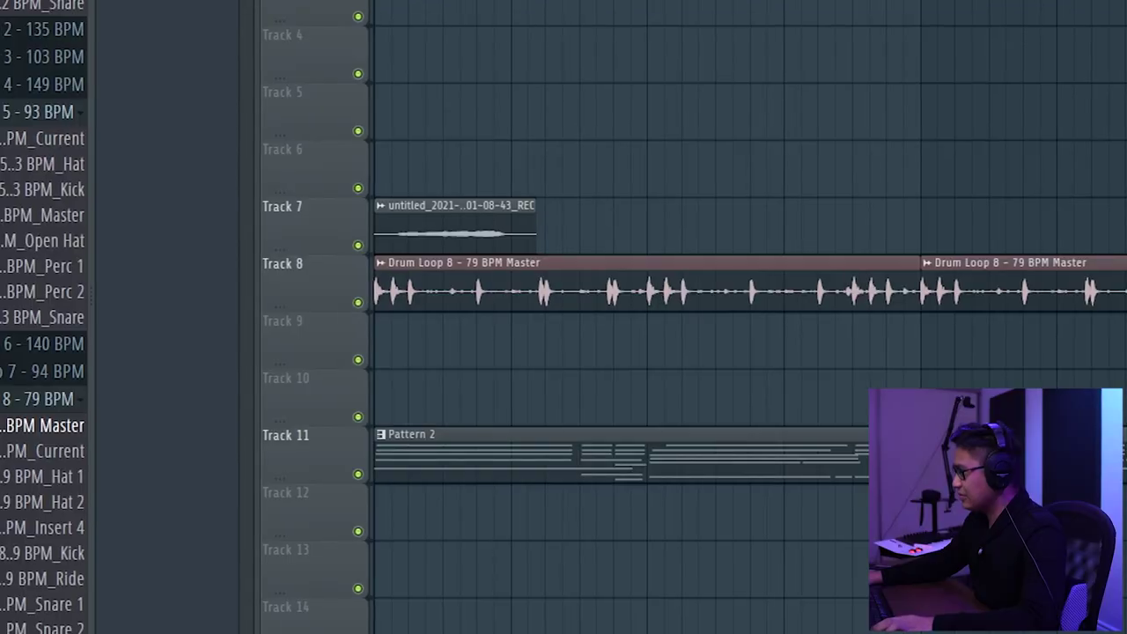
Step: Place a second slice of the recording on Track 7, play it back, and repeat the slice further along the track
drag(704, 7, 643, 264)
key(space)
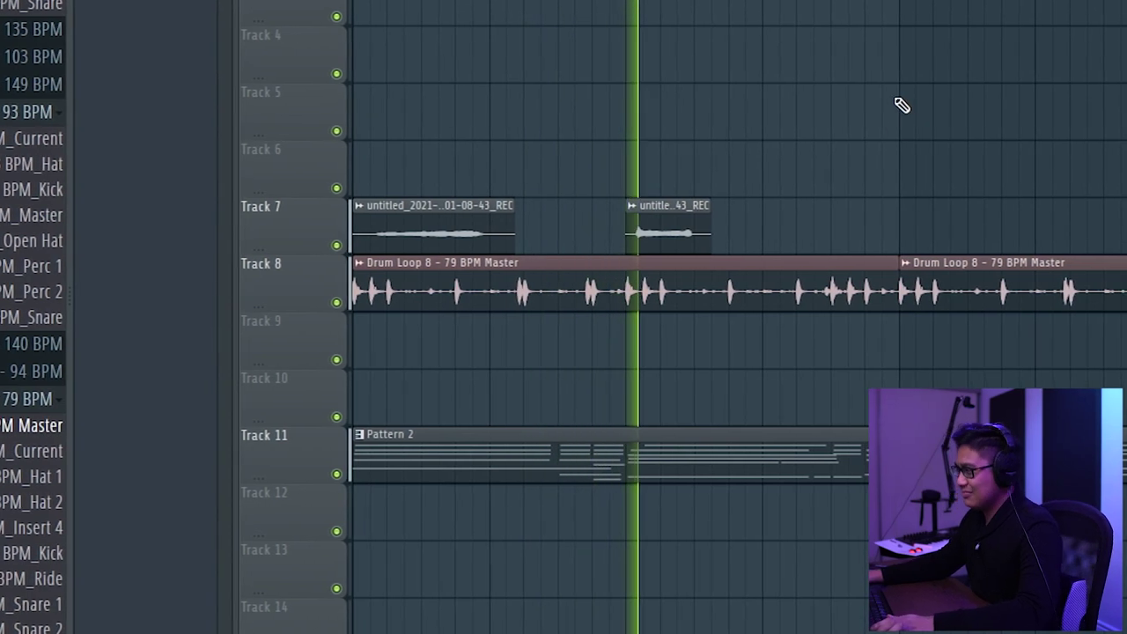
scroll(617, 194, up, 3)
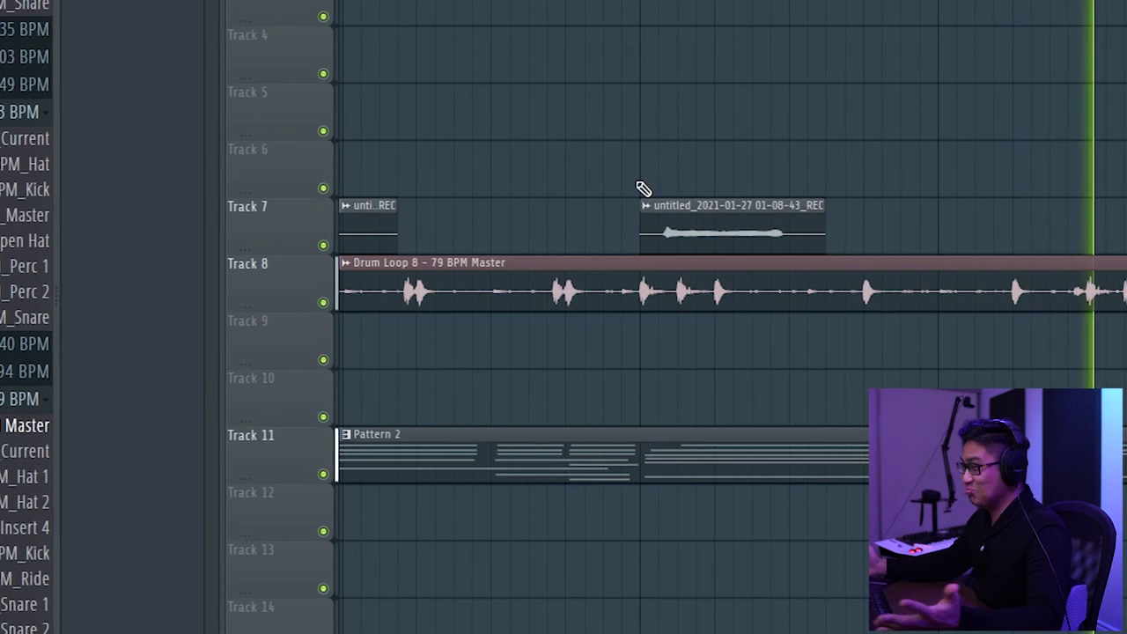
drag(696, 233, 1122, 234)
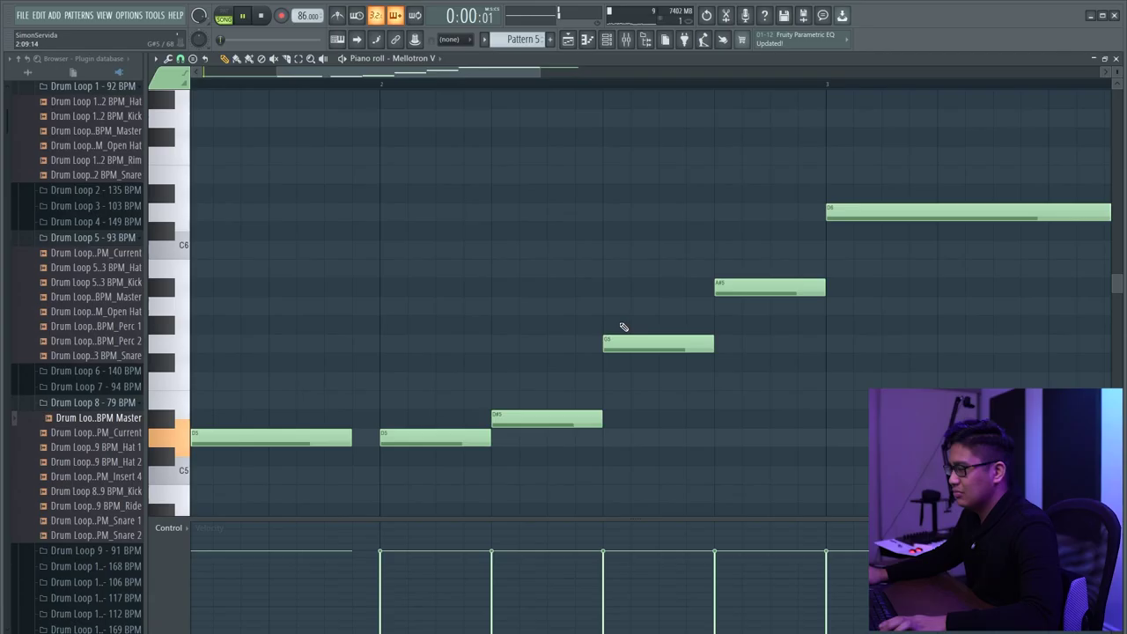
Step: Review the rising Mellotron V melody of Pattern 5 in the piano roll during playback
scroll(550, 306, down, 2)
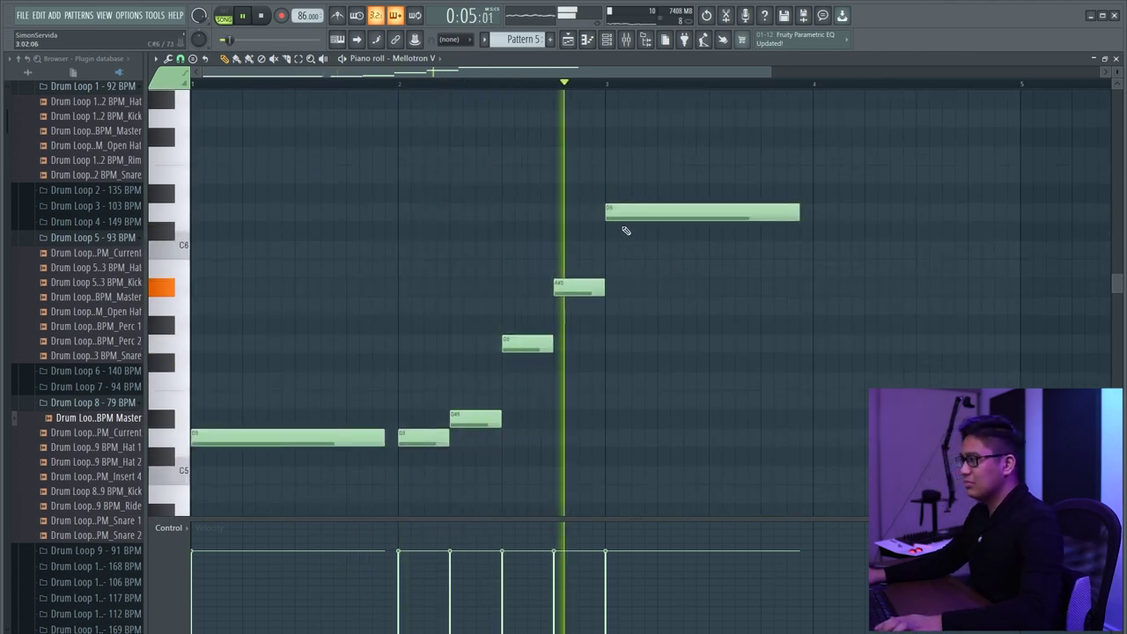
scroll(755, 325, down, 4)
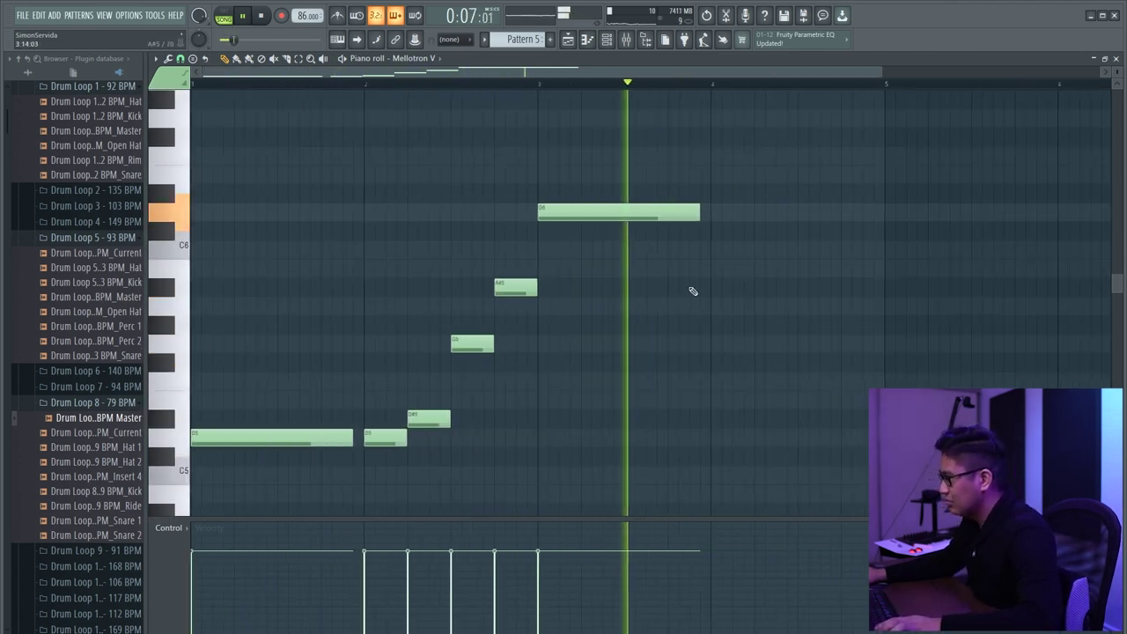
scroll(671, 213, up, 3)
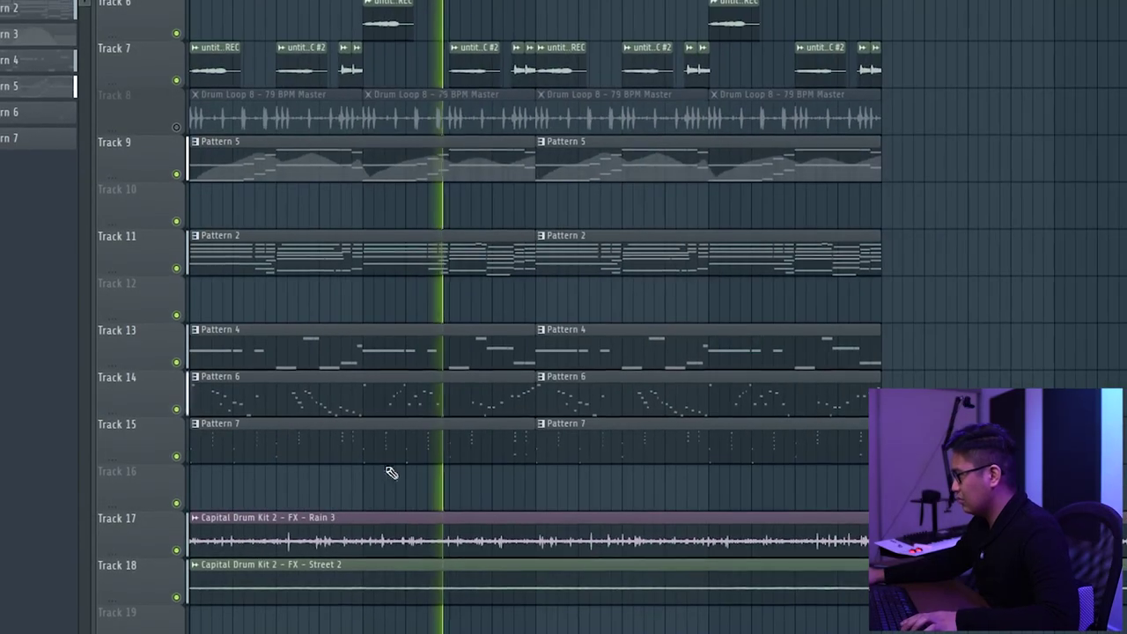
Step: Switch the drum loop track, Track 8, back on and export the consolidated loop as a wave file
click(176, 130)
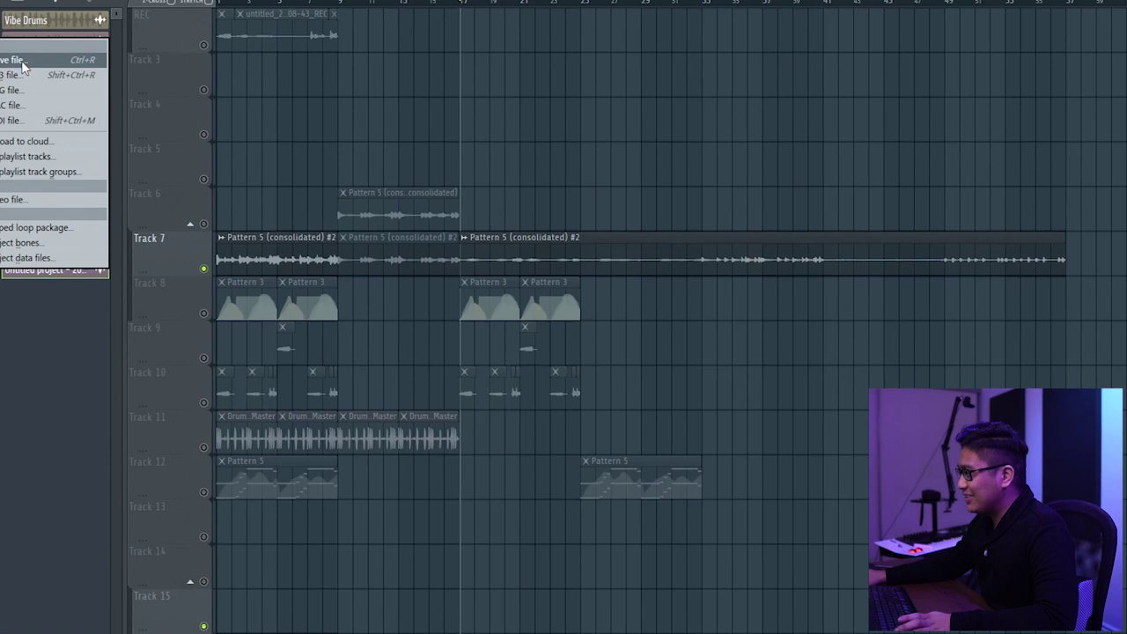
click(22, 64)
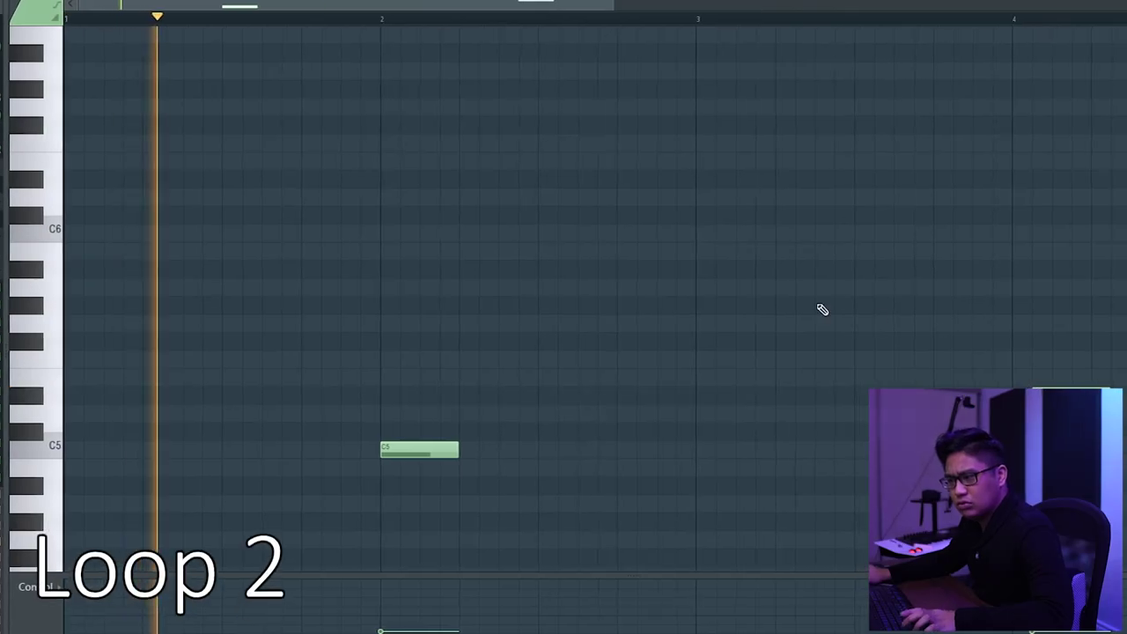
Step: Browse the Kontakt instrument libraries for a sound for the second loop
scroll(616, 302, down, 2)
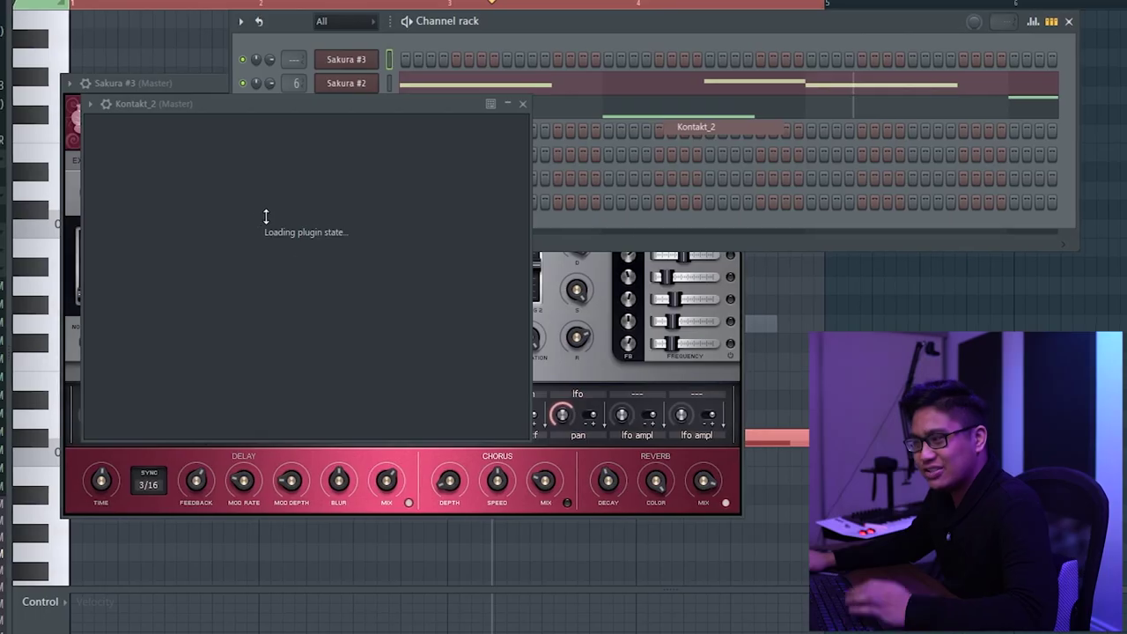
scroll(369, 225, down, 10)
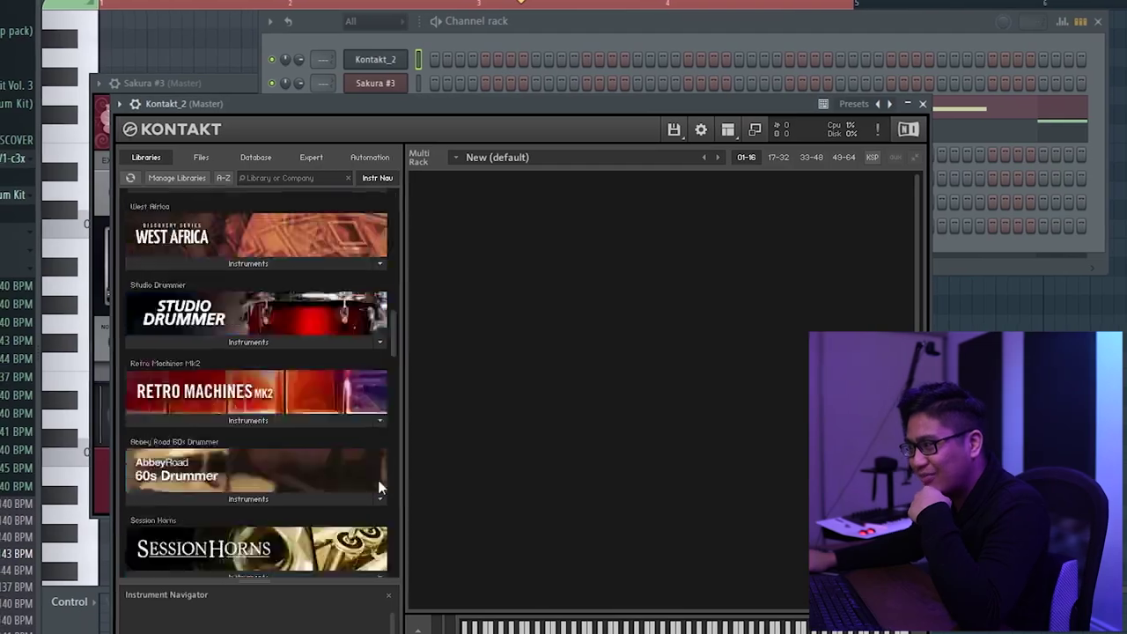
scroll(364, 575, down, 5)
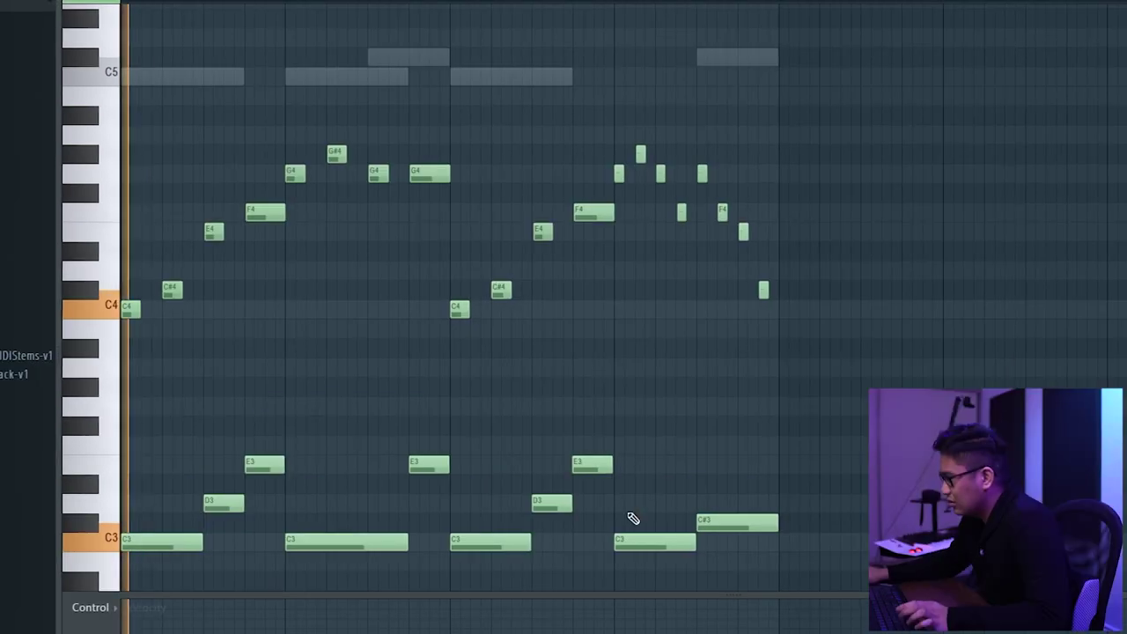
Step: Try the last bass note of the pattern at D#3 and lower it again by a few semitones
drag(704, 520, 705, 479)
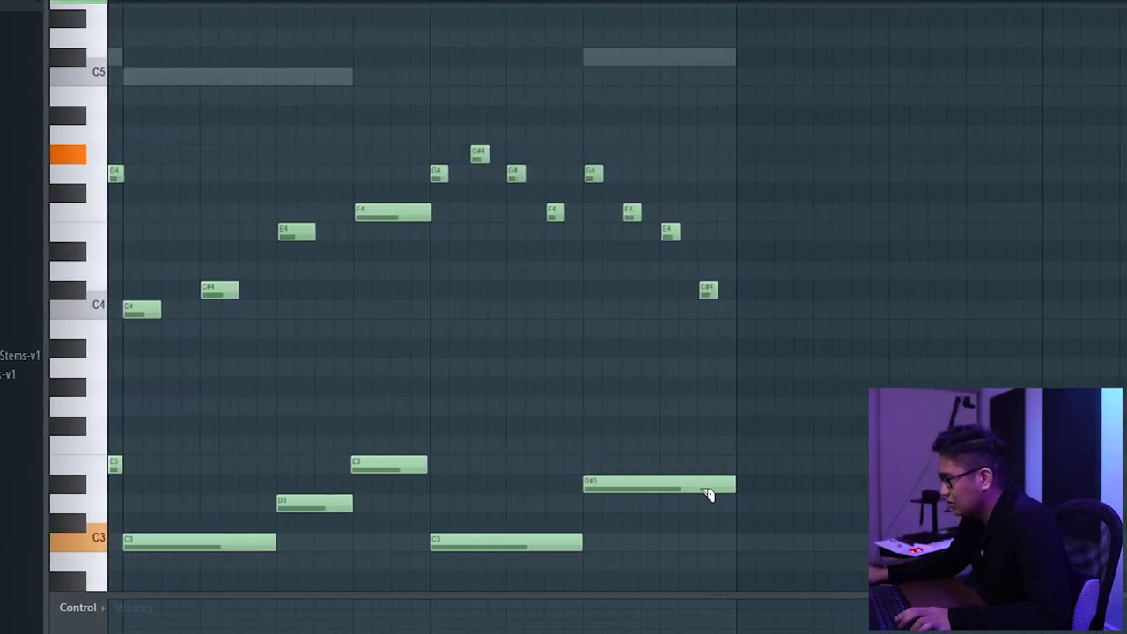
drag(604, 483, 596, 553)
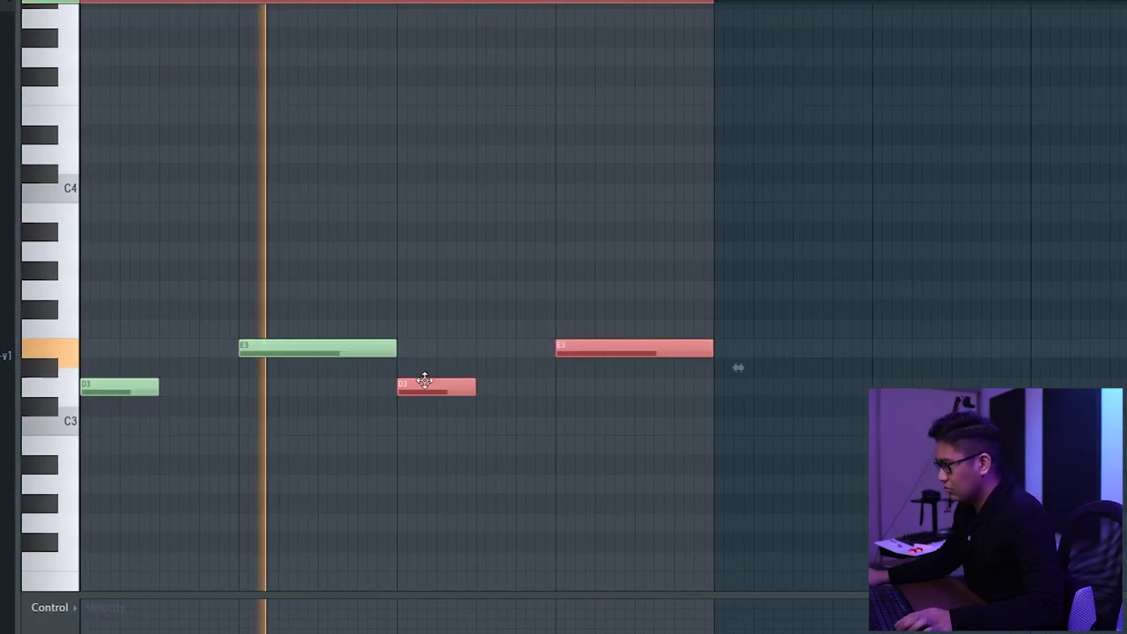
scroll(424, 380, up, 5)
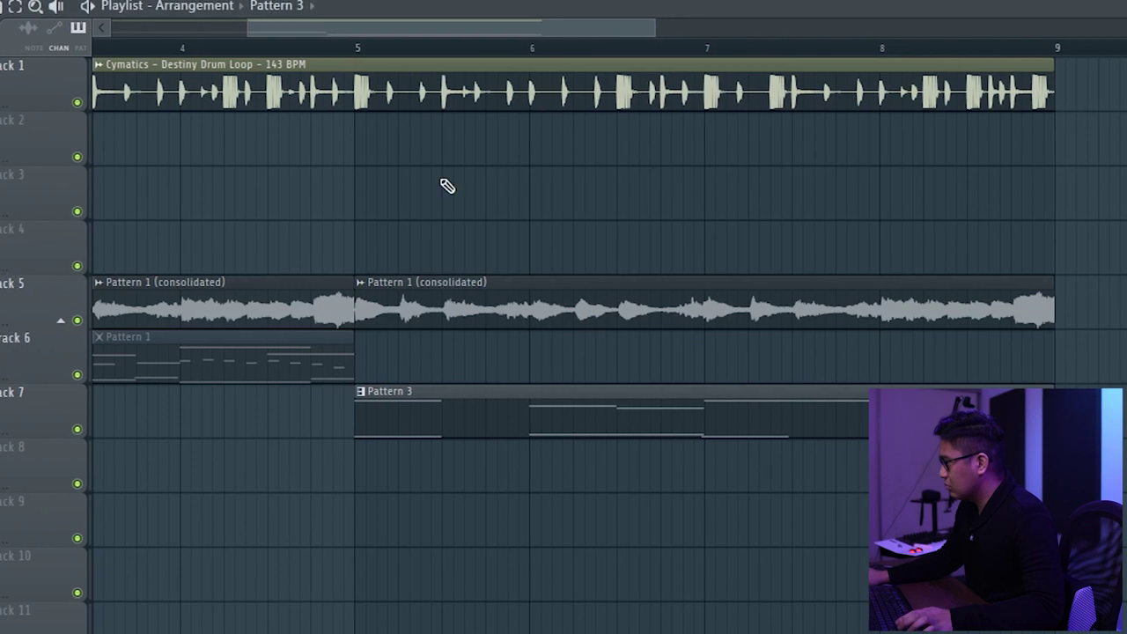
Step: Play the arrangement from bar 5 with the Track 1 drum loop muted, and open the Pattern 3 clip
click(330, 48)
key(space)
click(75, 103)
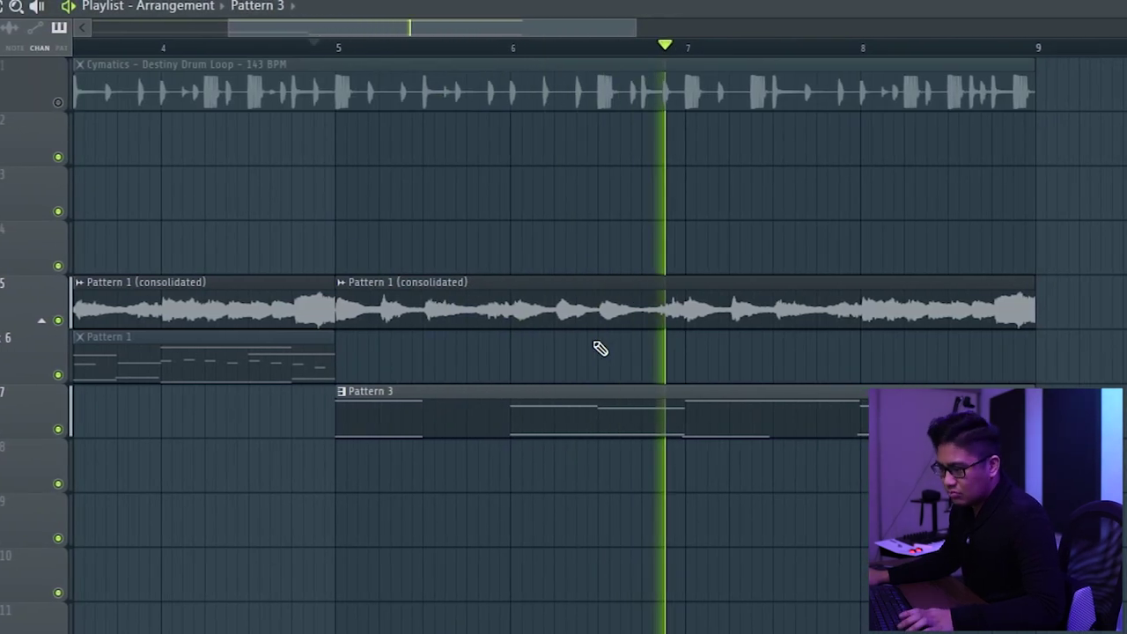
scroll(414, 419, down, 3)
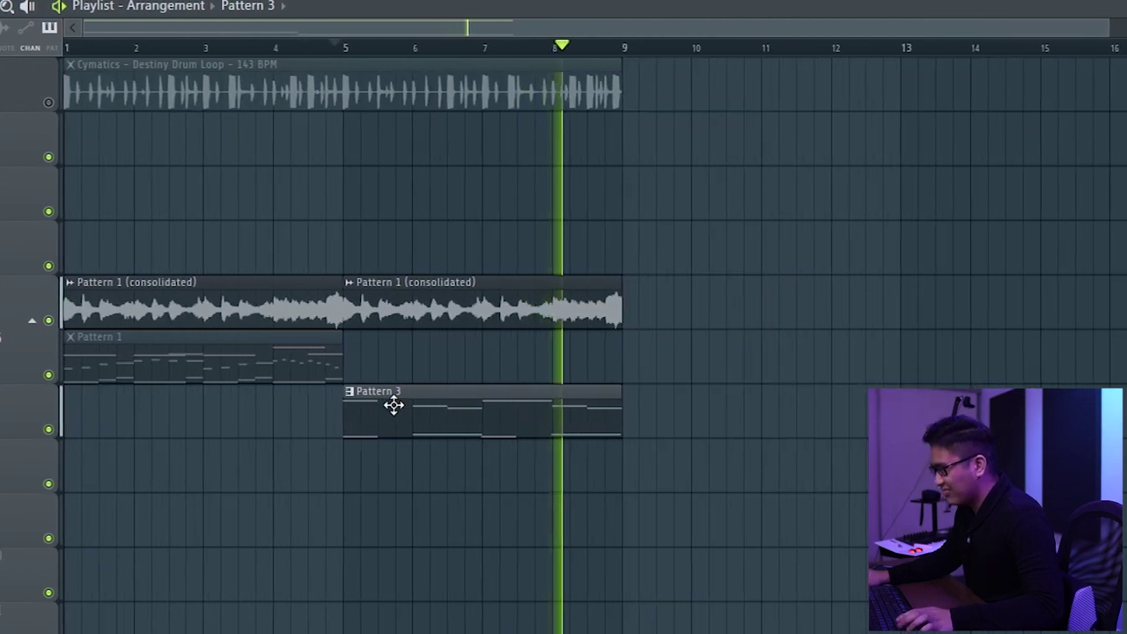
double_click(390, 405)
scroll(876, 227, up, 2)
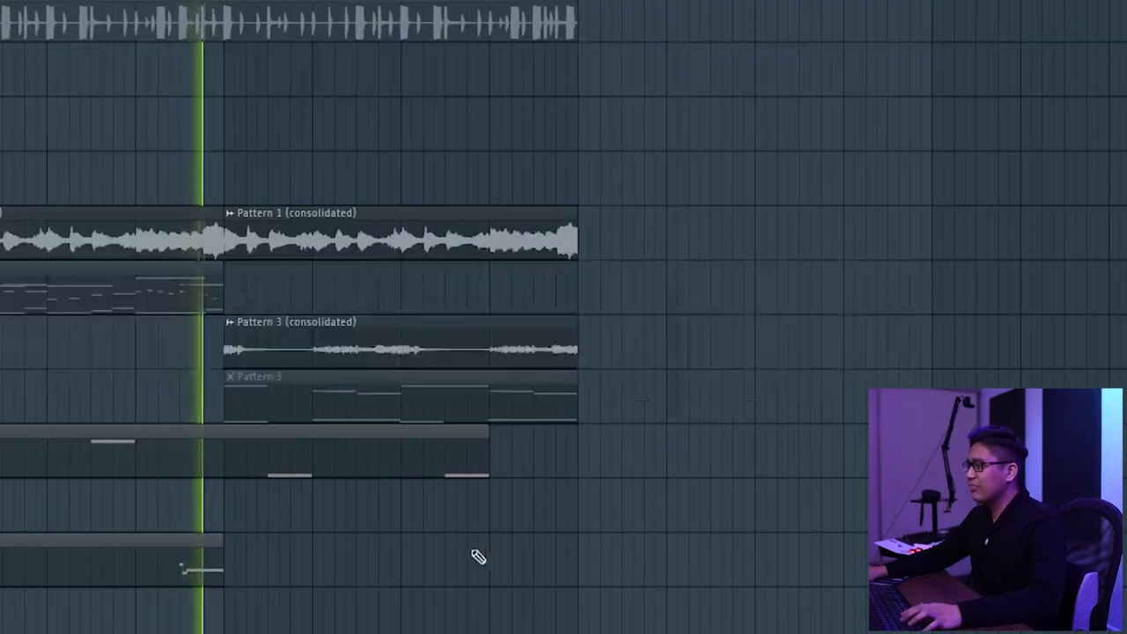
Step: Duplicate the arrangement's clips into the bars that follow
key(ctrl+b)
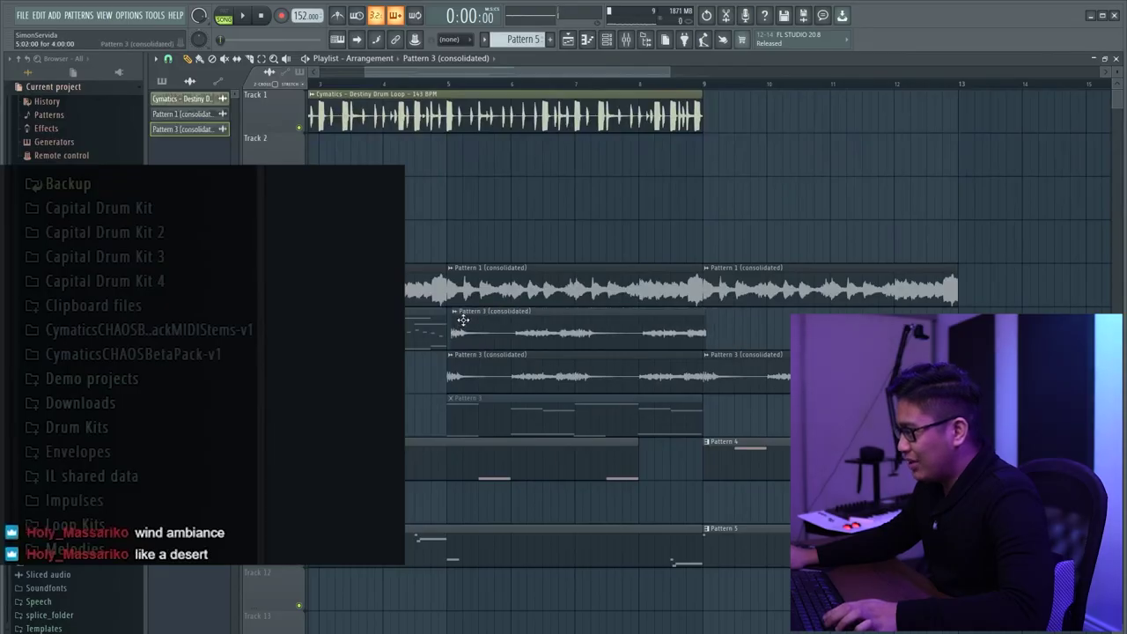
click(478, 400)
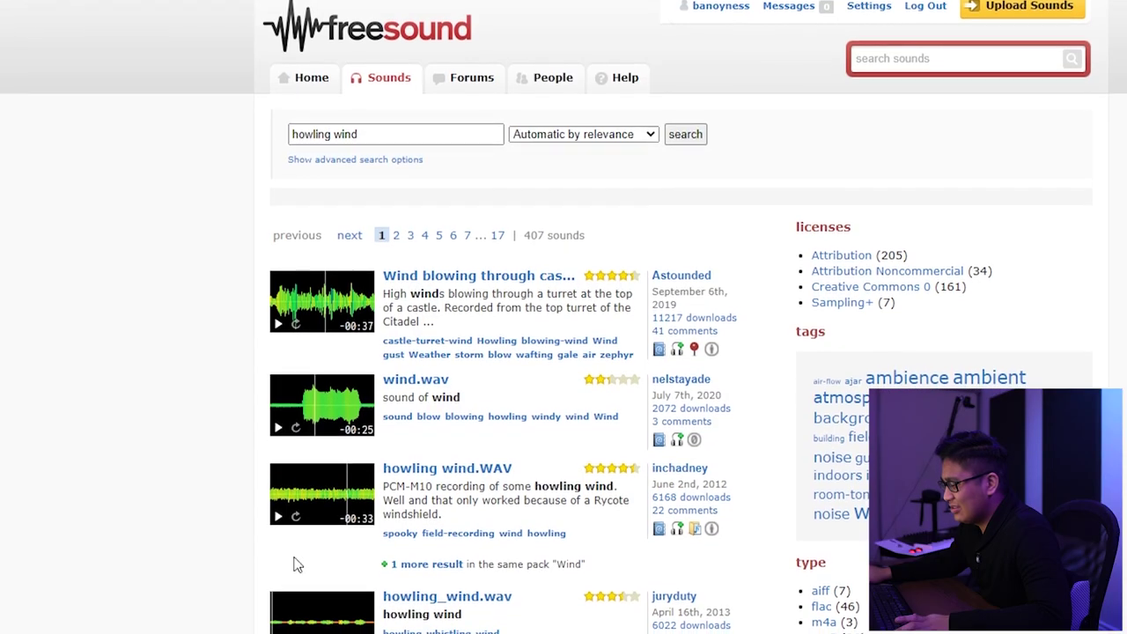
Step: Find howling_wind.wav among the Freesound results for howling wind and choose it as the wind ambience
scroll(197, 521, down, 2)
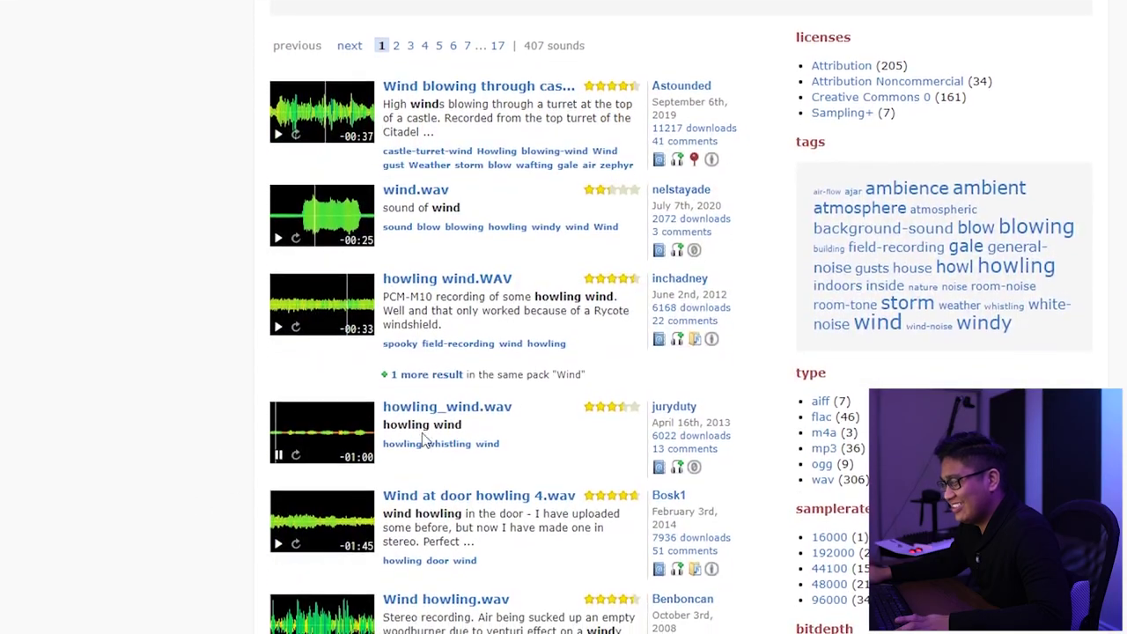
right_click(435, 407)
click(246, 363)
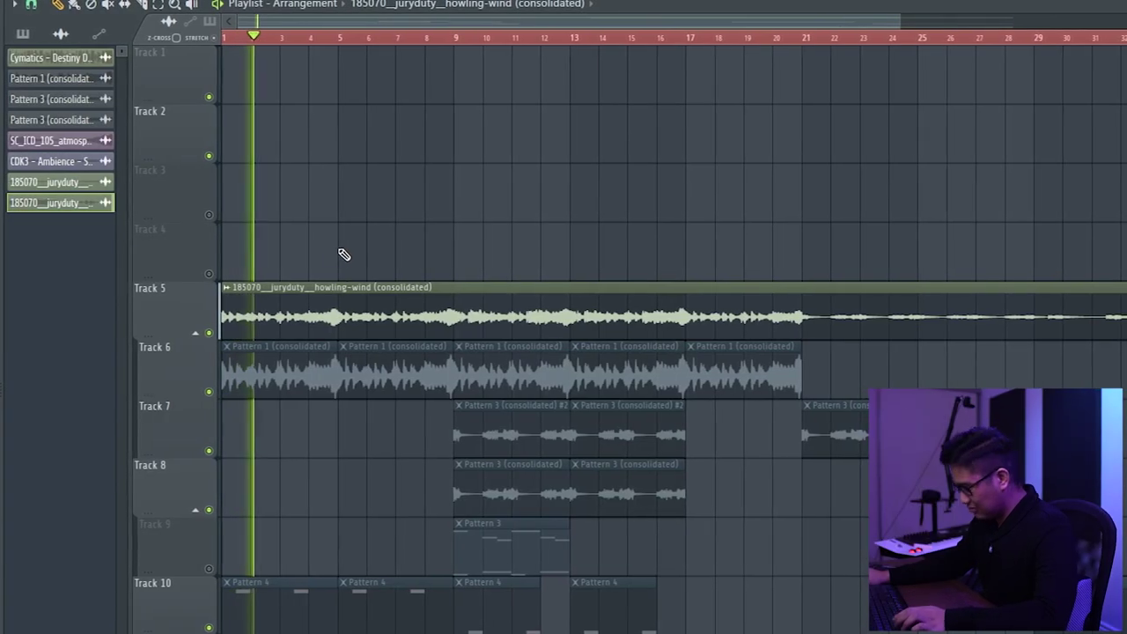
Step: Add the Cymatics Destiny Drum Loop at the start of Track 1 to hear it with the consolidated melody
scroll(345, 255, down, 2)
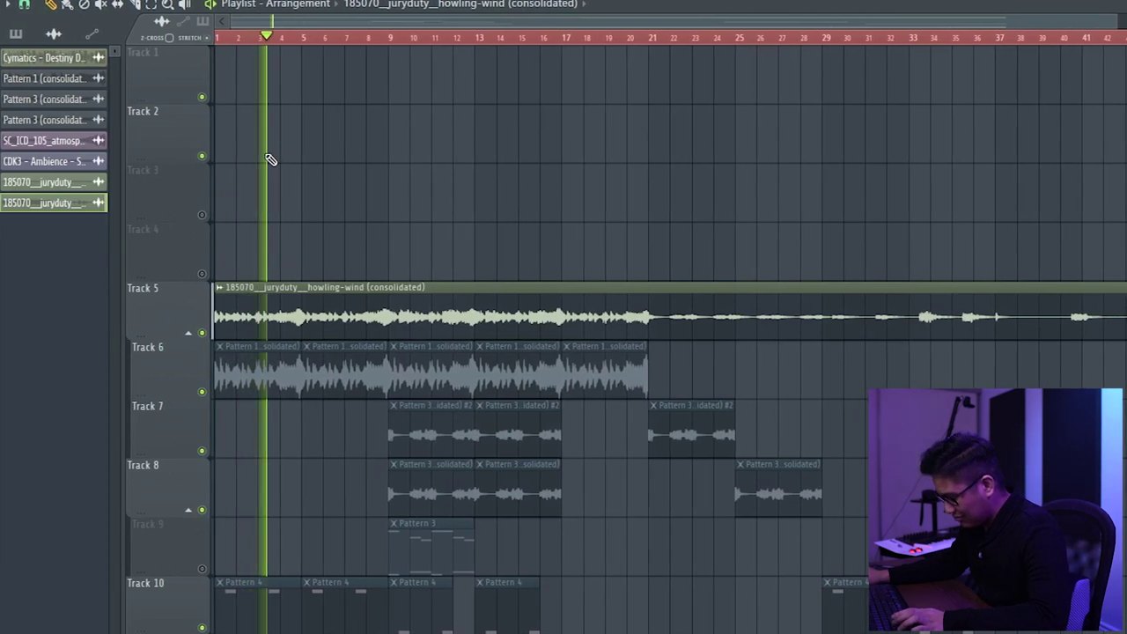
drag(74, 62, 210, 86)
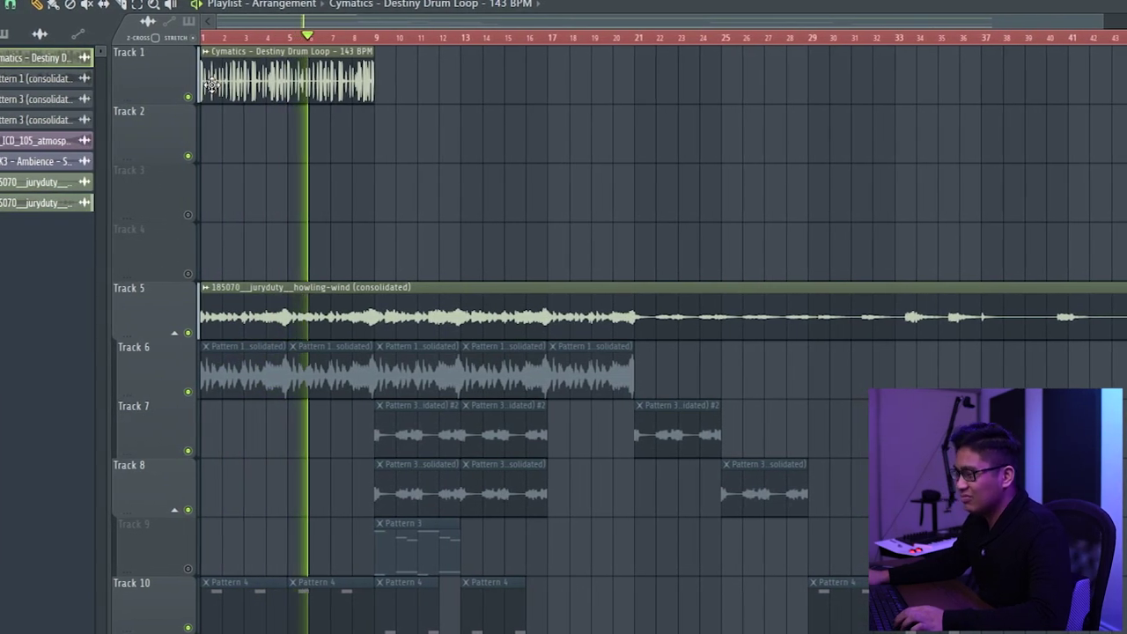
scroll(211, 88, up, 2)
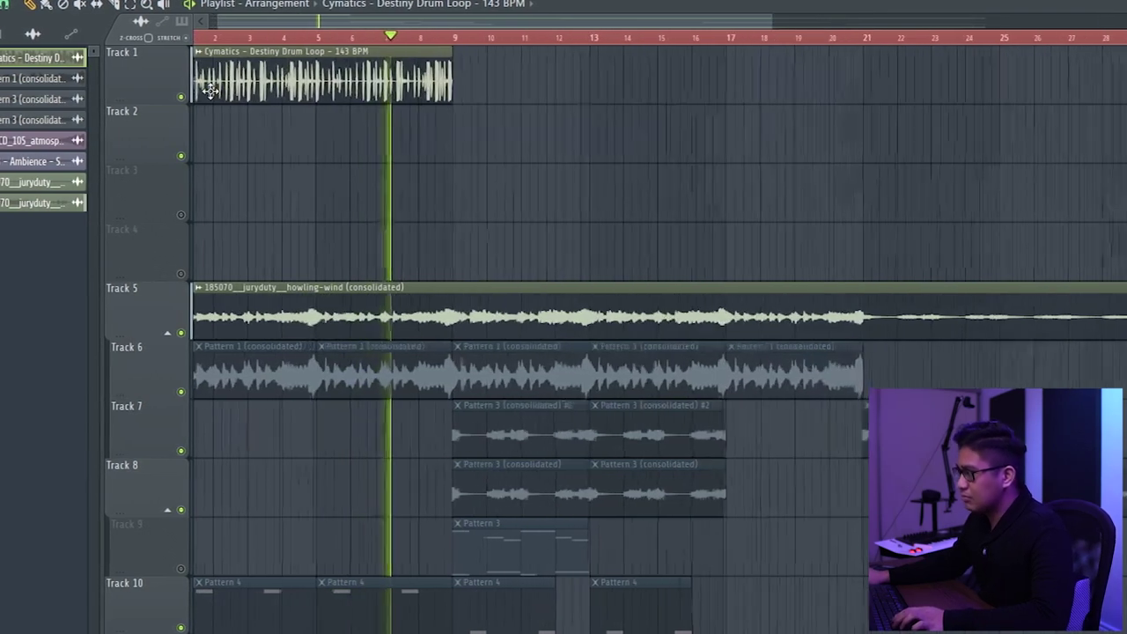
scroll(214, 91, down, 3)
scroll(211, 80, up, 3)
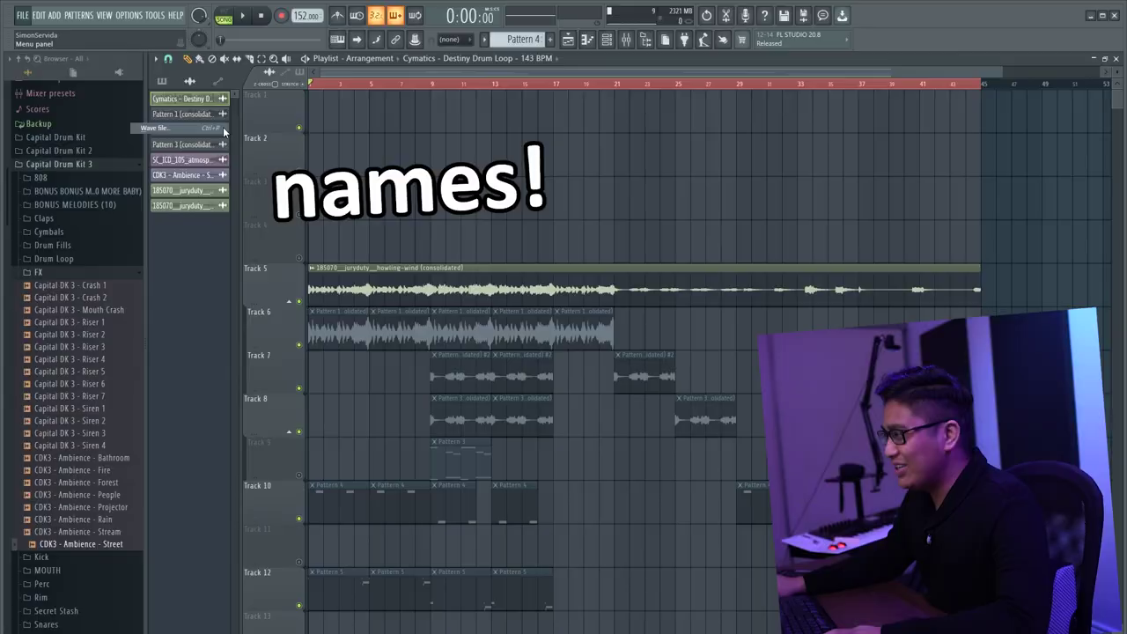
Step: Export the loop without drums as a wave file
key(ctrl+r)
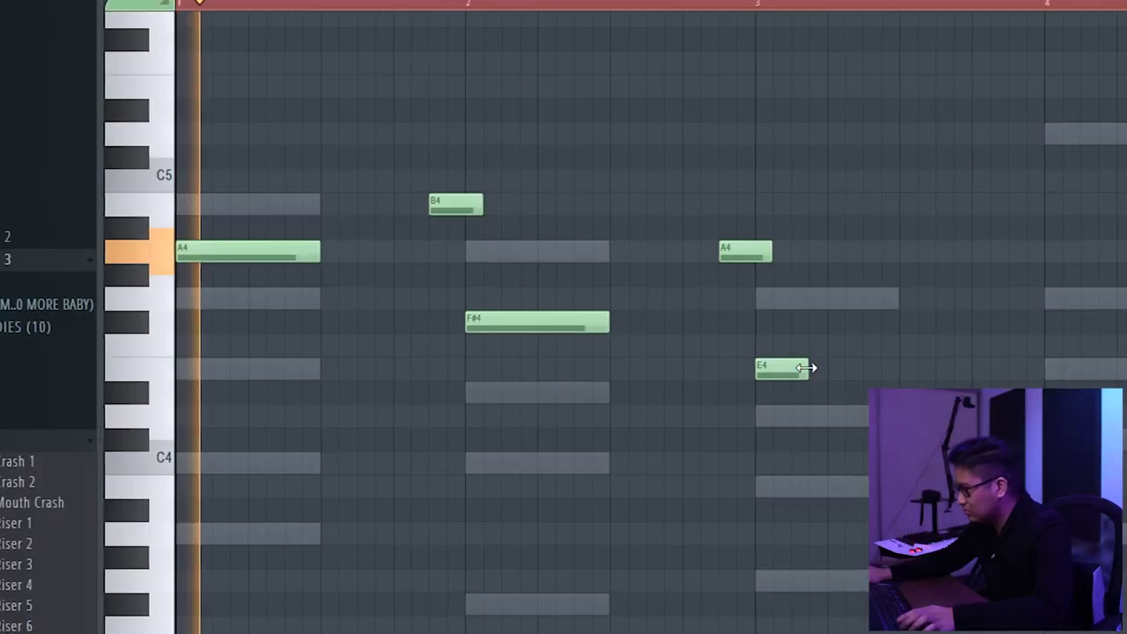
Step: Lengthen the E4 note at bar 3 to match the ghost chord, and add E4 and A4 notes around bar 4
drag(810, 367, 888, 366)
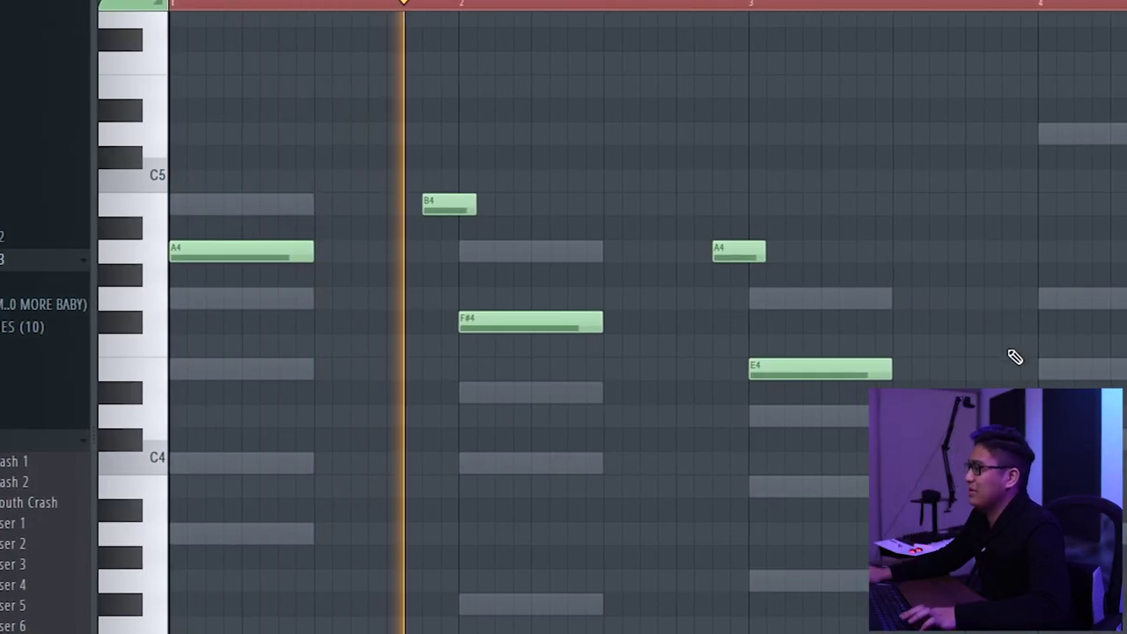
scroll(1016, 357, up, 3)
scroll(828, 335, down, 3)
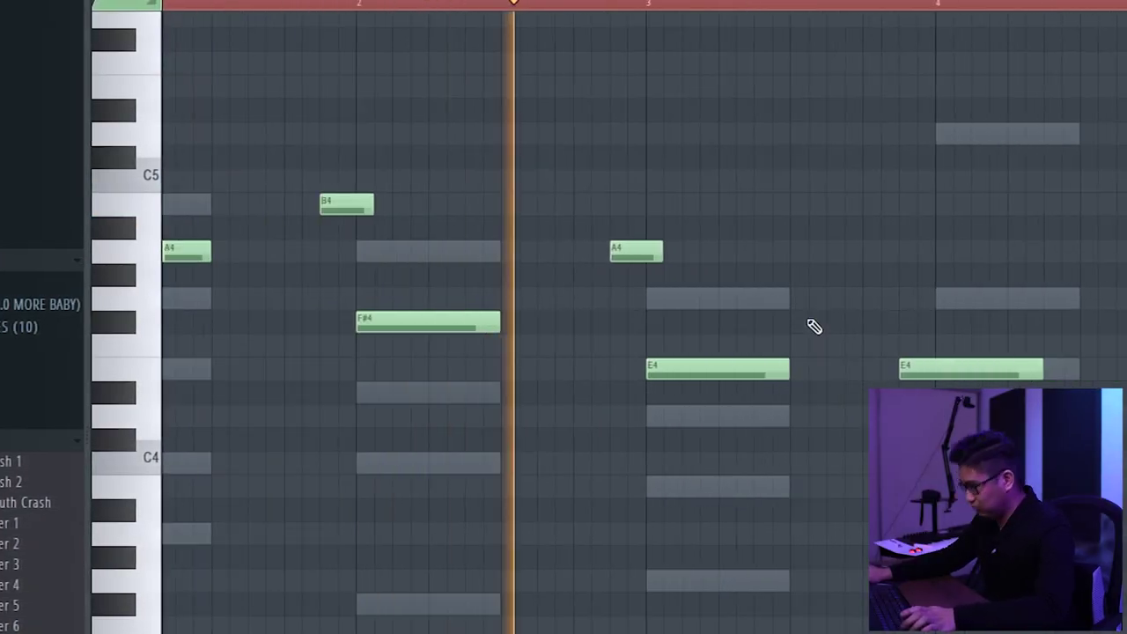
scroll(957, 289, up, 2)
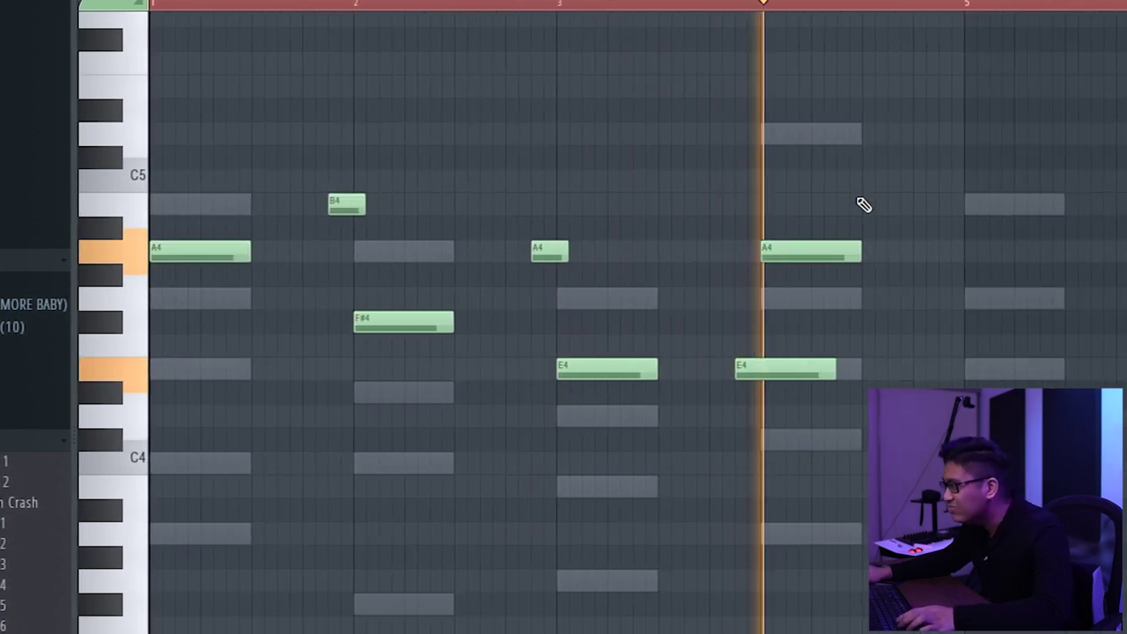
scroll(843, 309, down, 1)
scroll(777, 258, up, 2)
scroll(782, 257, up, 2)
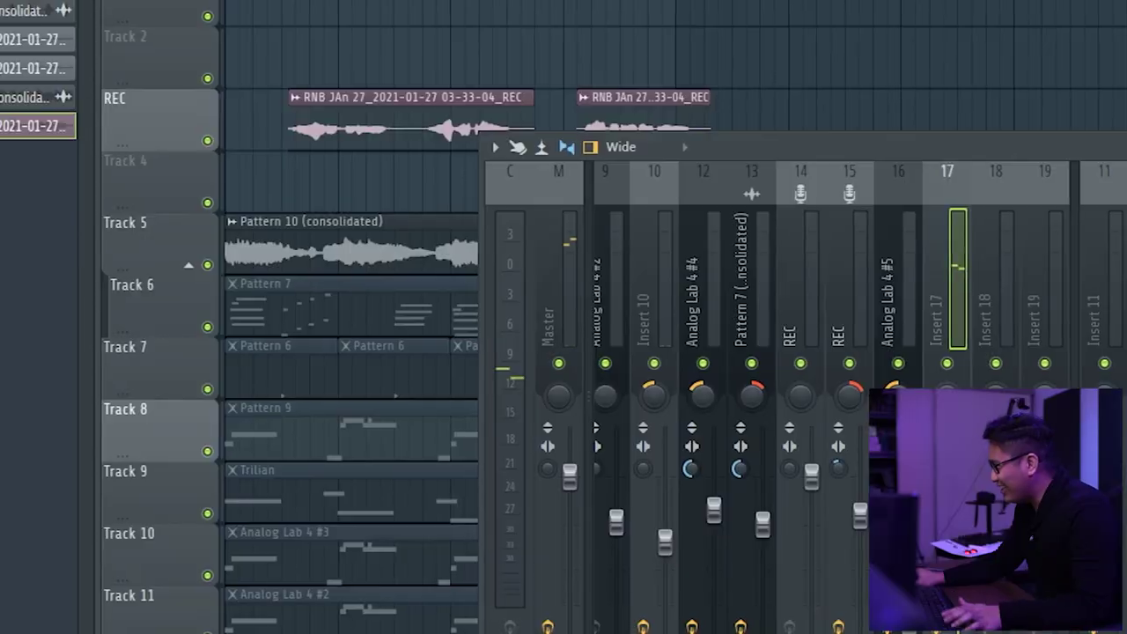
Step: Load LittleAlterBoy on mixer Insert 17 and lower its formant
click(810, 217)
click(379, 361)
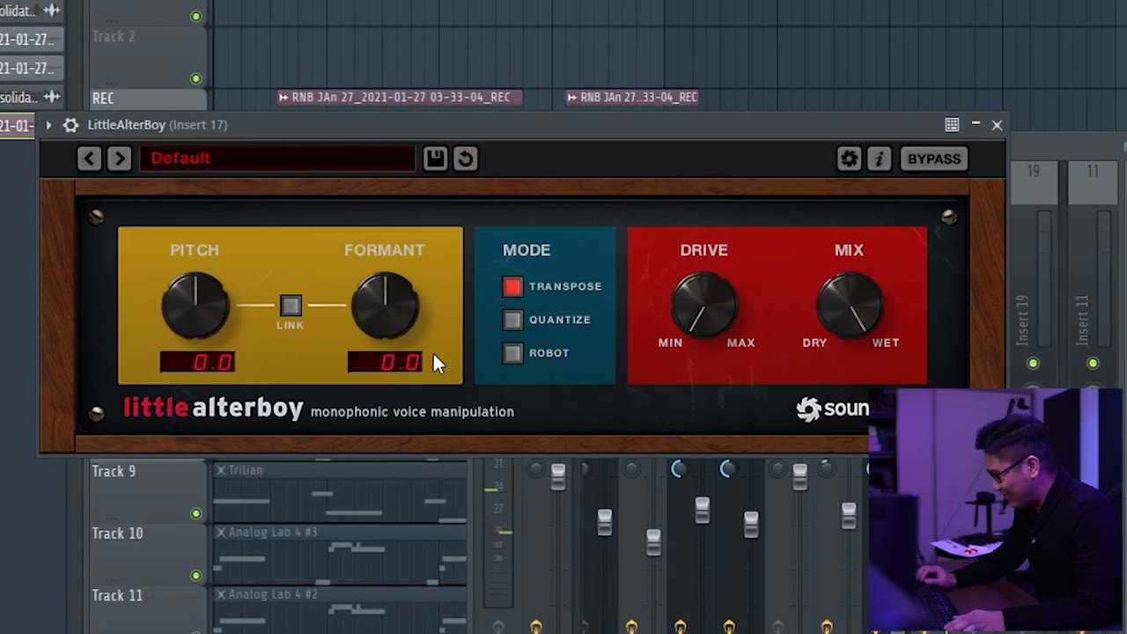
drag(379, 314, 411, 430)
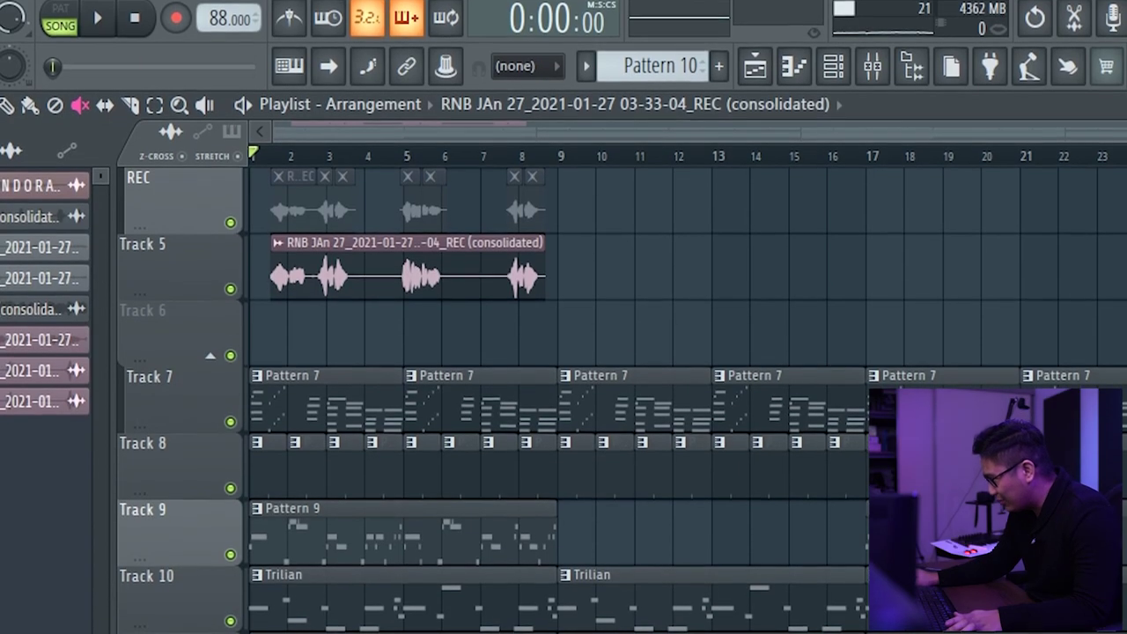
Step: Mute the consolidated vocal on Track 5 and play the arrangement with the Track 3 copy
scroll(748, 379, up, 3)
key(p)
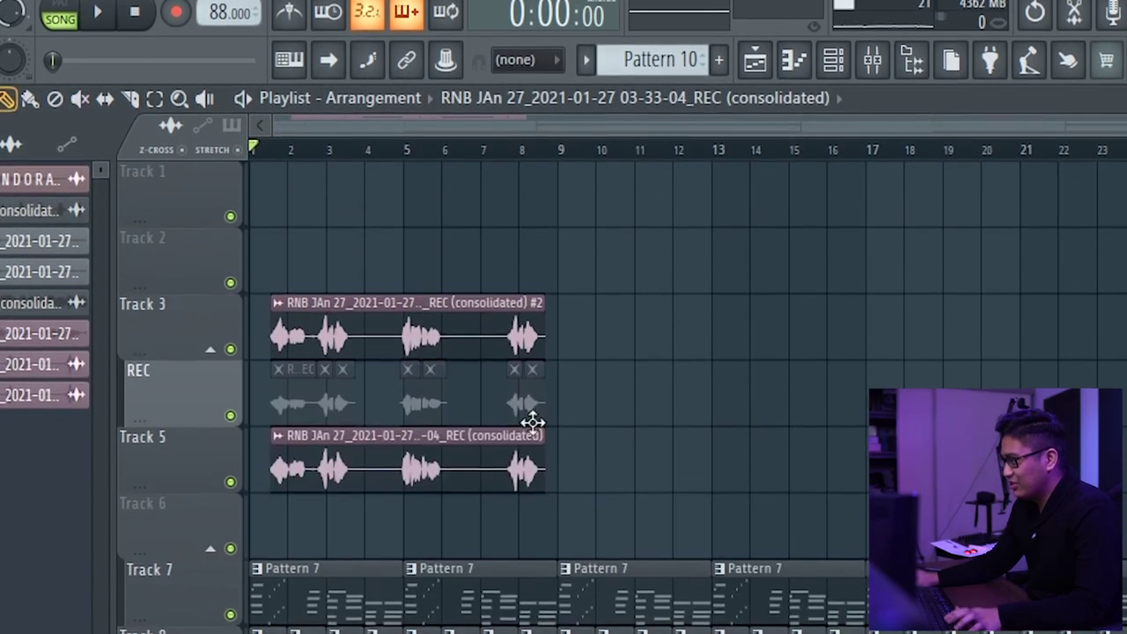
click(230, 480)
key(space)
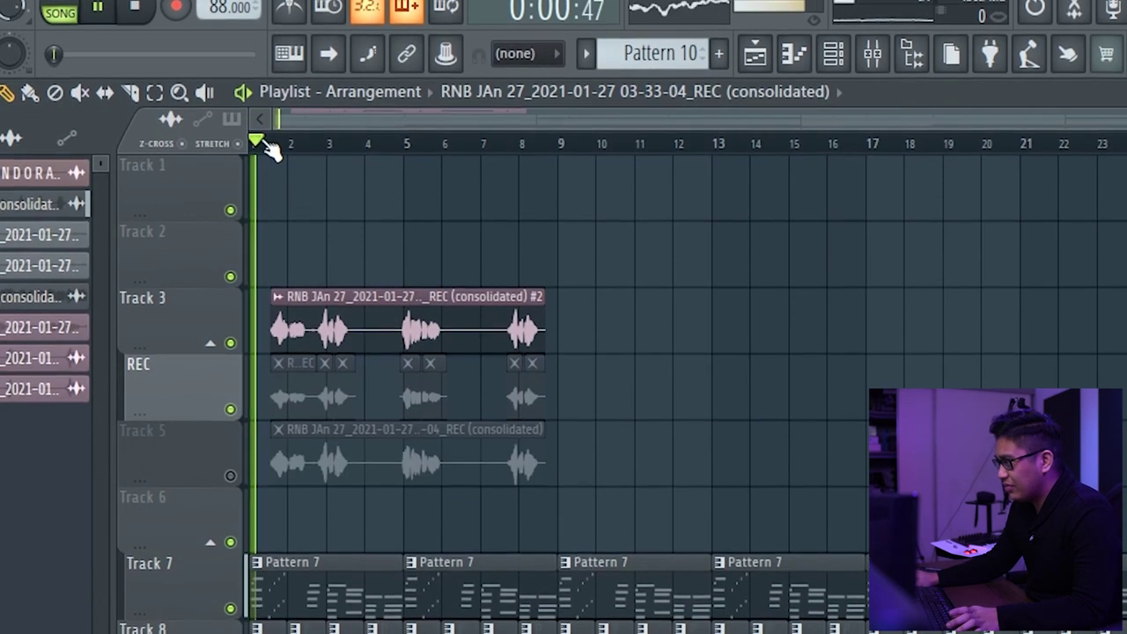
Step: Solo Track 3 and open the channel settings of its consolidated vocal clip
right_click(231, 340)
double_click(357, 345)
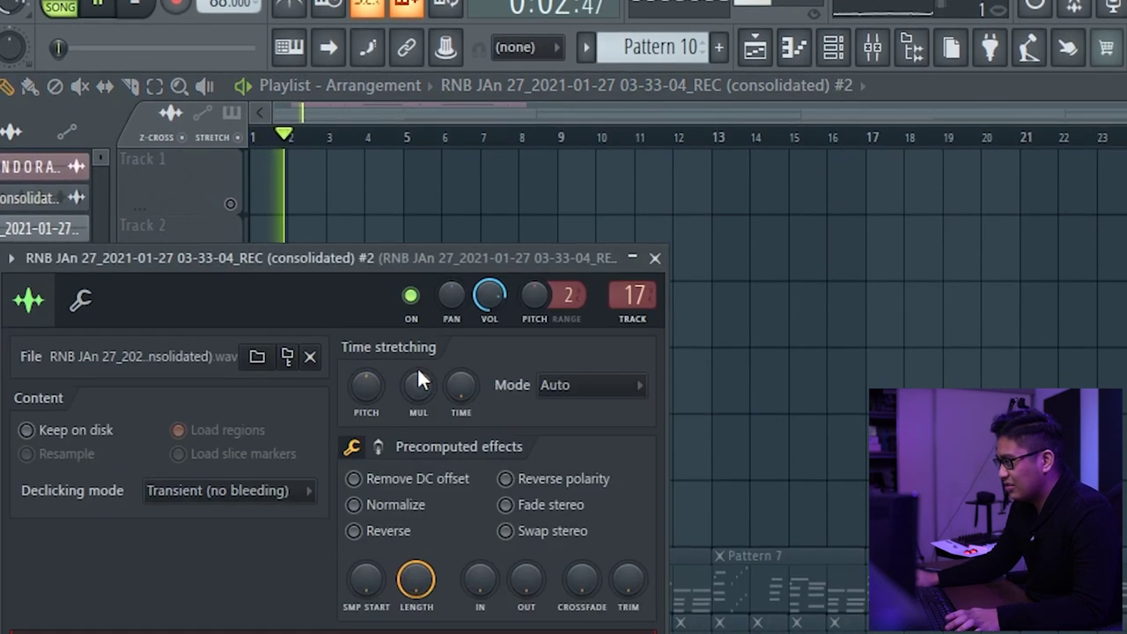
Step: Lower the time-stretching pitch of the consolidated vocal clip on Track 3 and play it back solo from around bar 2
drag(366, 386, 366, 423)
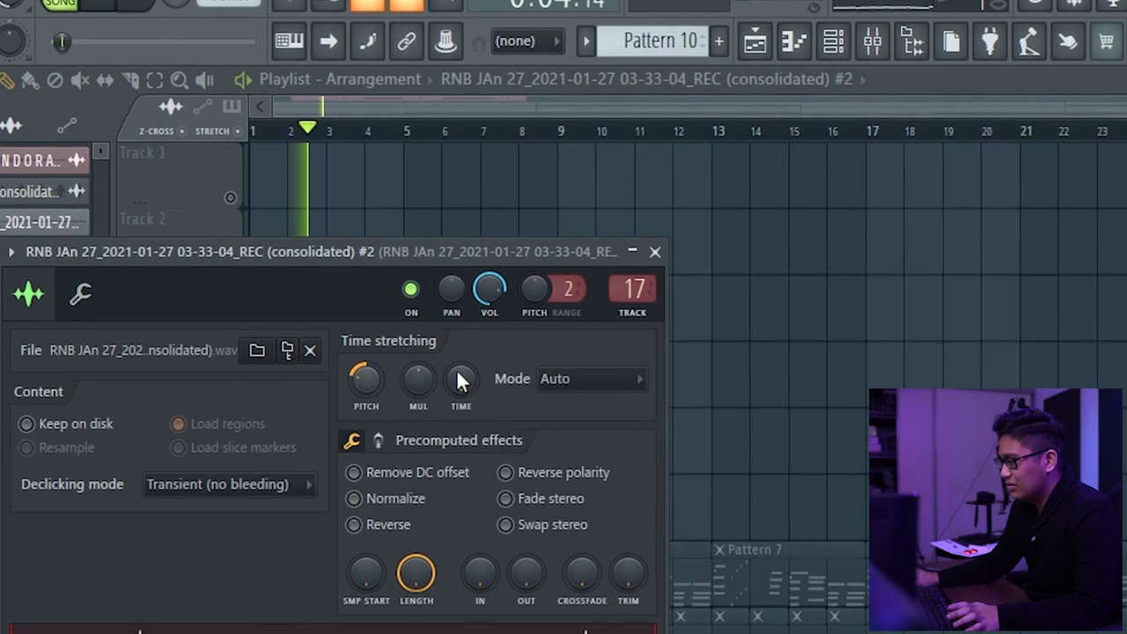
key(space)
key(space)
click(294, 131)
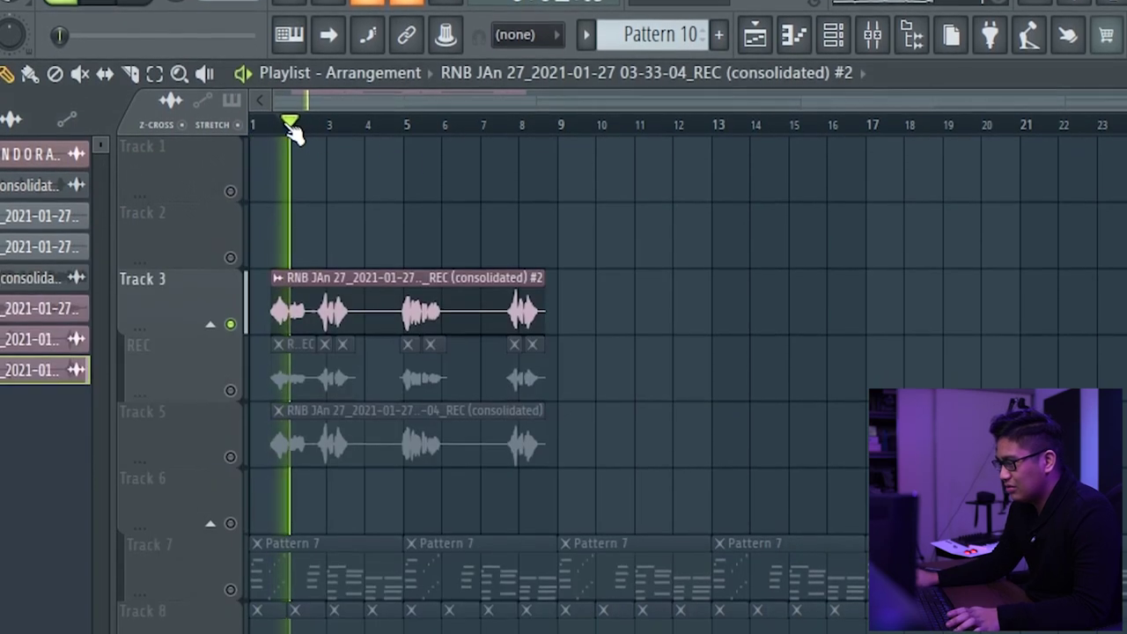
scroll(291, 128, up, 5)
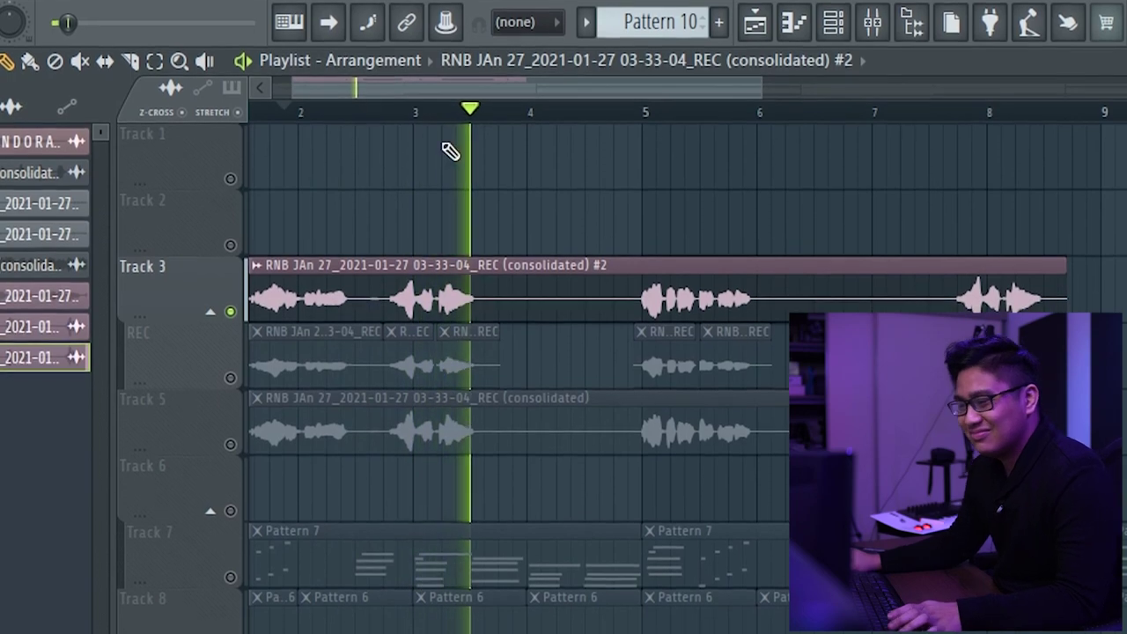
key(space)
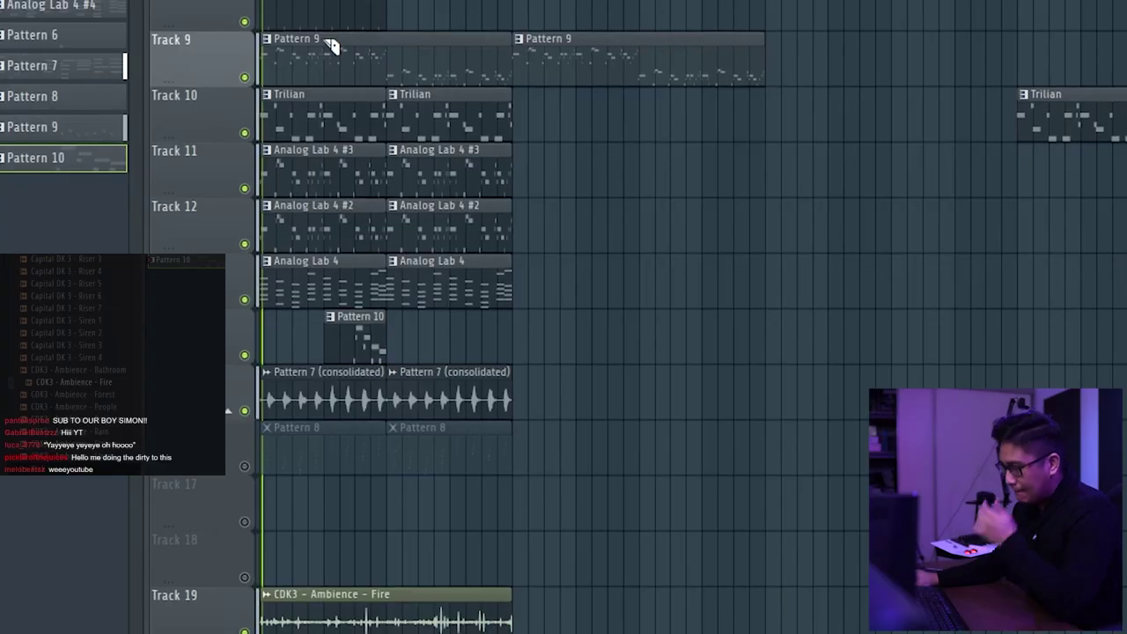
Step: Play the full arrangement from the start and check how the layered tracks and their mixer levels sit together
scroll(339, 9, up, 3)
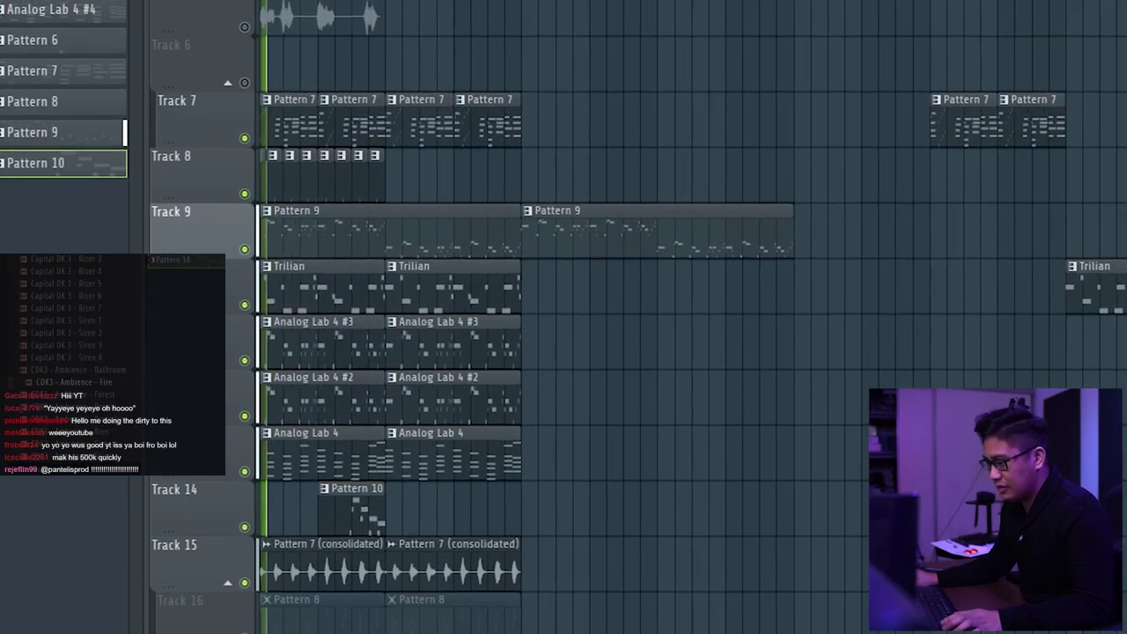
scroll(394, 265, up, 3)
scroll(394, 264, left, 3)
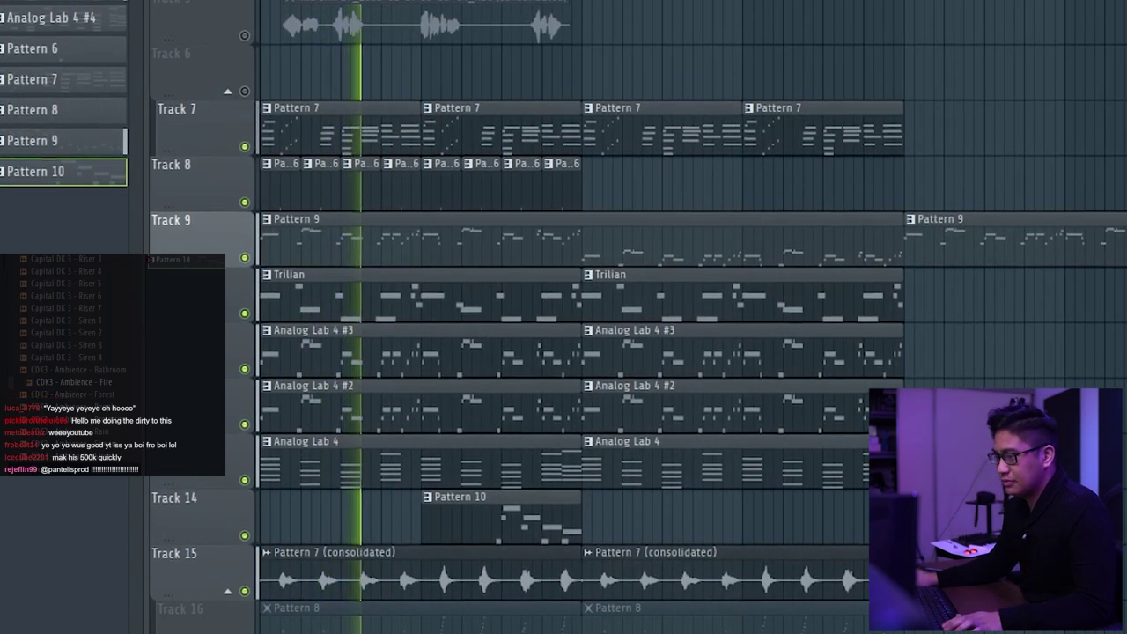
scroll(337, 264, up, 3)
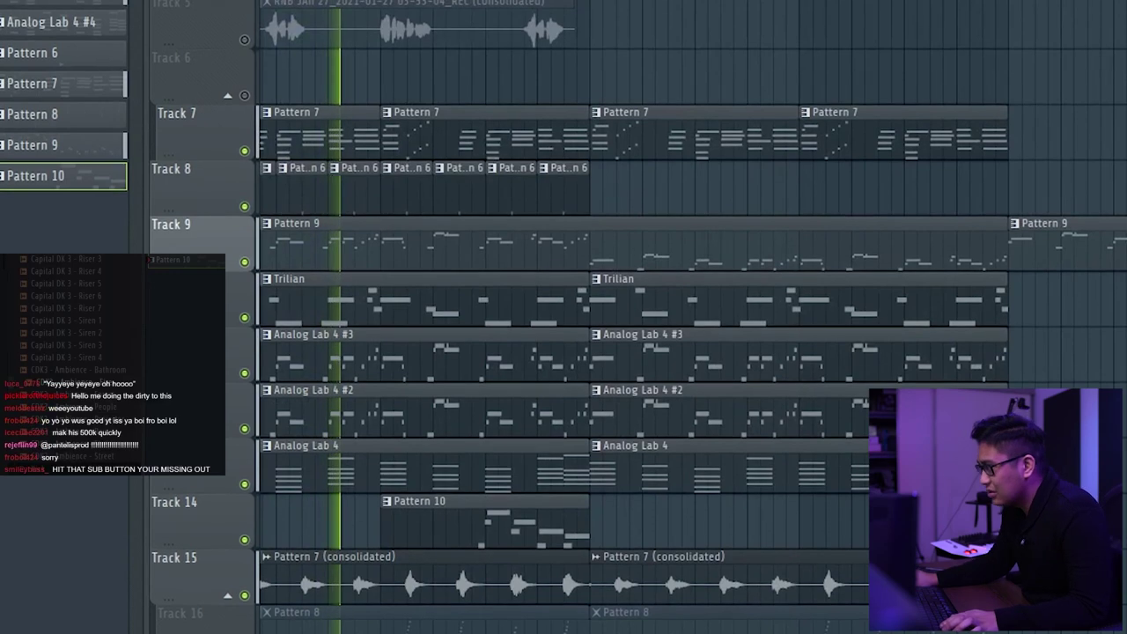
scroll(395, 264, left, 2)
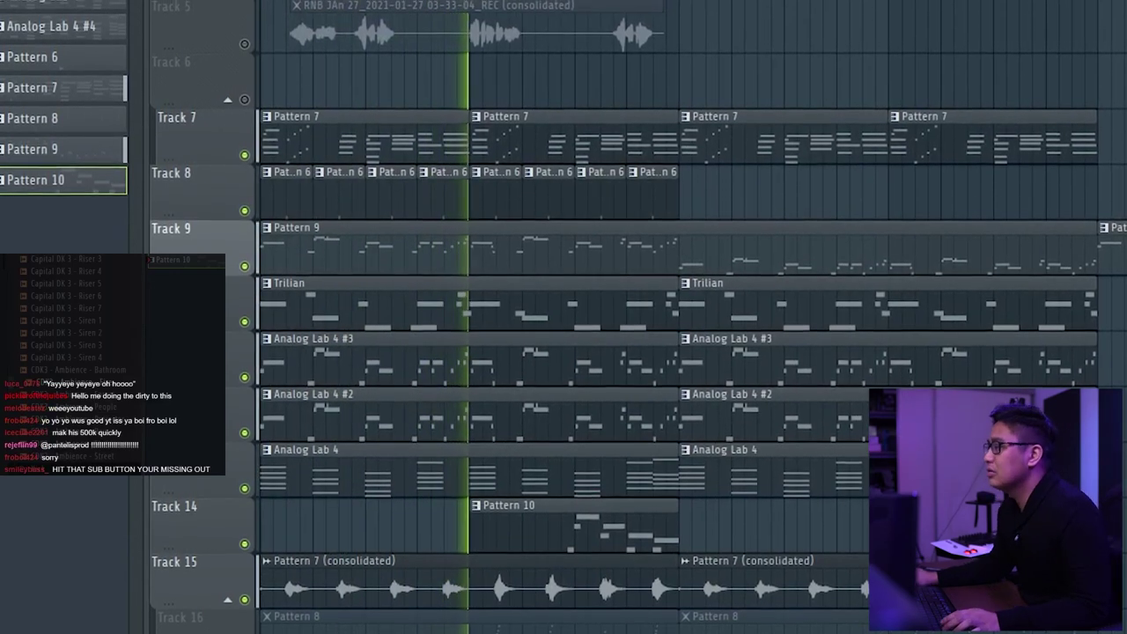
scroll(598, 94, down, 2)
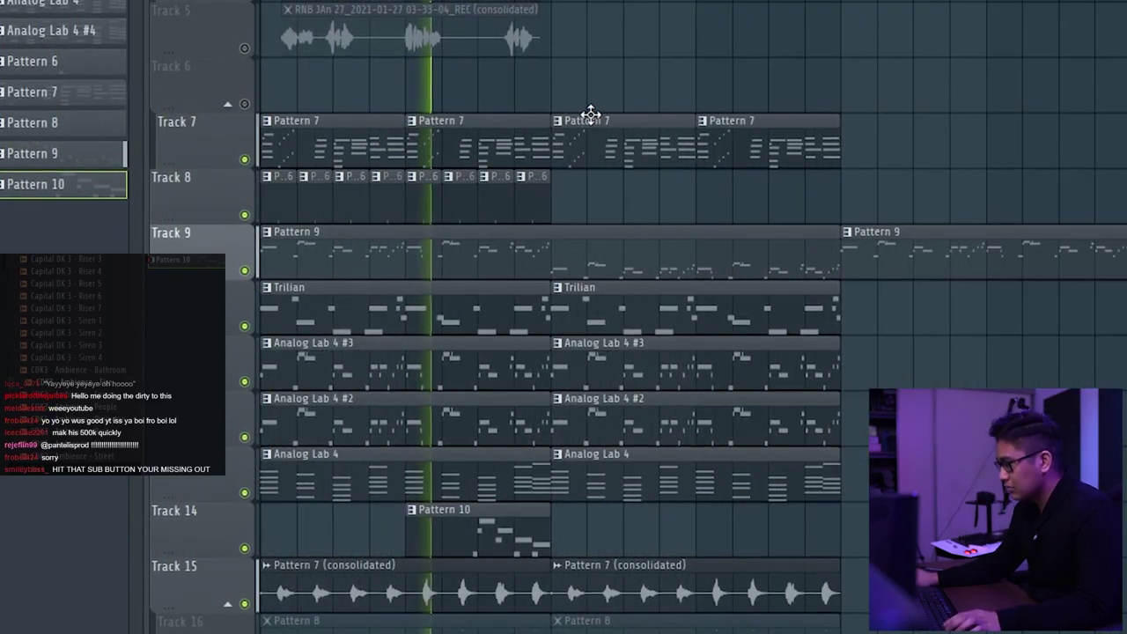
key(F9)
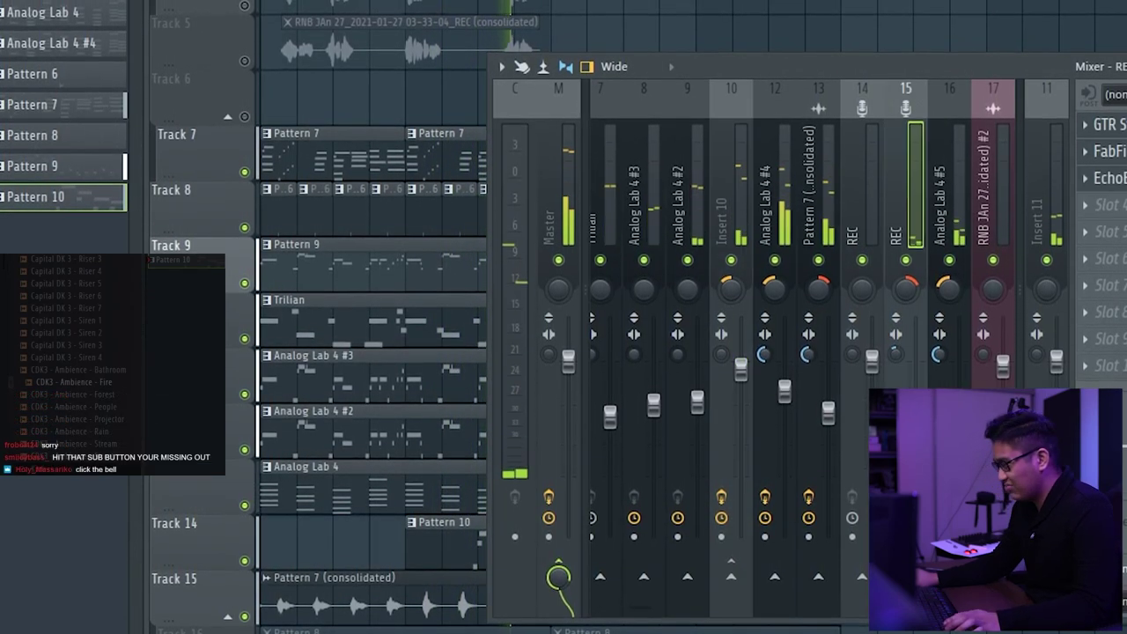
key(F9)
scroll(732, 349, down, 2)
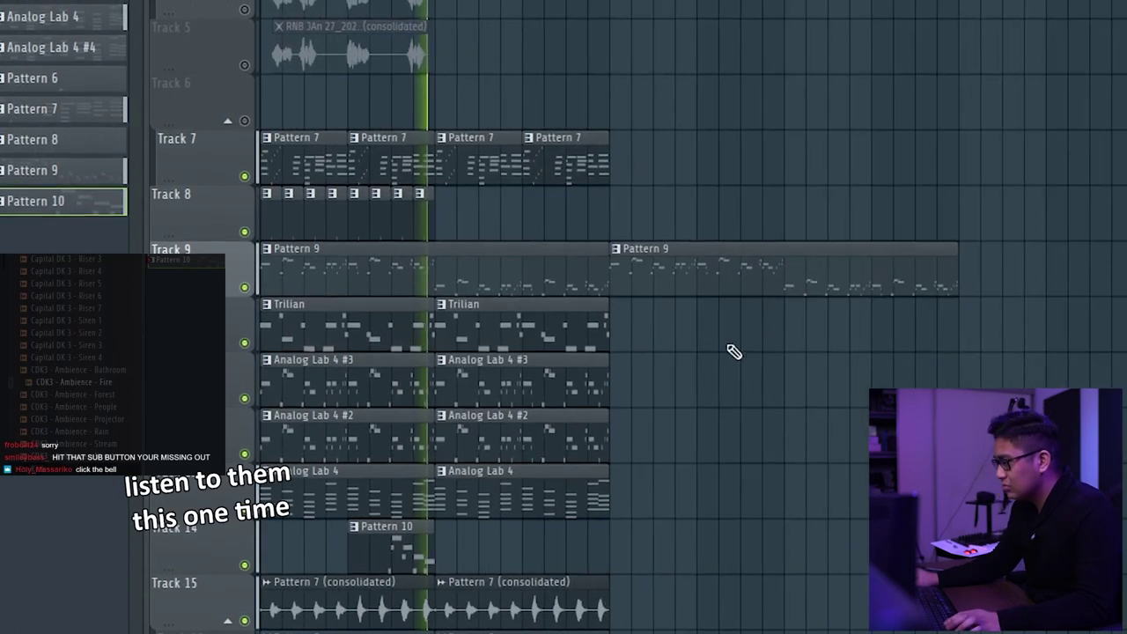
scroll(292, 323, up, 2)
scroll(340, 305, down, 2)
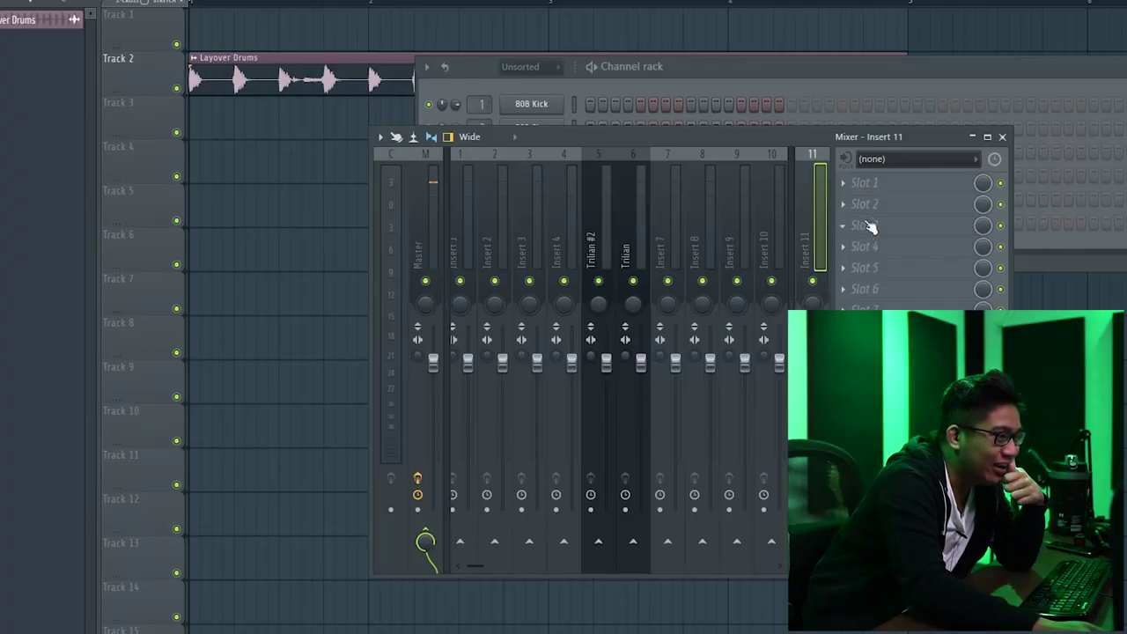
Step: Open effect slot 3 on mixer Insert 11, and lower both F5 notes of the piano roll chords to D#5
click(869, 226)
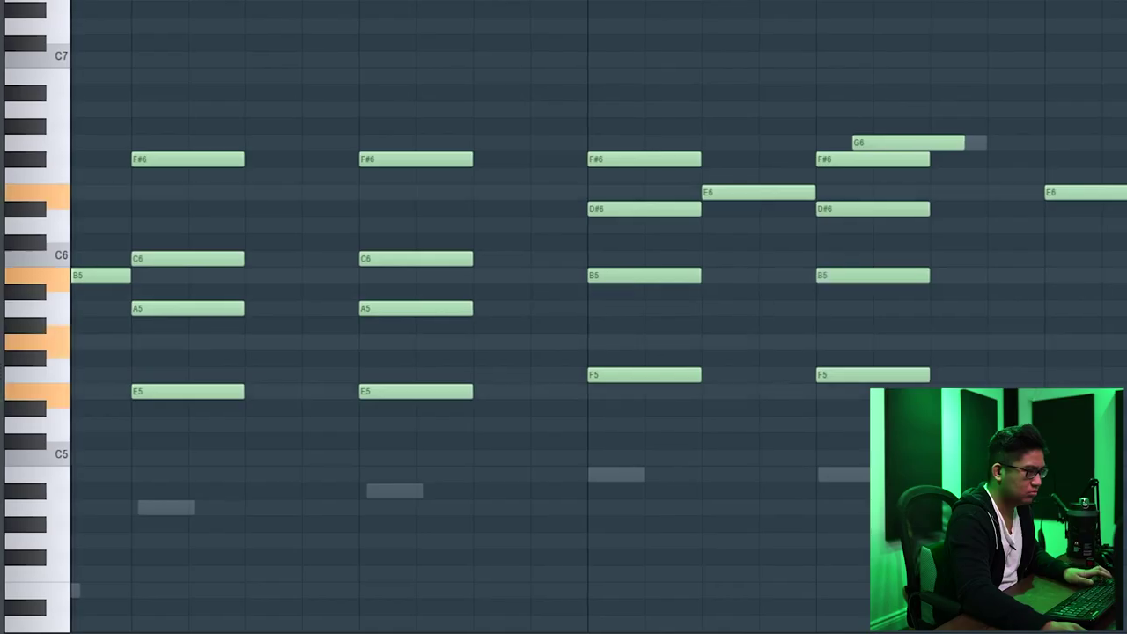
click(588, 391)
mouse_move(621, 399)
mouse_down()
mouse_move(619, 390)
mouse_move(621, 415)
mouse_up()
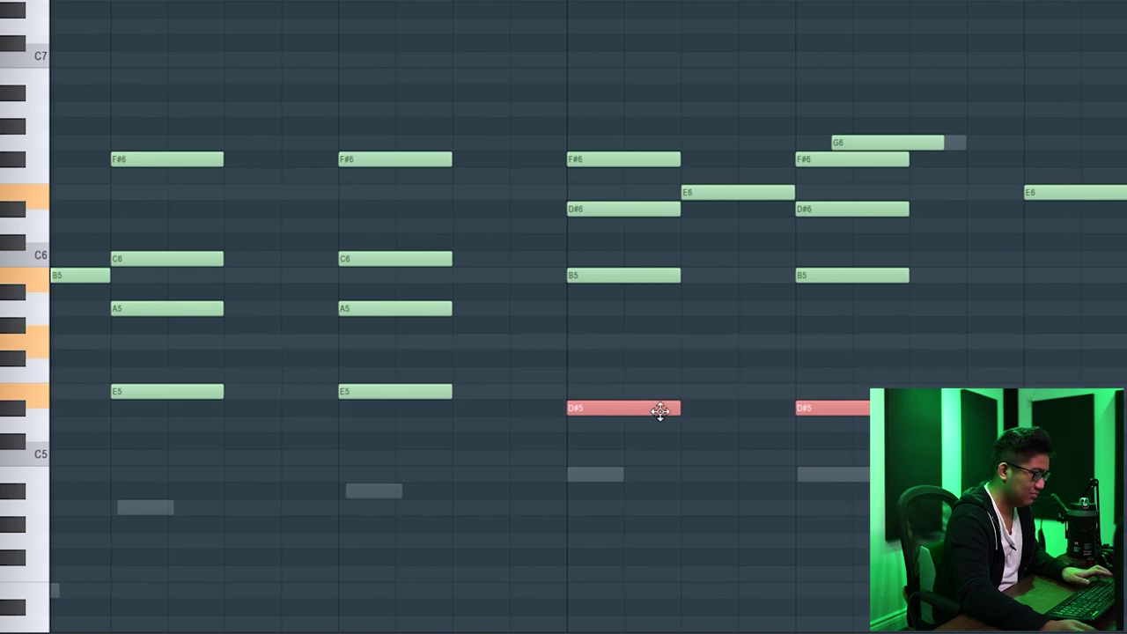
scroll(647, 431, down, 2)
Step: Copy the opening E5, G5 and B5 chord notes to the position beneath the last E6 note
drag(87, 498, 46, 208)
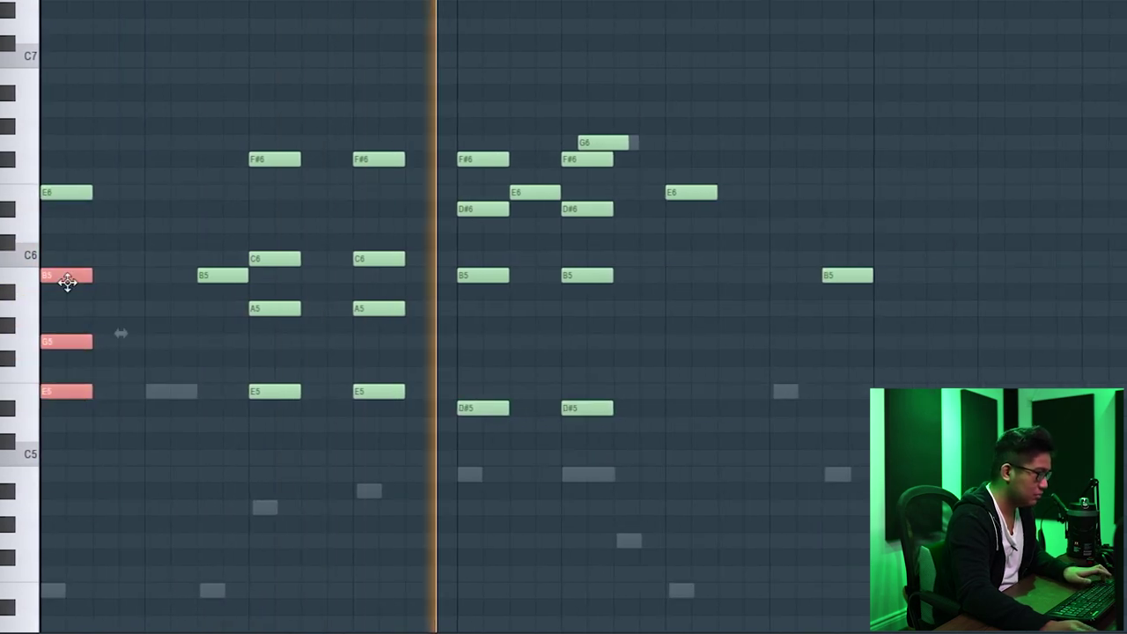
drag(69, 276, 696, 276)
scroll(850, 409, up, 3)
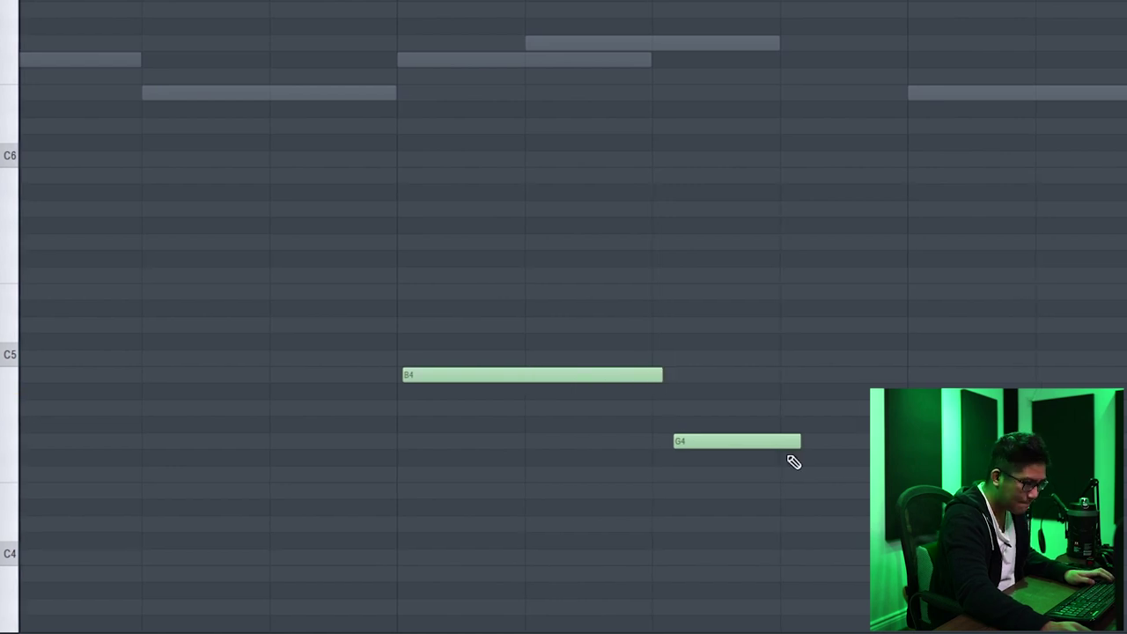
Step: Load the bass preset just below BAS RamDam from Diva #2's #Leads:* #Mono results
scroll(713, 401, down, 3)
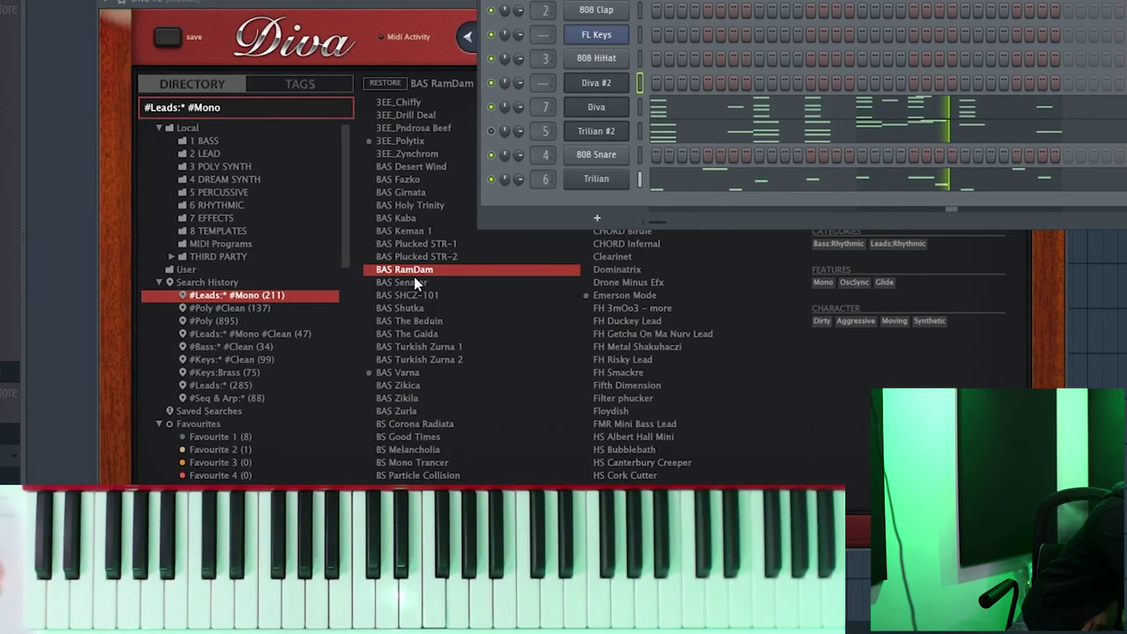
click(414, 280)
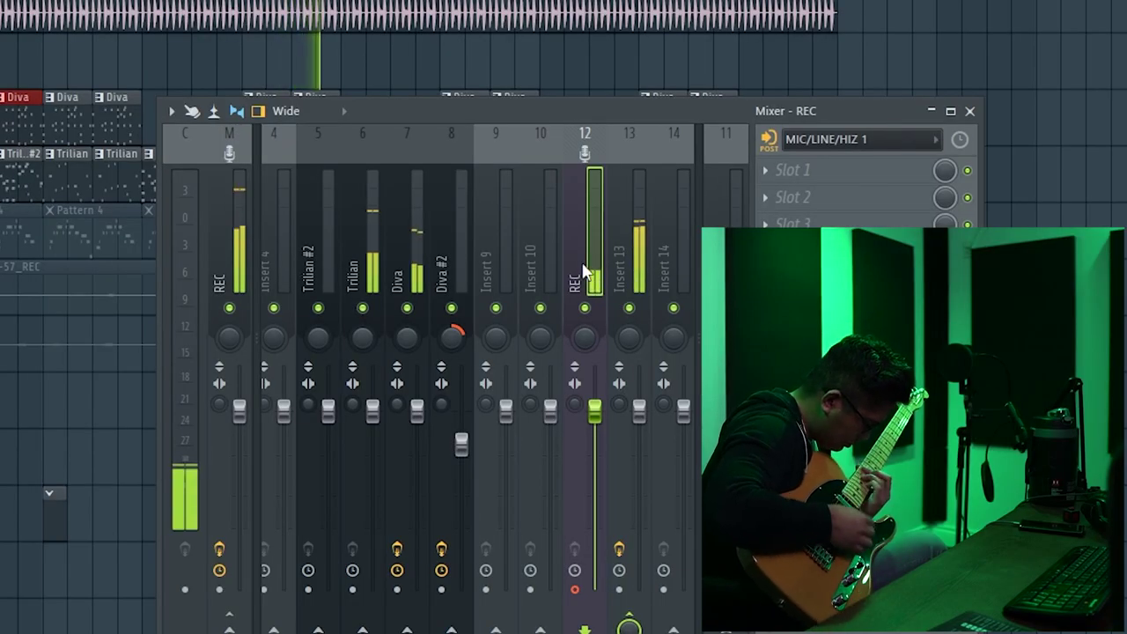
Step: Browse the MicroShift presets on mixer Insert 13 down to WideSnareSlap, and close the plugin without choosing another one
key(space)
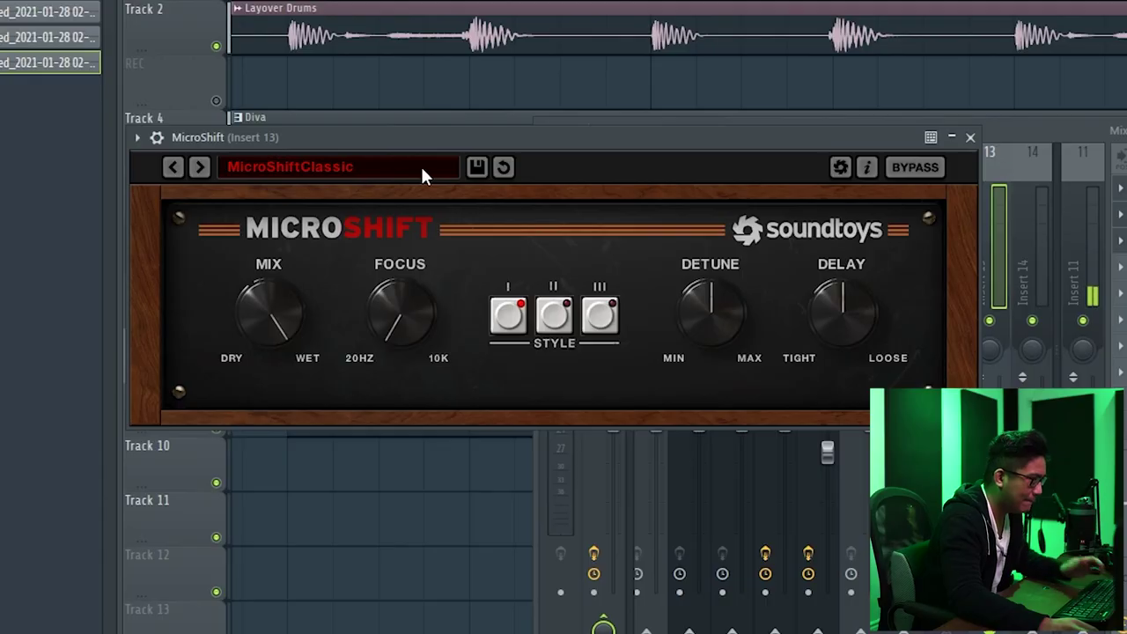
click(422, 170)
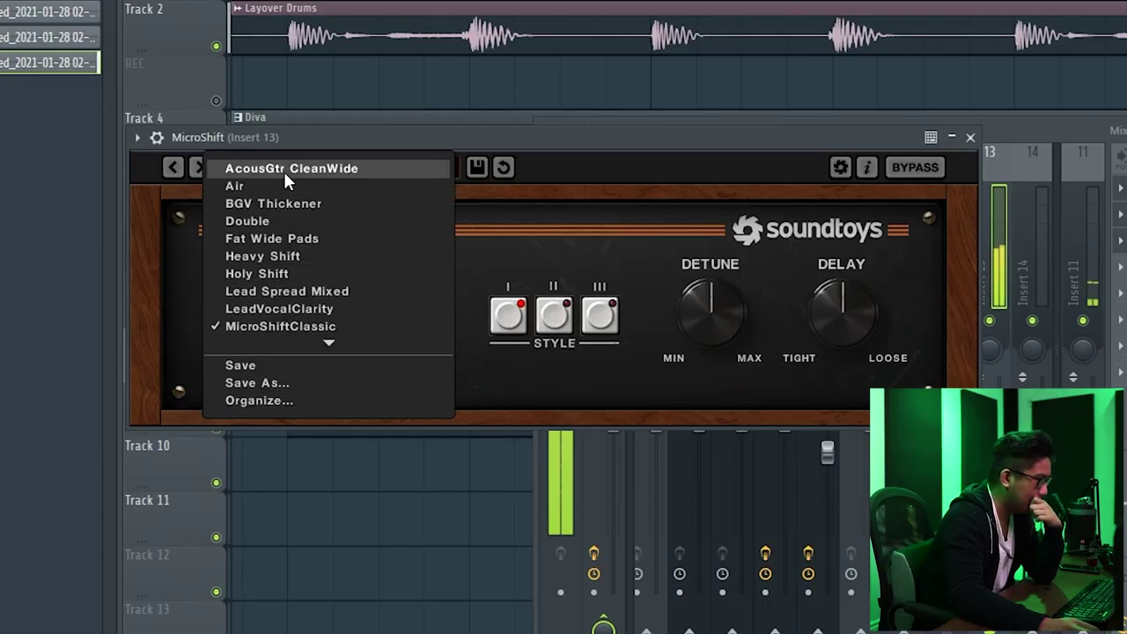
mouse_move(329, 340)
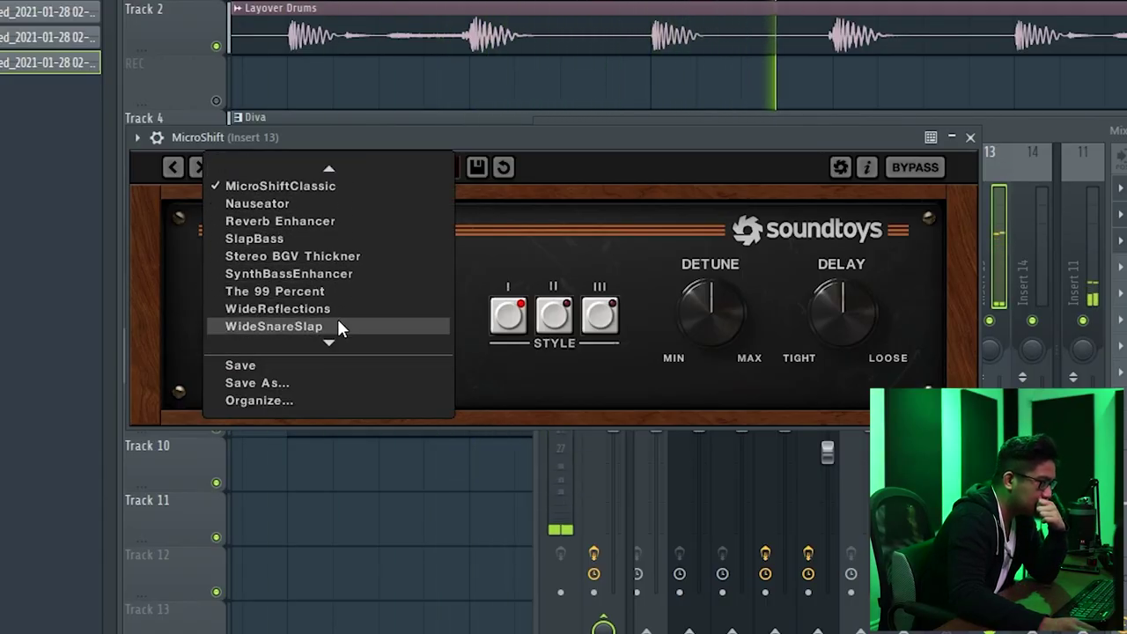
click(600, 172)
click(967, 139)
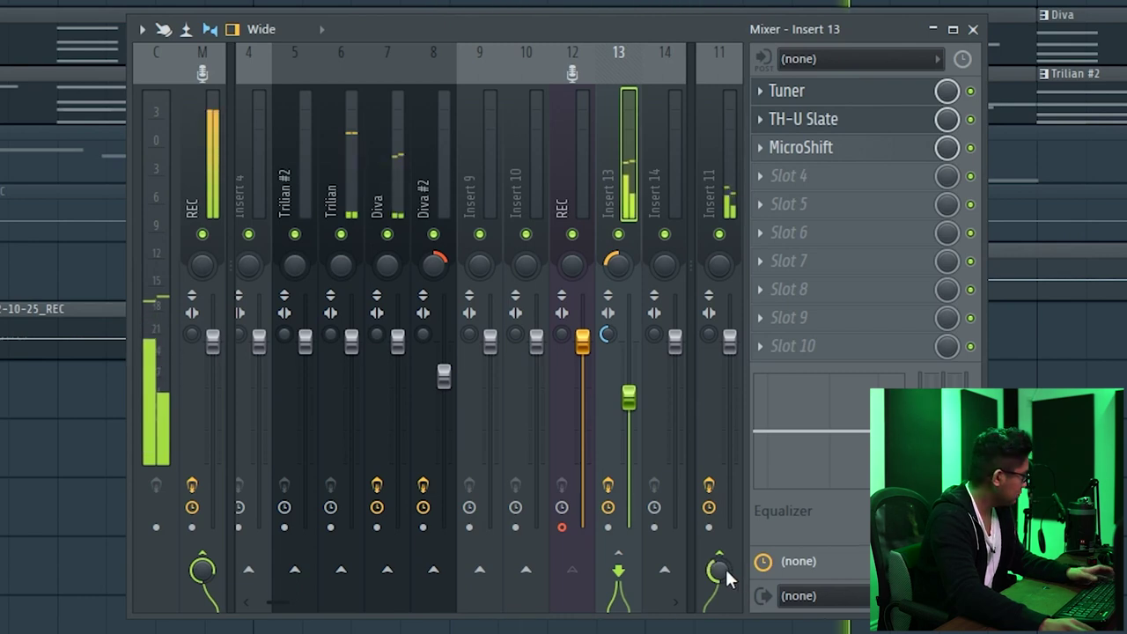
Step: Close the mixer and select the recorded audio clips in the playlist
key(F9)
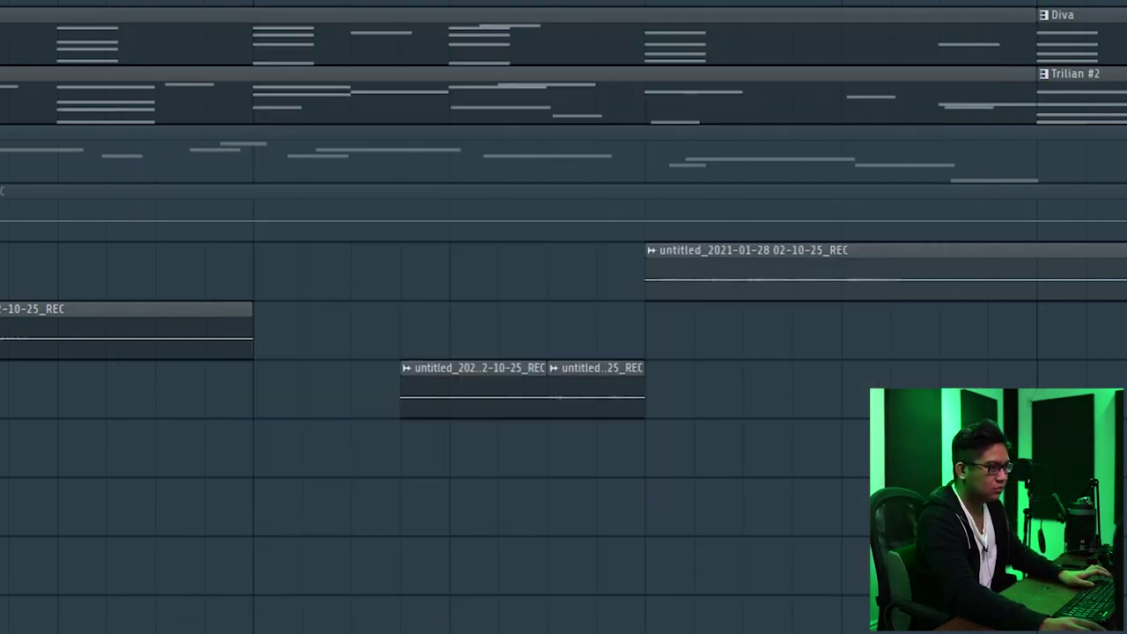
scroll(990, 406, down, 6)
drag(1042, 392, 519, 320)
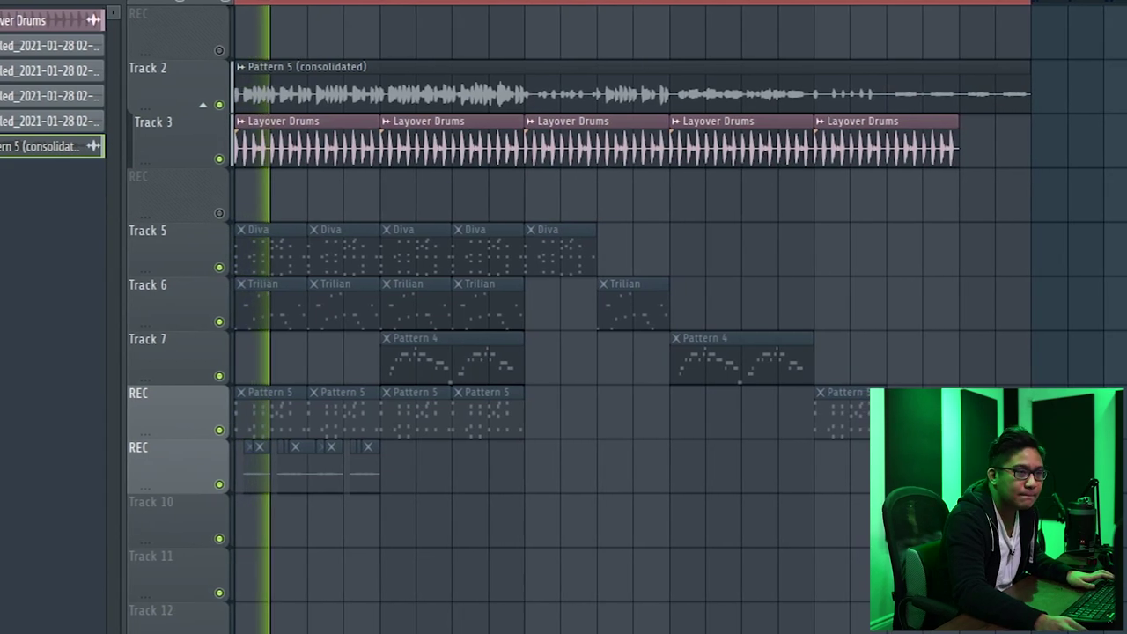
Step: Check the channel settings of the Pattern 5 (consolidated) clip on Track 2 while the loop plays
scroll(885, 20, up, 3)
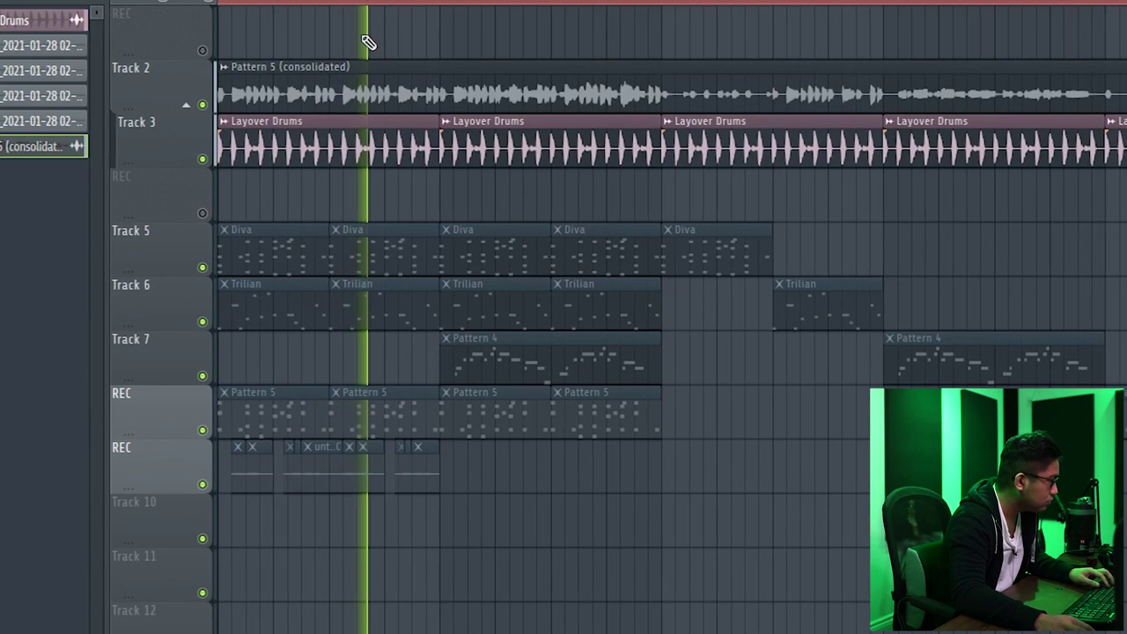
click(335, 71)
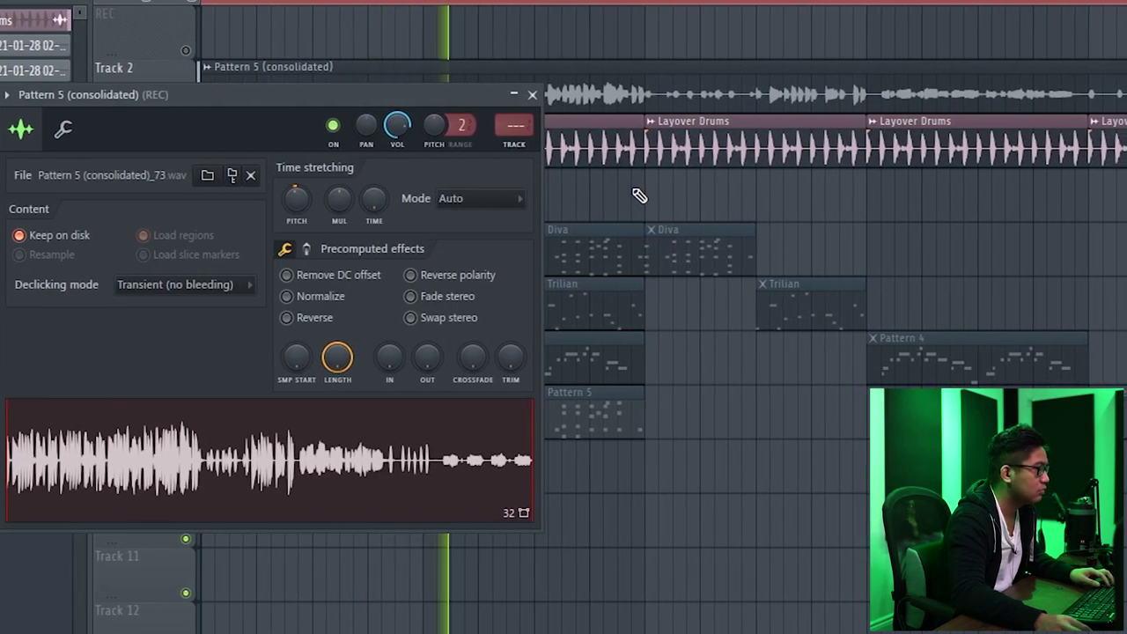
click(534, 95)
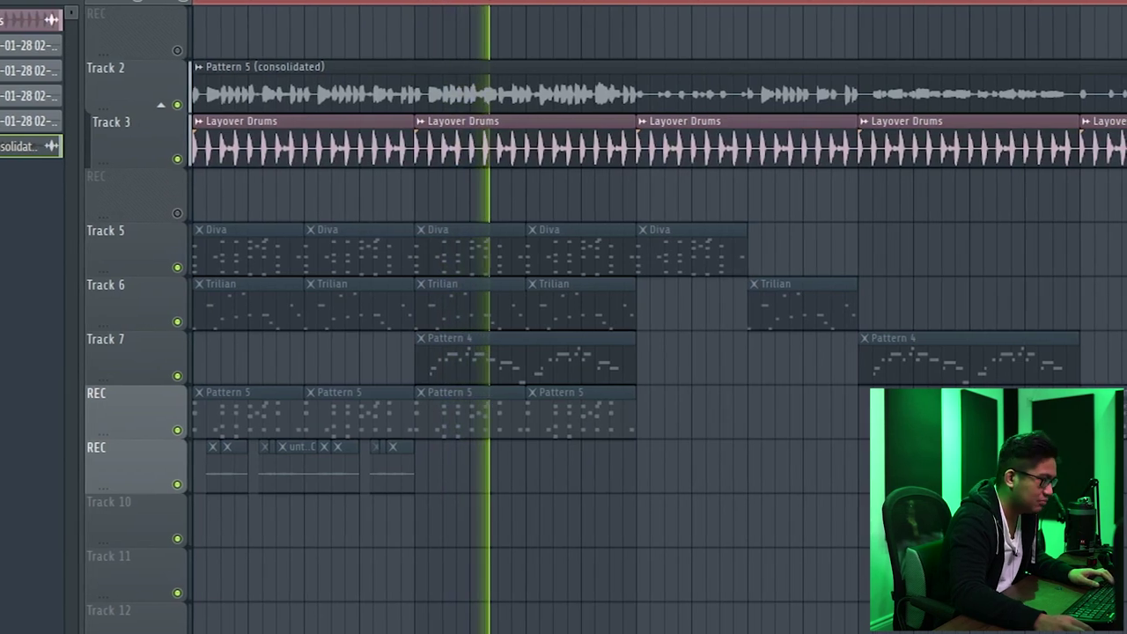
Step: Mute the Layover Drums on Track 3 and start exporting the melody loop as an audio file
click(179, 159)
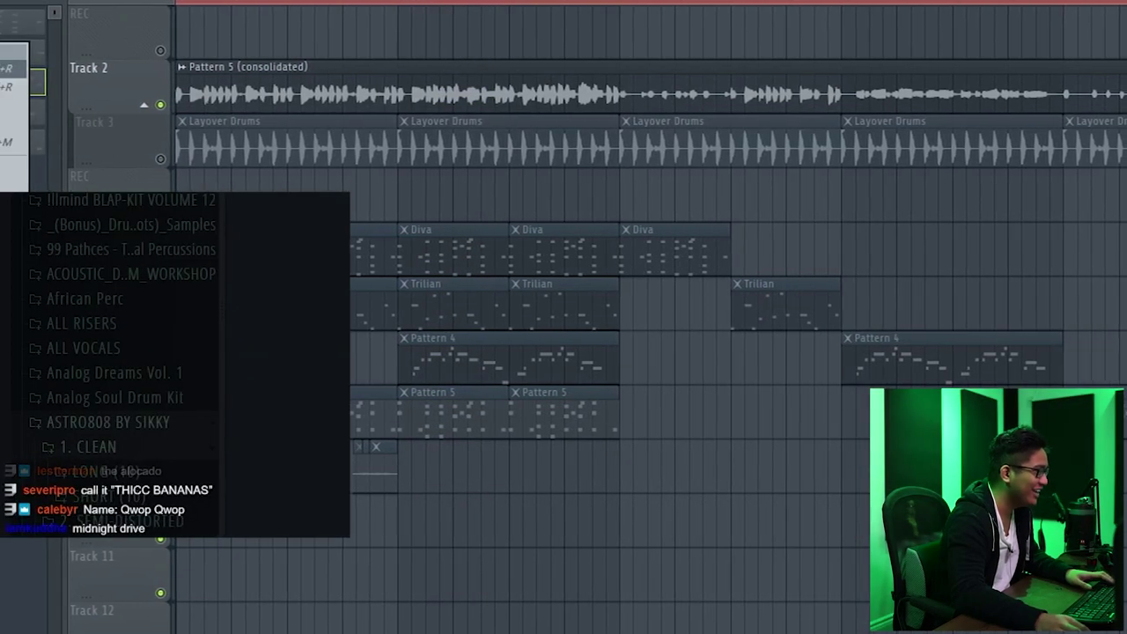
key(ctrl+r)
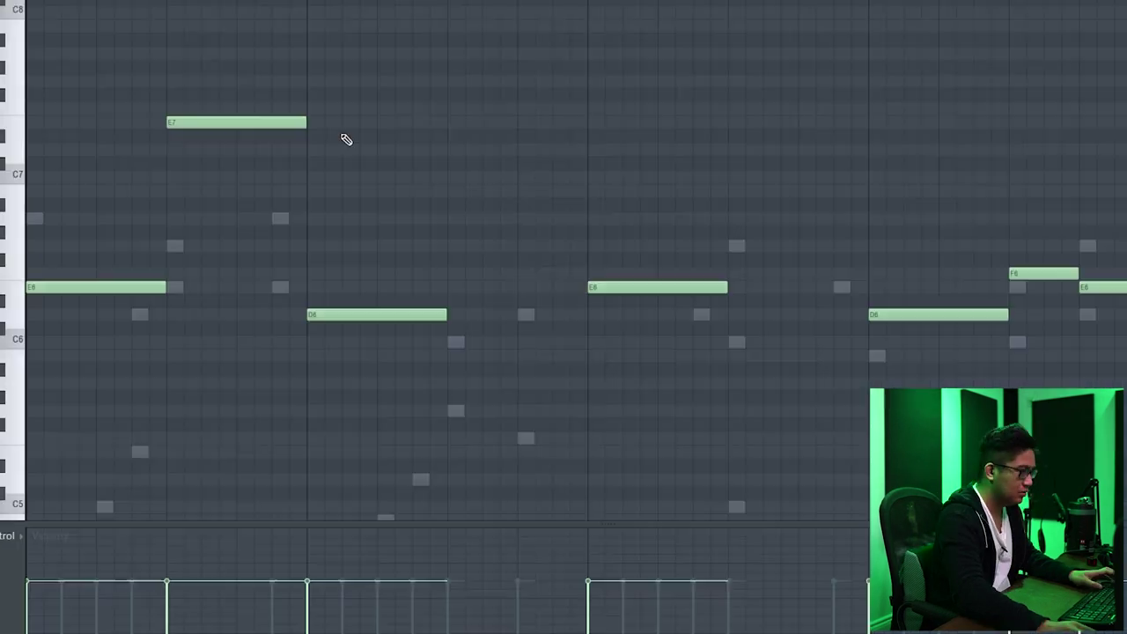
Step: Add a D7 note right after the first D6 note and an E7 note right after the second E6 note
click(449, 148)
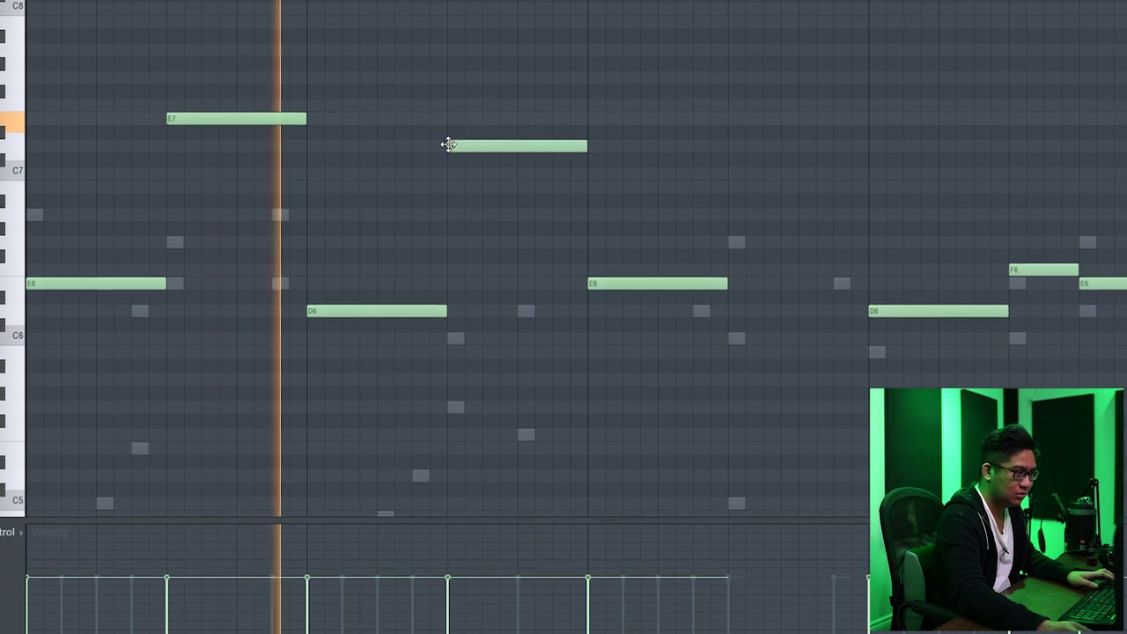
click(733, 114)
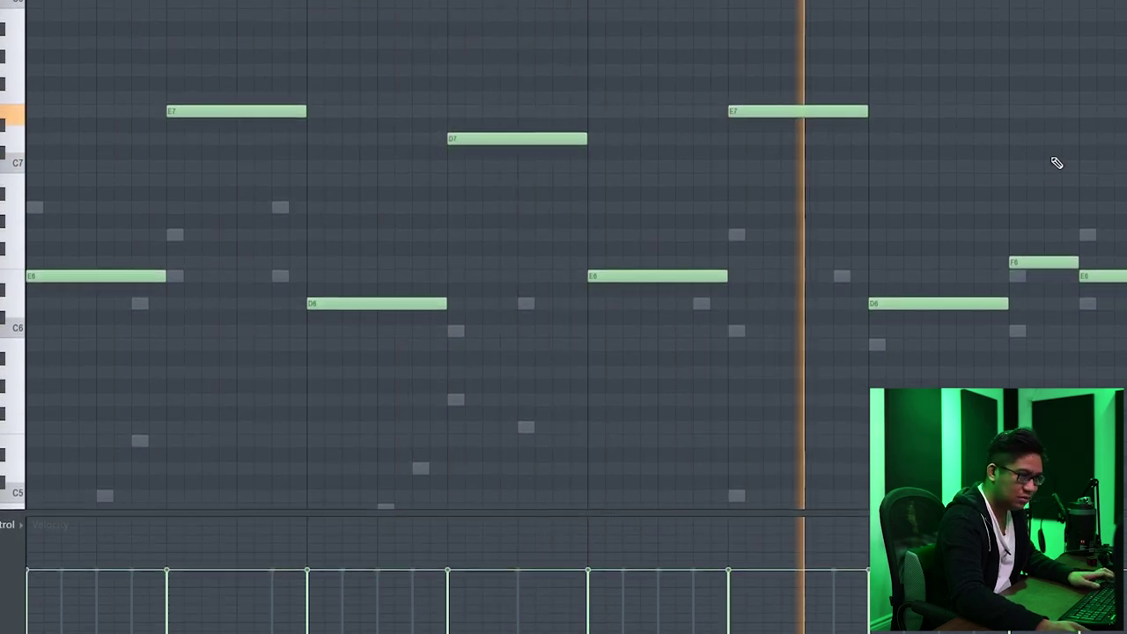
scroll(1064, 188, down, 1)
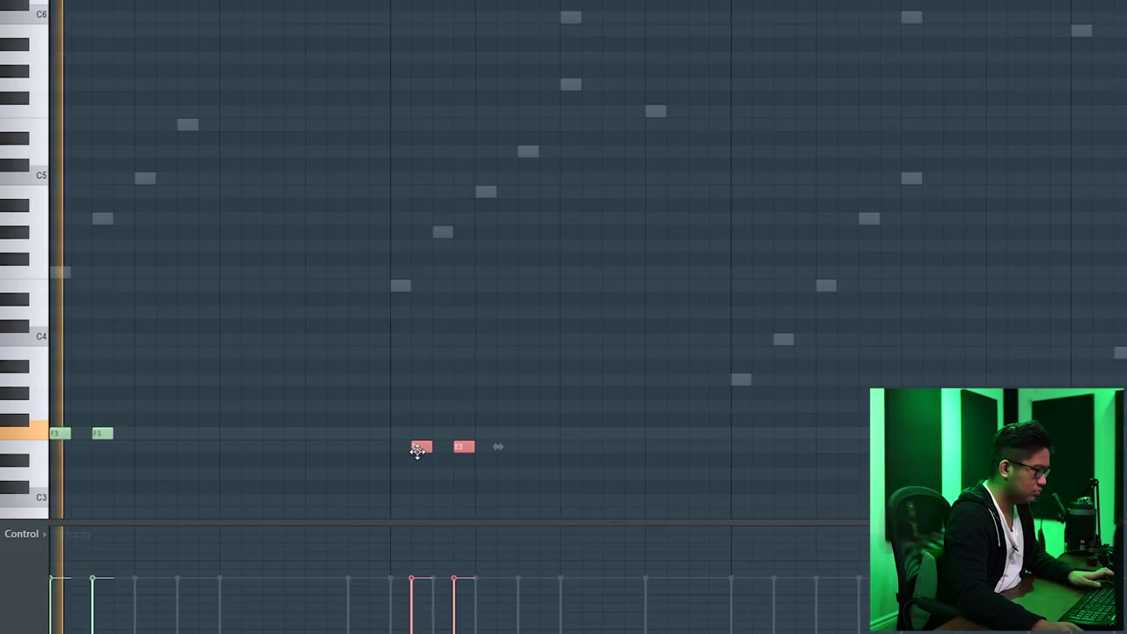
Step: Copy the two-note bass pair to A3 under the third ghost arpeggio and to G3 under the fourth
scroll(403, 450, down, 2)
drag(438, 430, 480, 370)
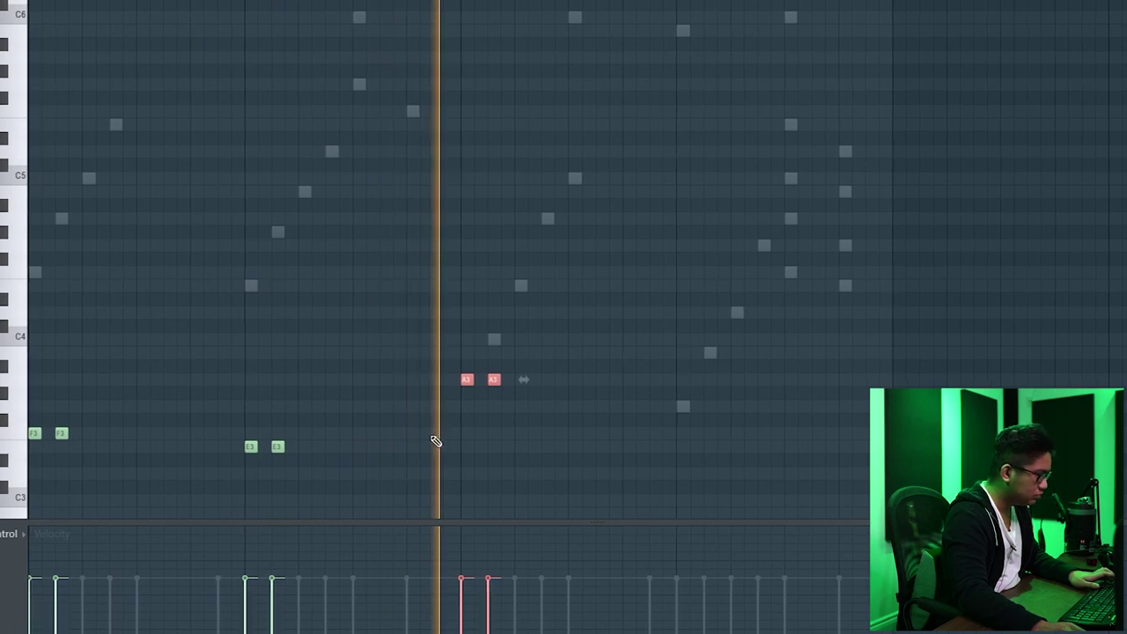
scroll(665, 423, up, 1)
scroll(669, 423, down, 1)
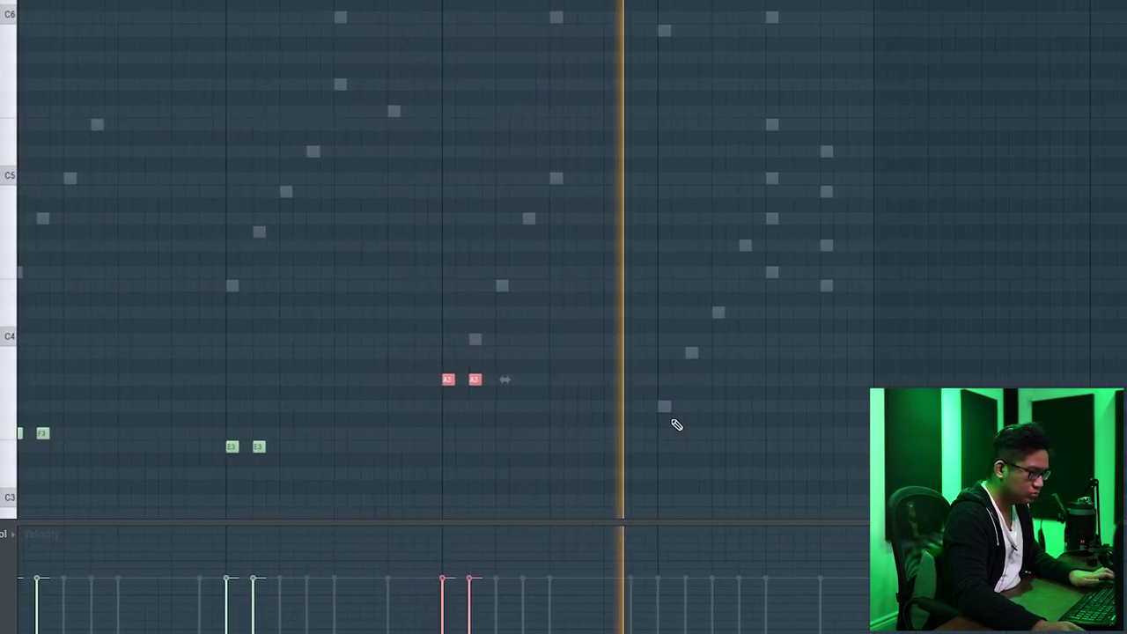
key(space)
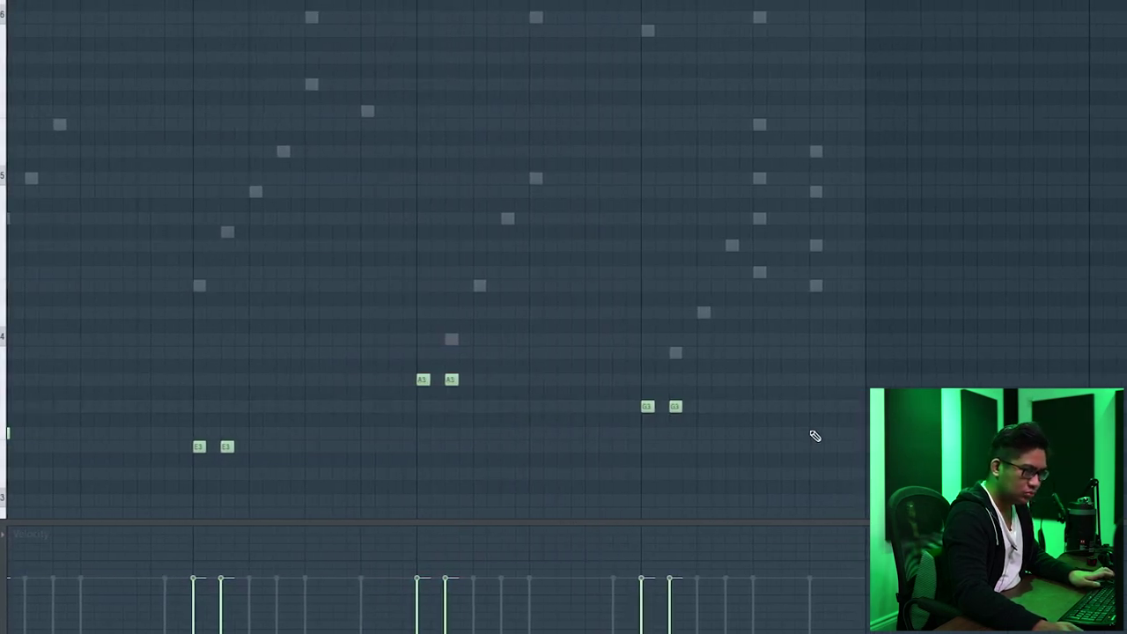
Step: Copy the long E5 and F5 notes from bars 1–2 into bars 3–4 of the LABS #4 part
scroll(813, 435, up, 2)
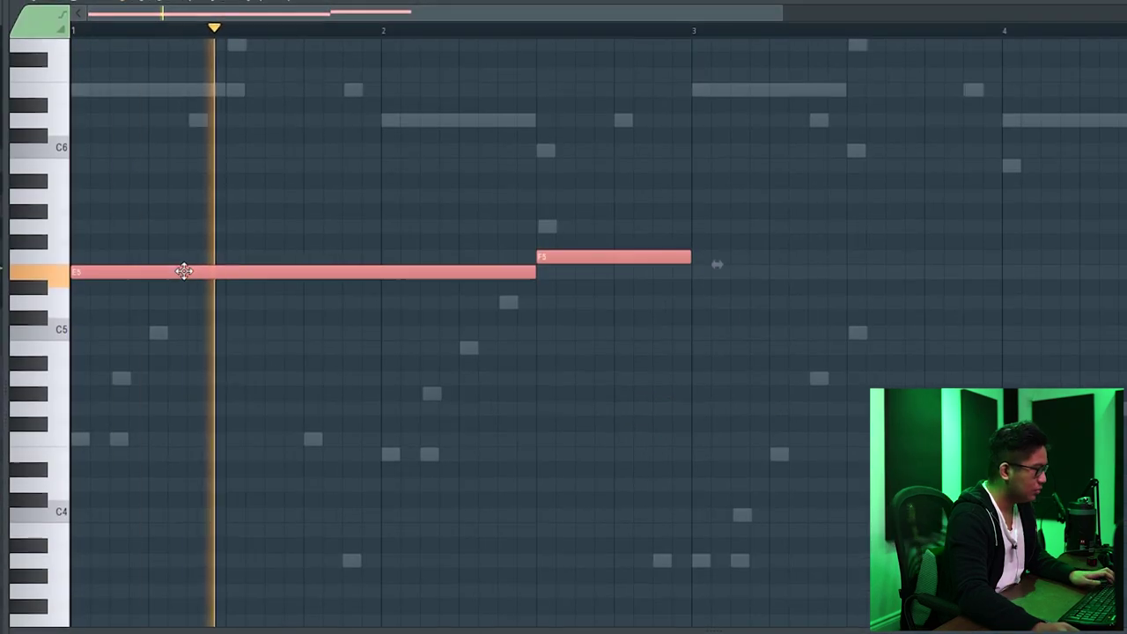
drag(669, 276, 794, 272)
scroll(692, 264, down, 2)
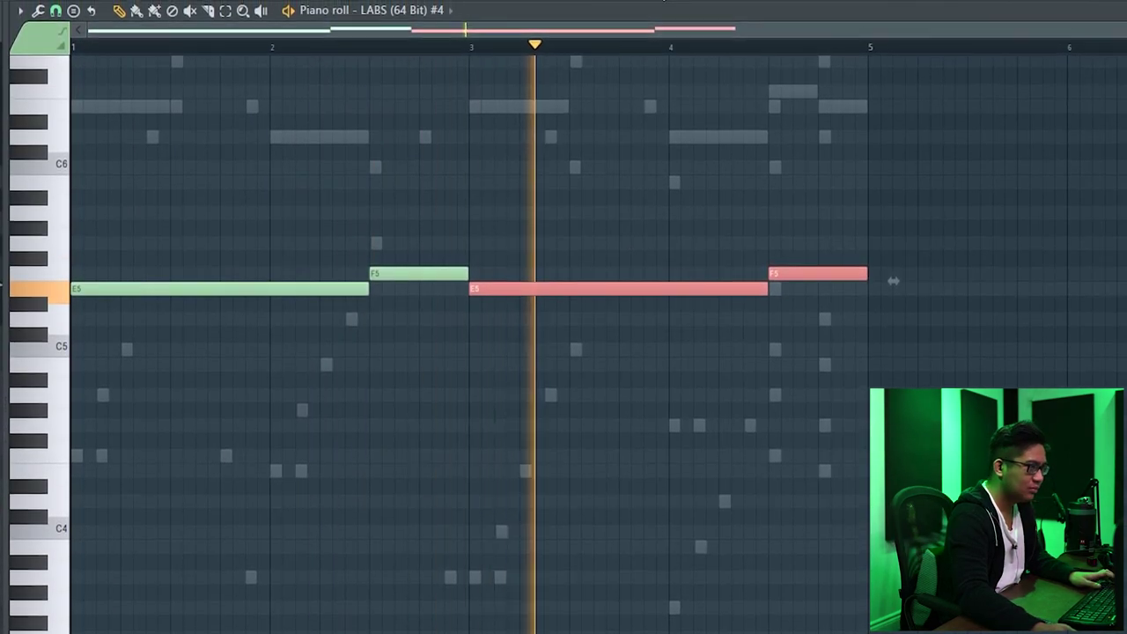
Step: Load UAD Ampex ATR-102 into the fourth effect slot of the master mixer track
key(F6)
click(606, 167)
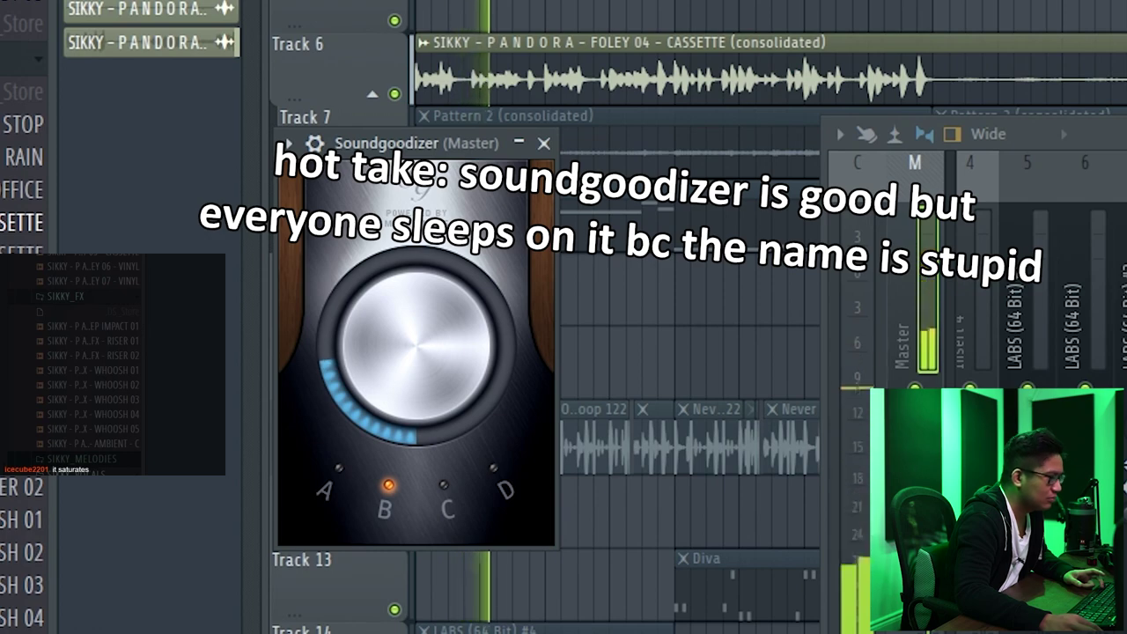
click(888, 217)
mouse_move(906, 234)
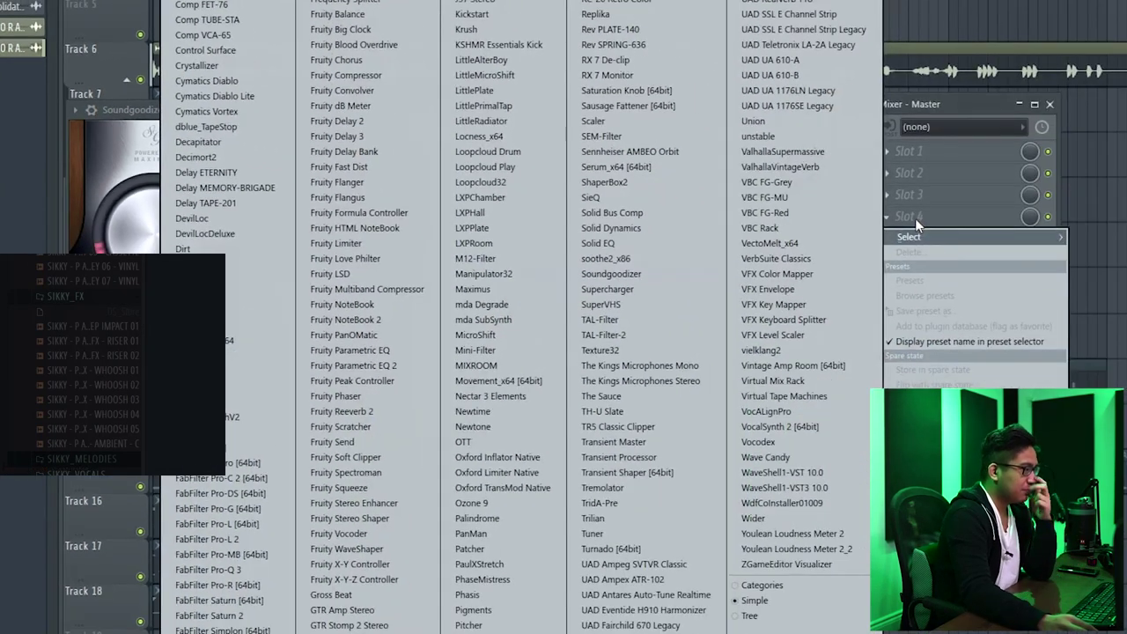
click(653, 581)
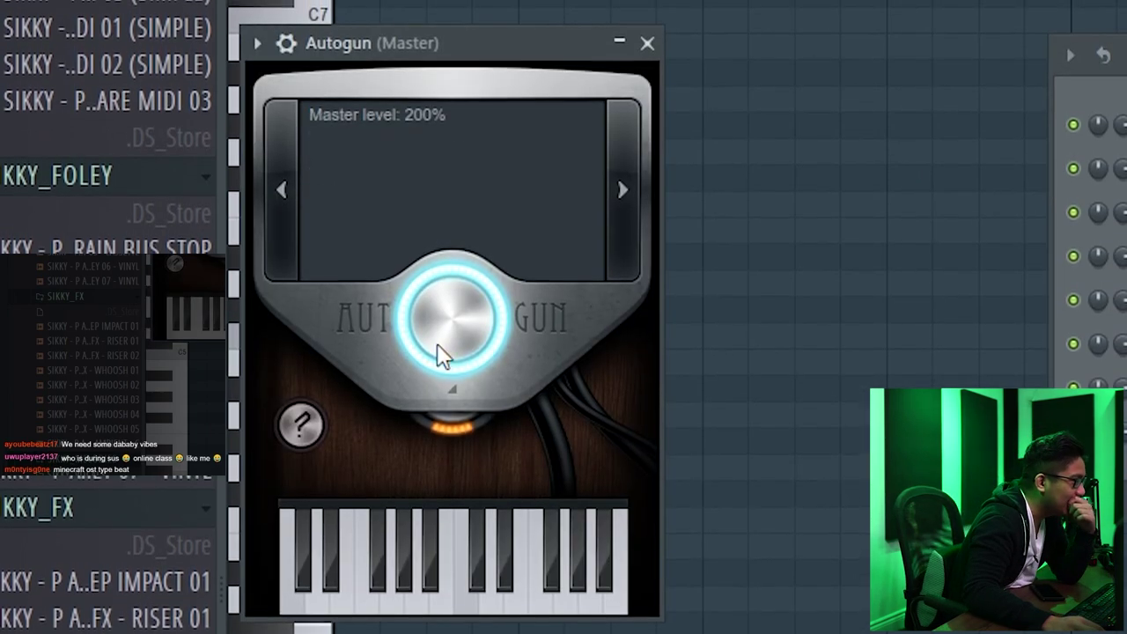
Step: Turn Autogun's master level up to 200%
mouse_move(456, 342)
mouse_down()
mouse_move(456, 379)
mouse_move(457, 335)
mouse_up()
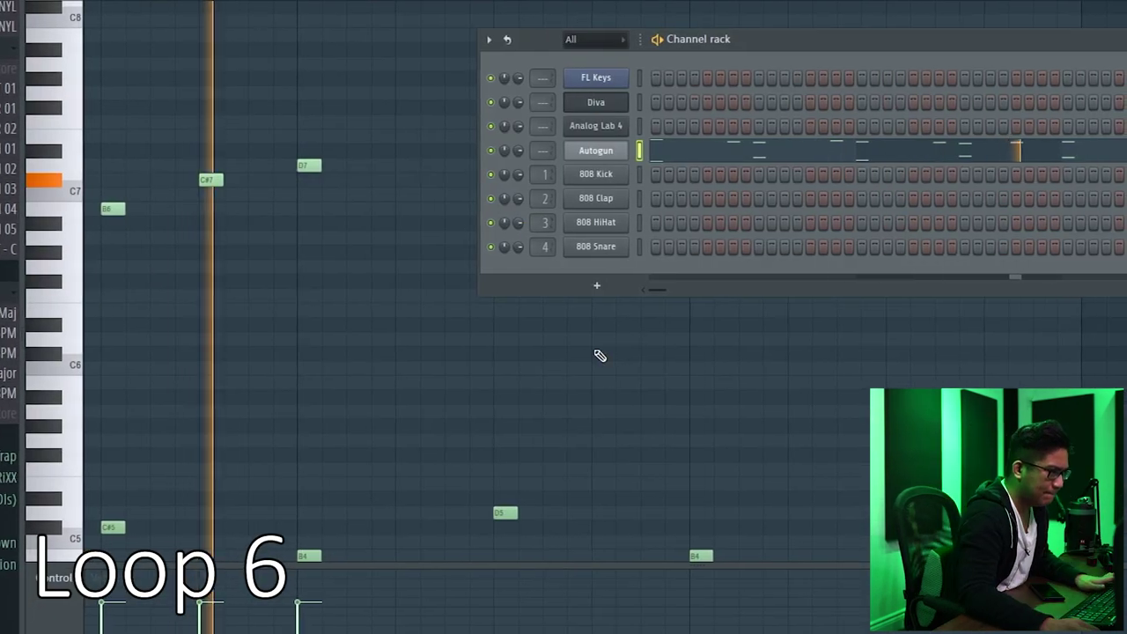
Step: Set the release of Diva's first envelope to 23.00 and route the Diva channel to mixer track 5
key(F6)
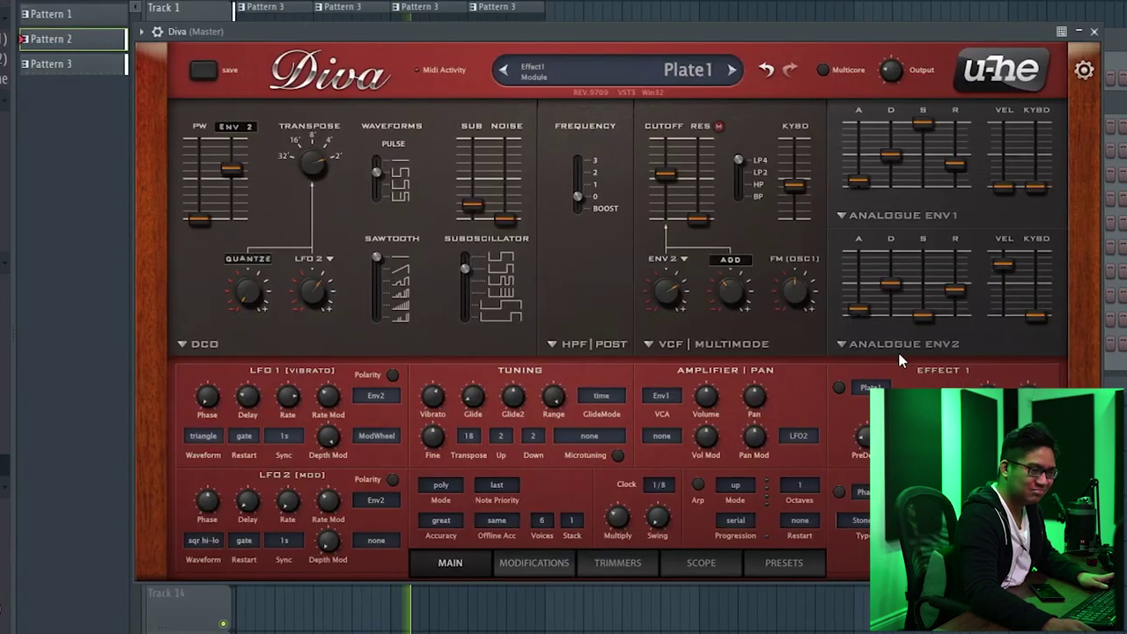
drag(950, 162, 949, 171)
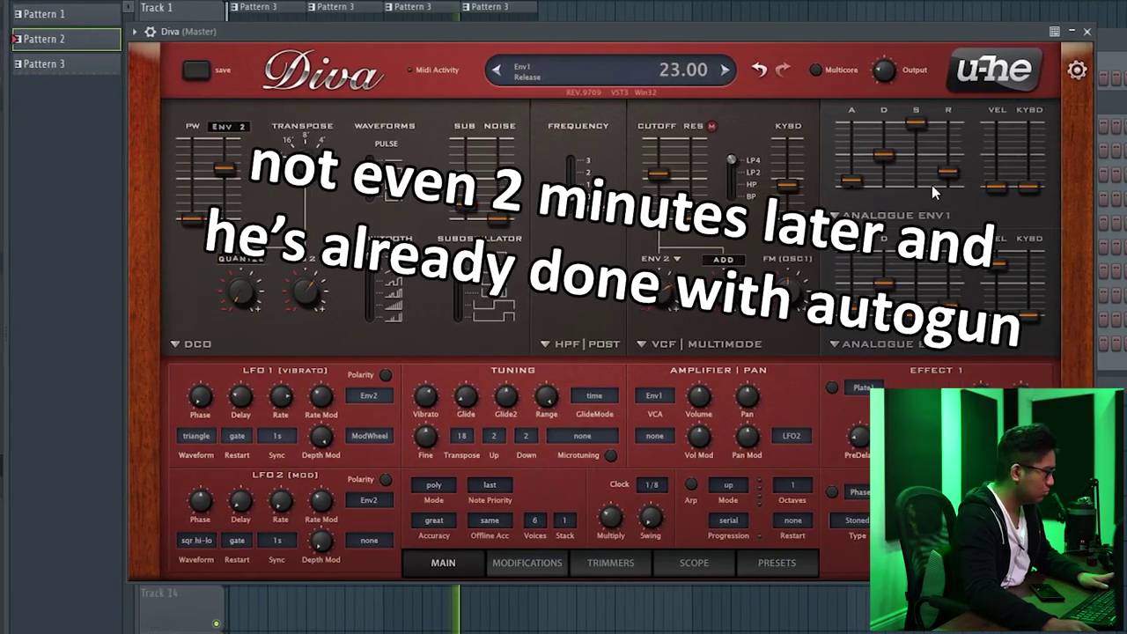
key(F6)
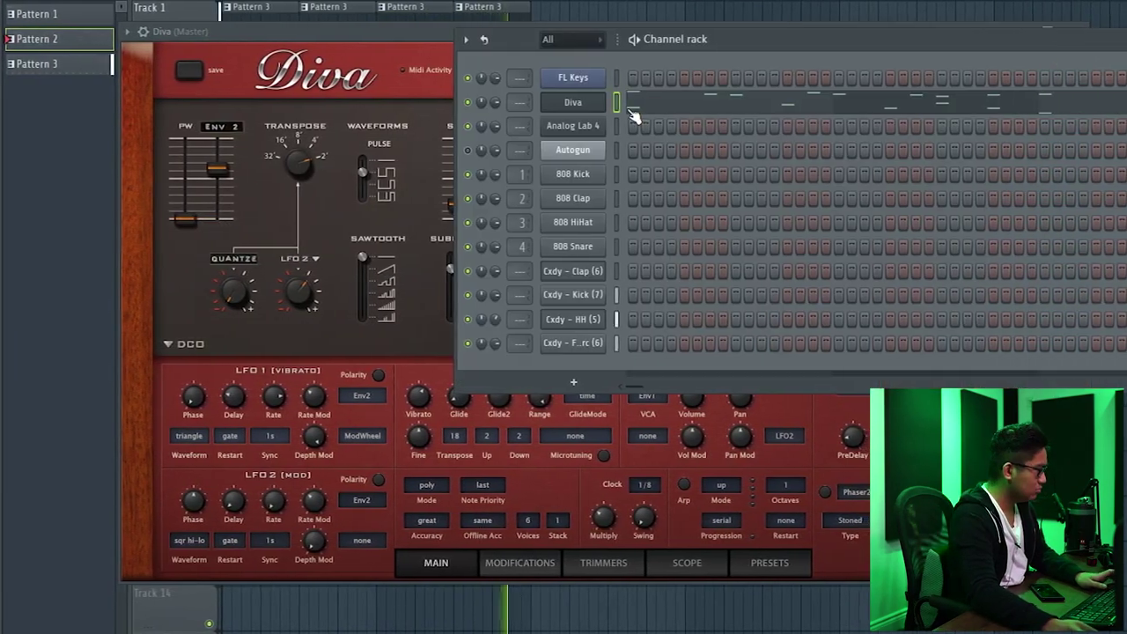
key(ctrl+l)
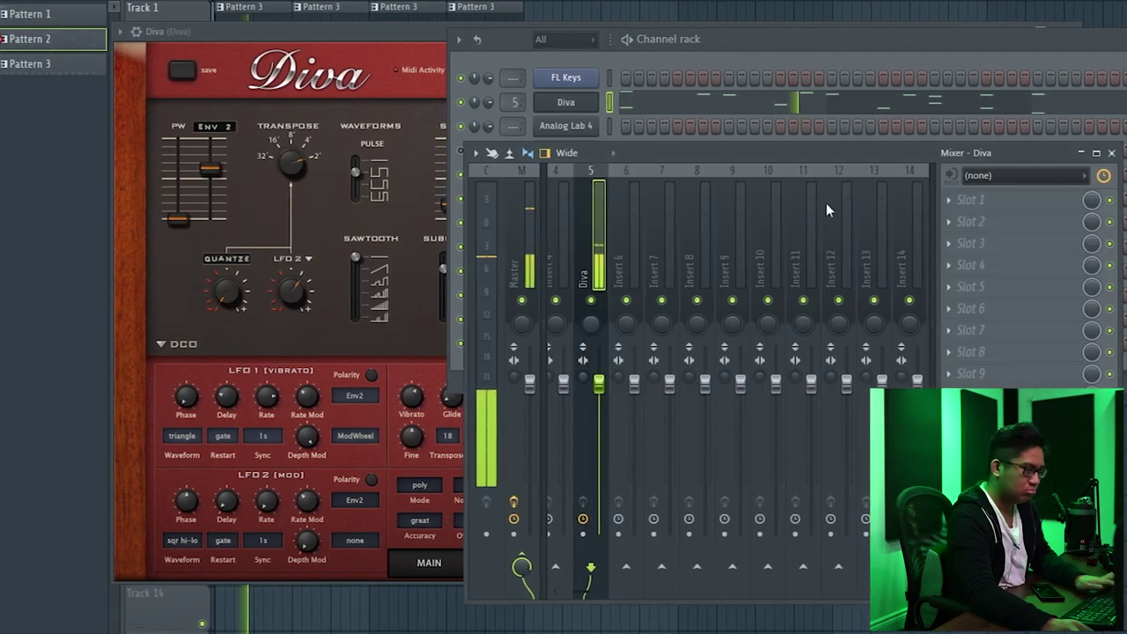
click(945, 175)
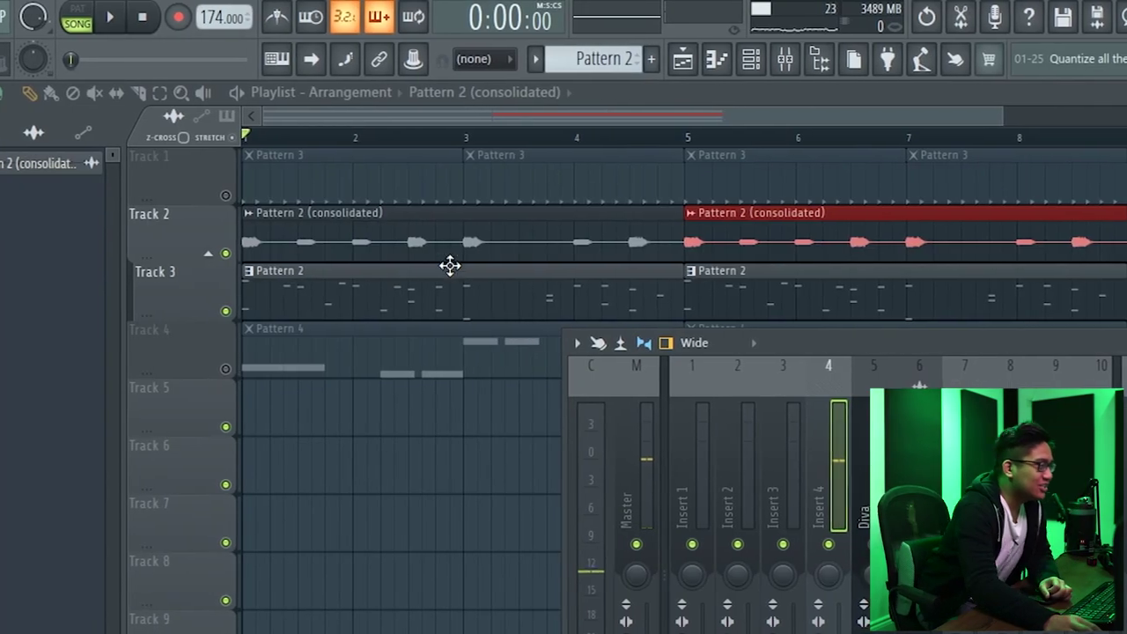
drag(793, 287, 420, 218)
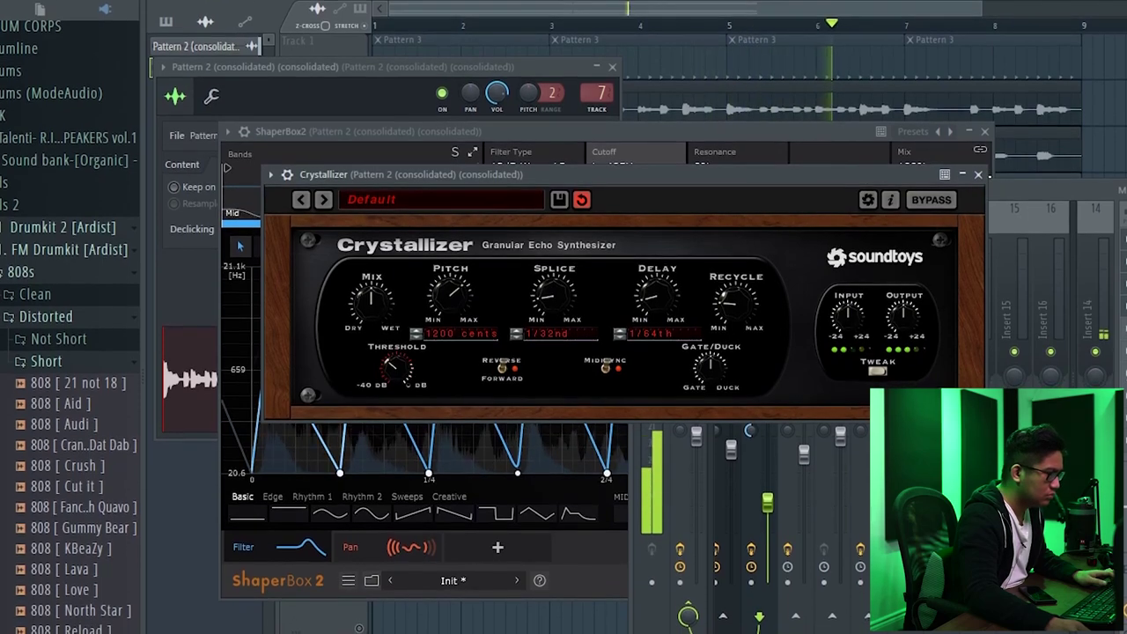
click(1122, 281)
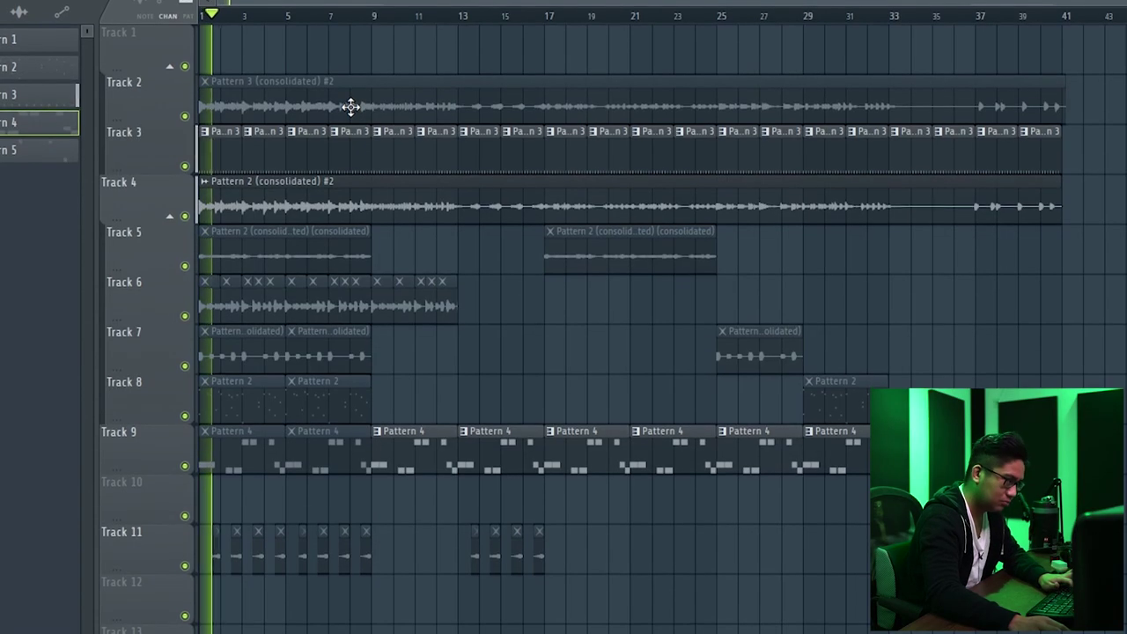
scroll(277, 209, up, 3)
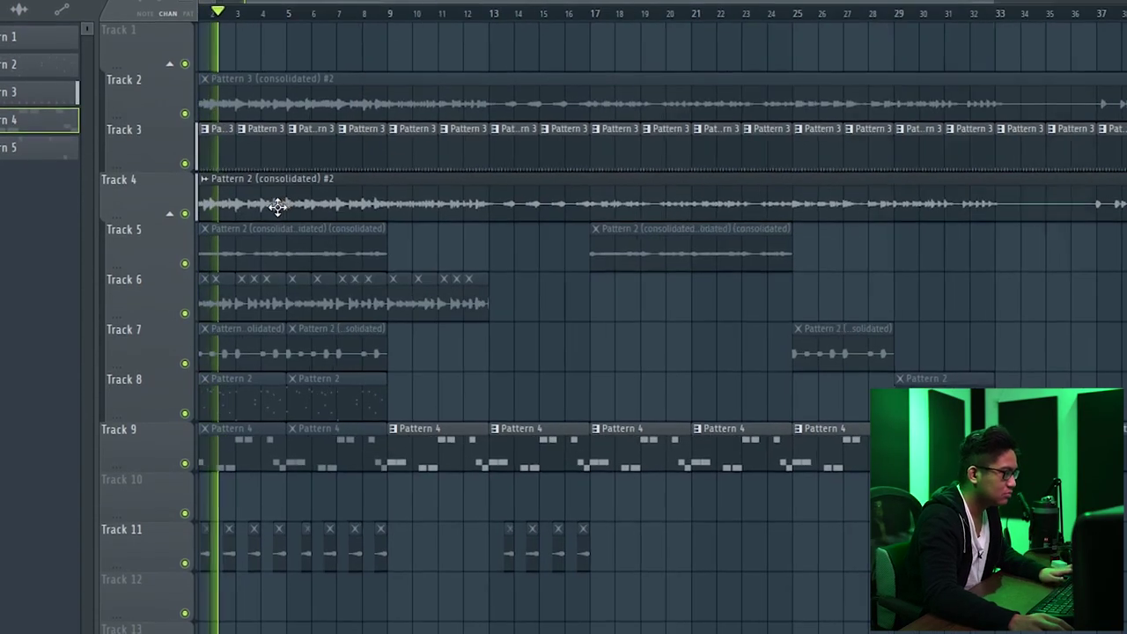
drag(349, 423, 420, 438)
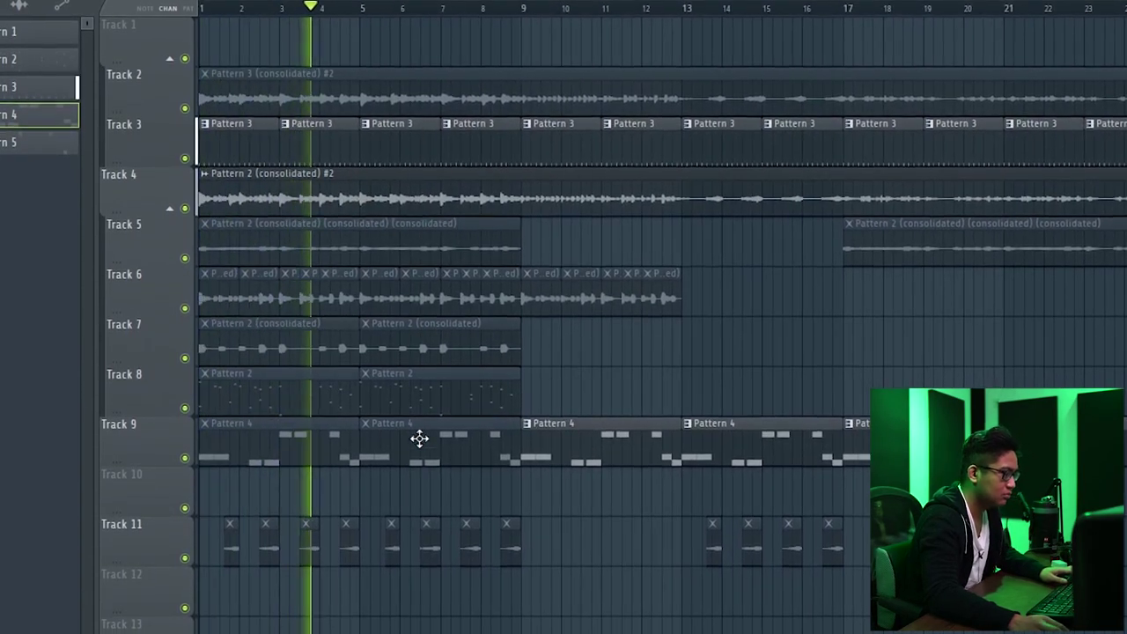
scroll(387, 422, down, 3)
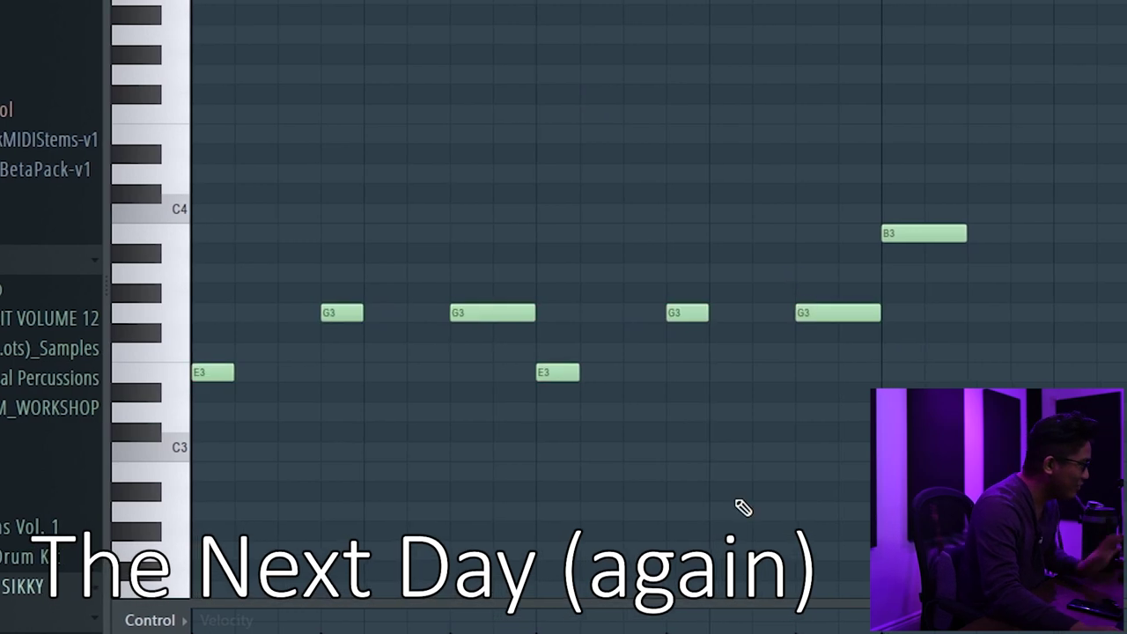
Step: Lengthen the second B3 note of the melody and add counter-melody notes over its ghost notes
key(space)
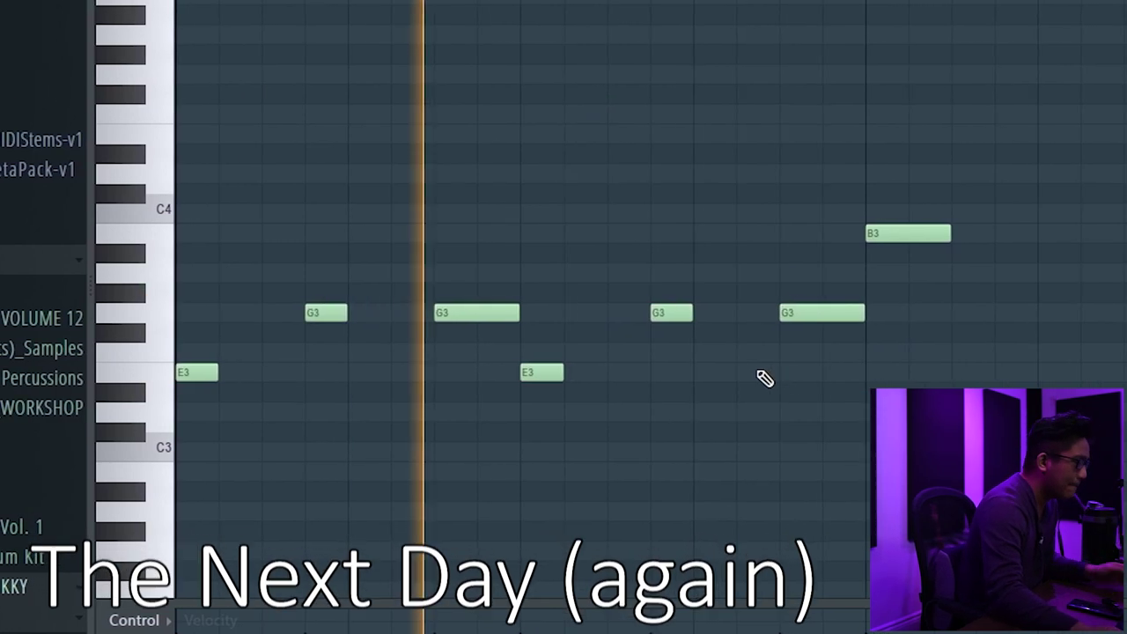
key(space)
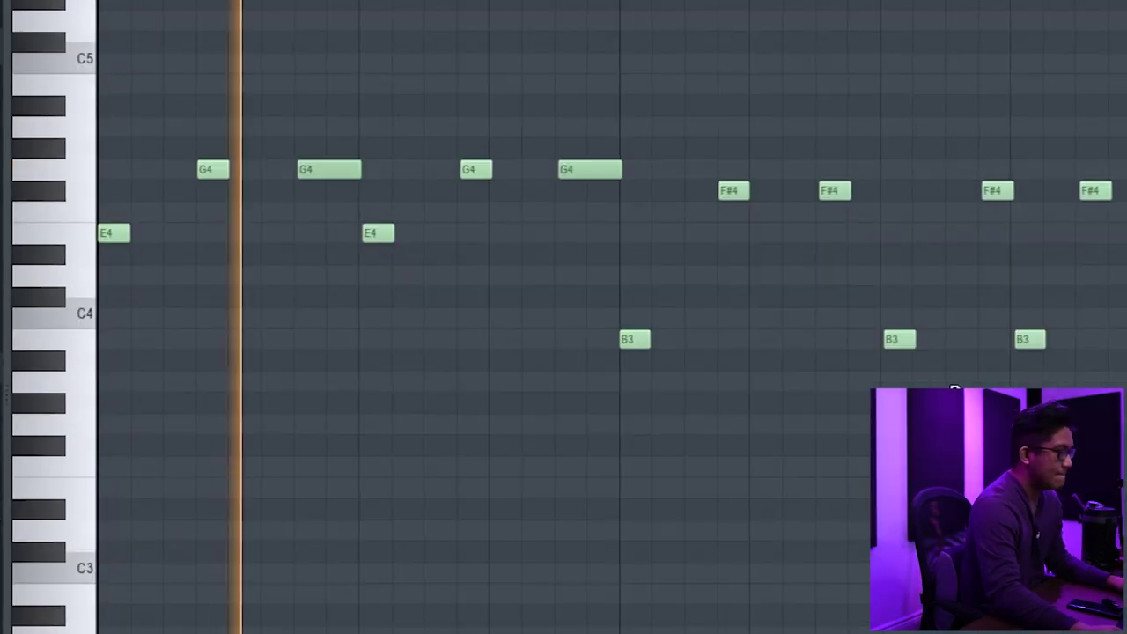
scroll(989, 511, up, 3)
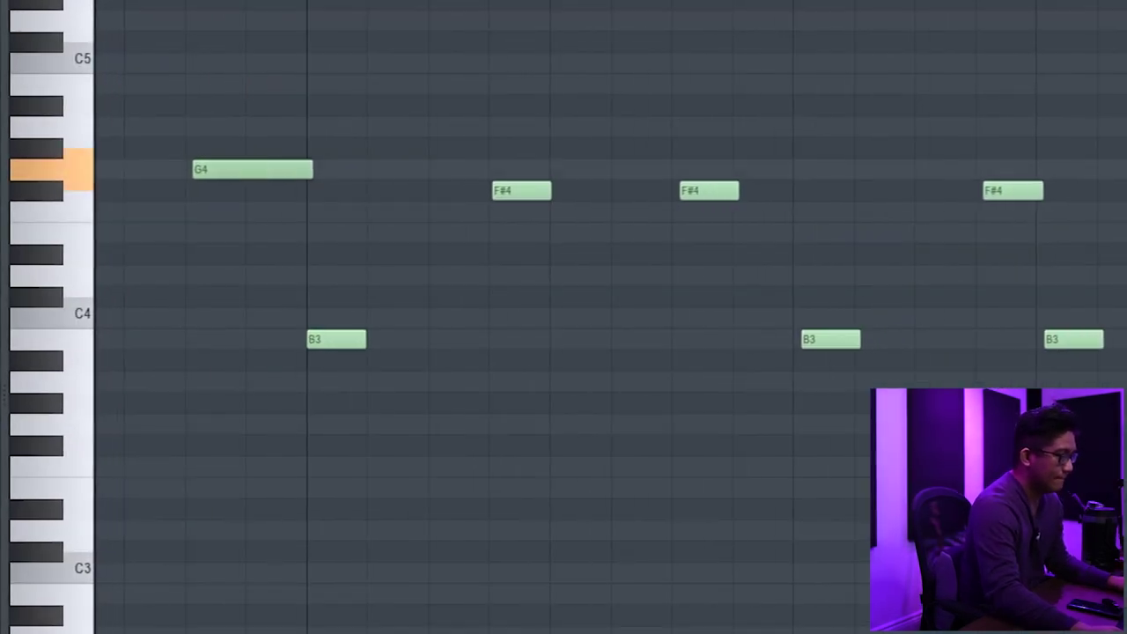
drag(852, 335, 878, 338)
key(space)
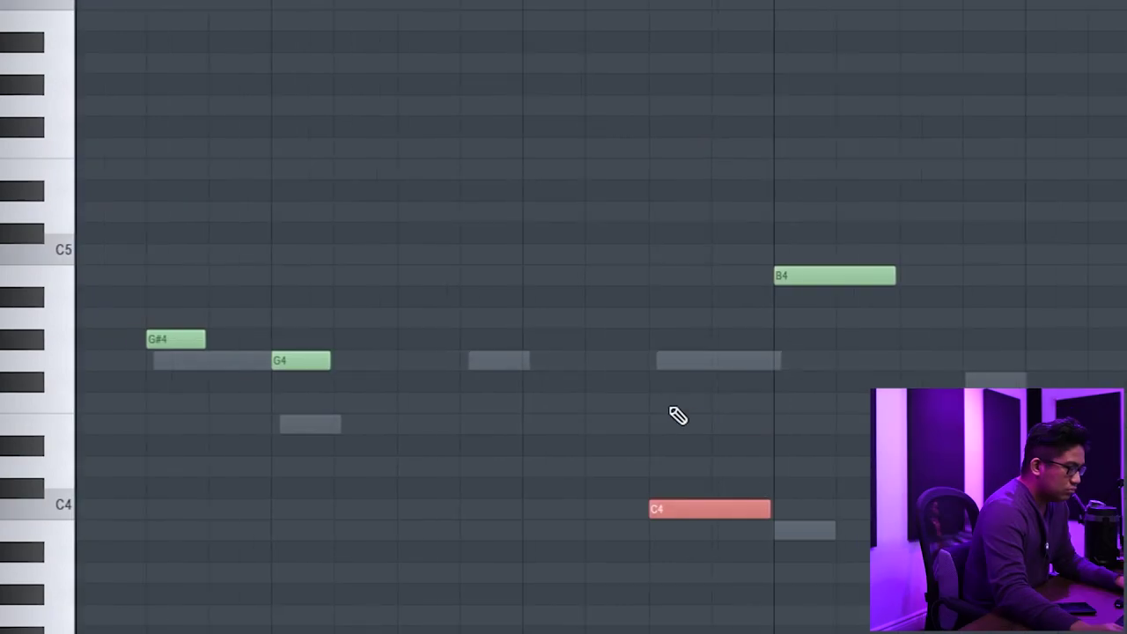
drag(408, 412, 297, 310)
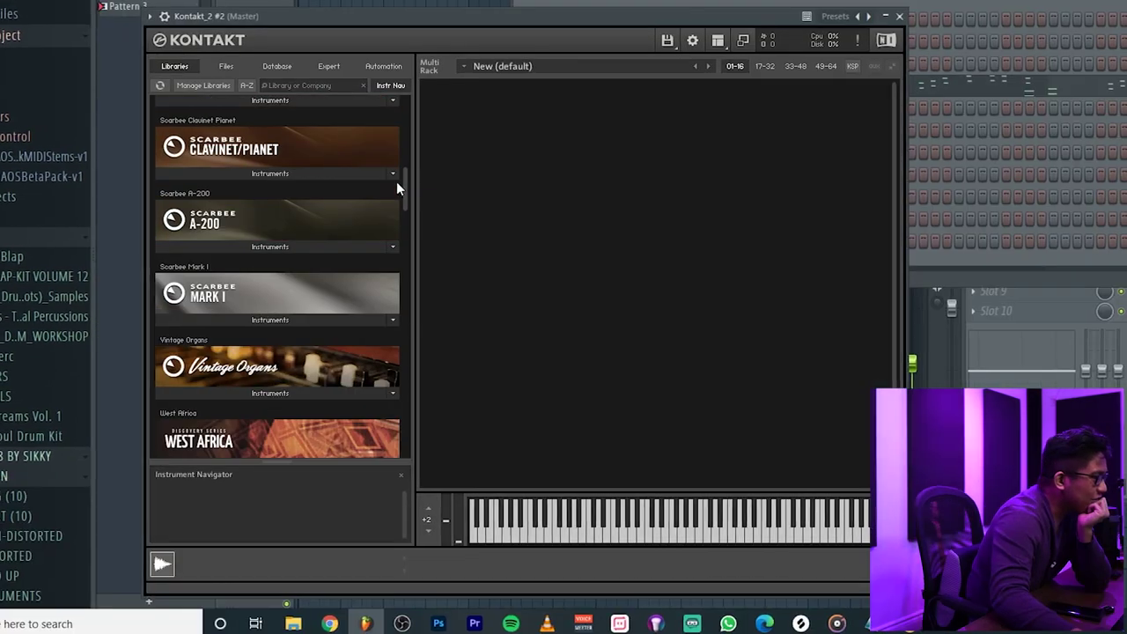
Step: Load the Strummed Acoustic.nki instrument from the Session Guitarist library in Kontakt
drag(399, 182, 422, 320)
click(332, 221)
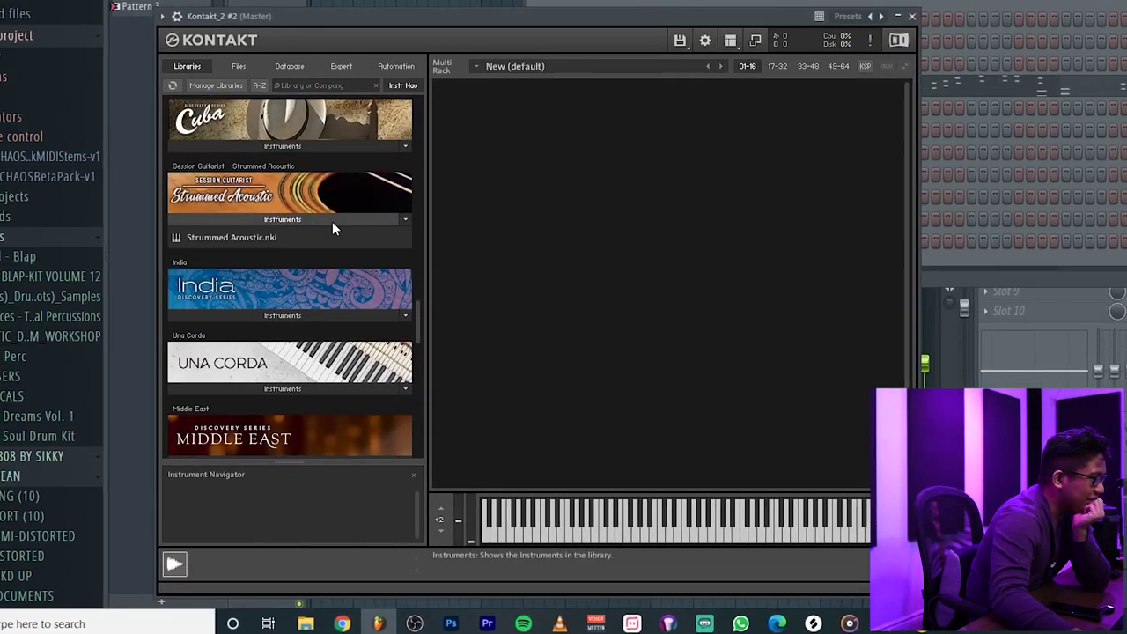
double_click(264, 237)
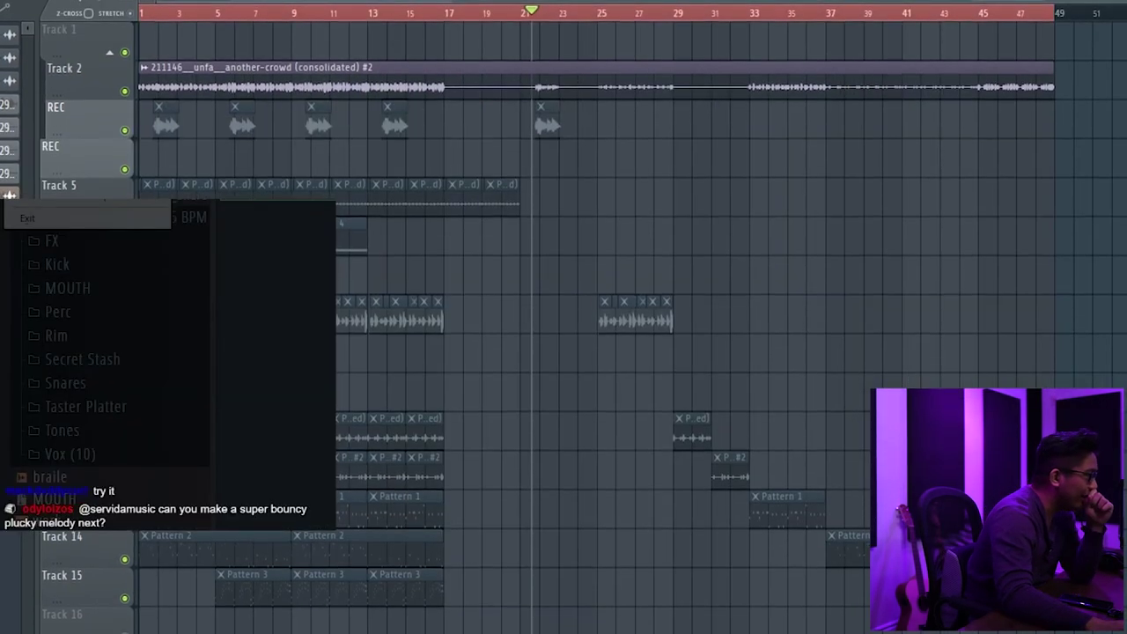
Step: Start exporting the selected range of bars 1 to 49 as an audio file
key(ctrl+r)
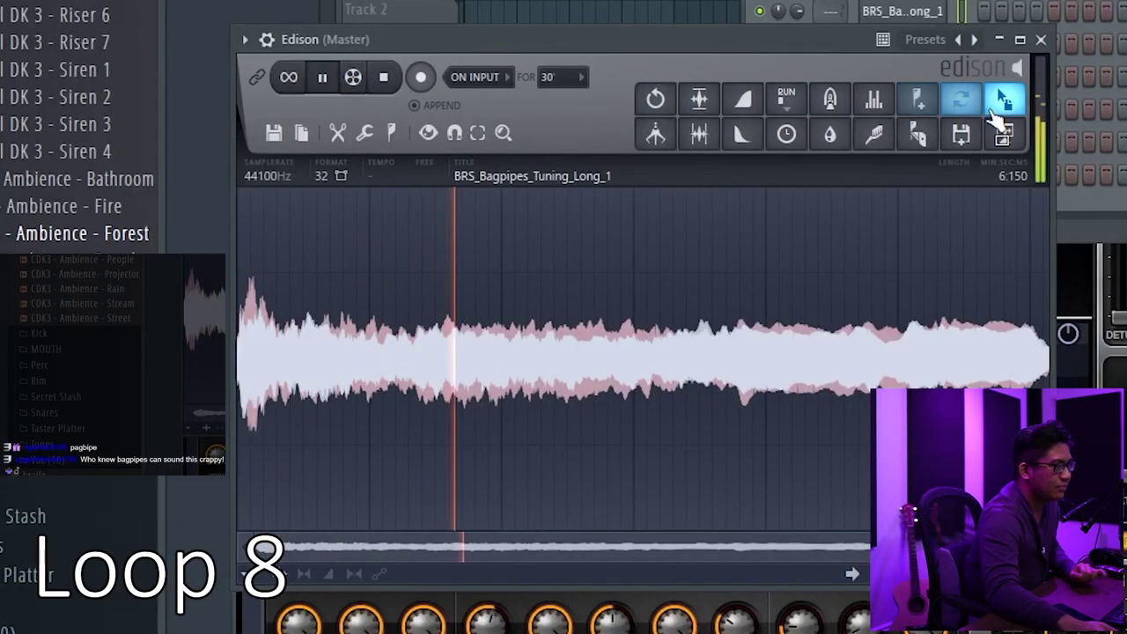
Step: Send the BRS_Bagpipes_Tuning_Long_1 sample from Edison to the channel rack and stop its playback
drag(998, 109, 931, 46)
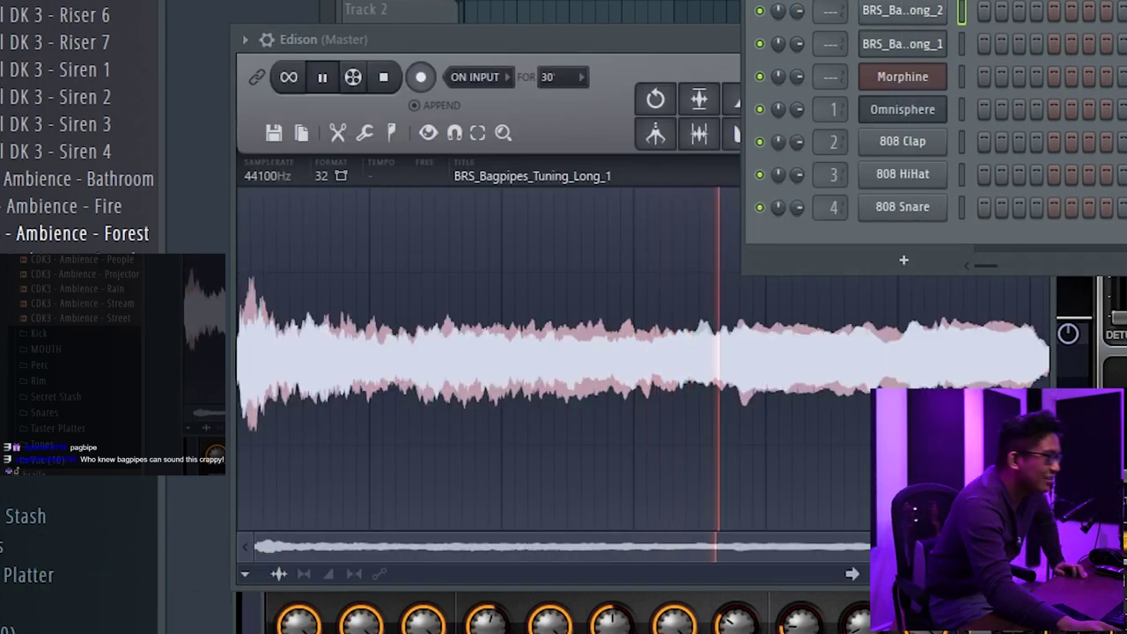
click(386, 78)
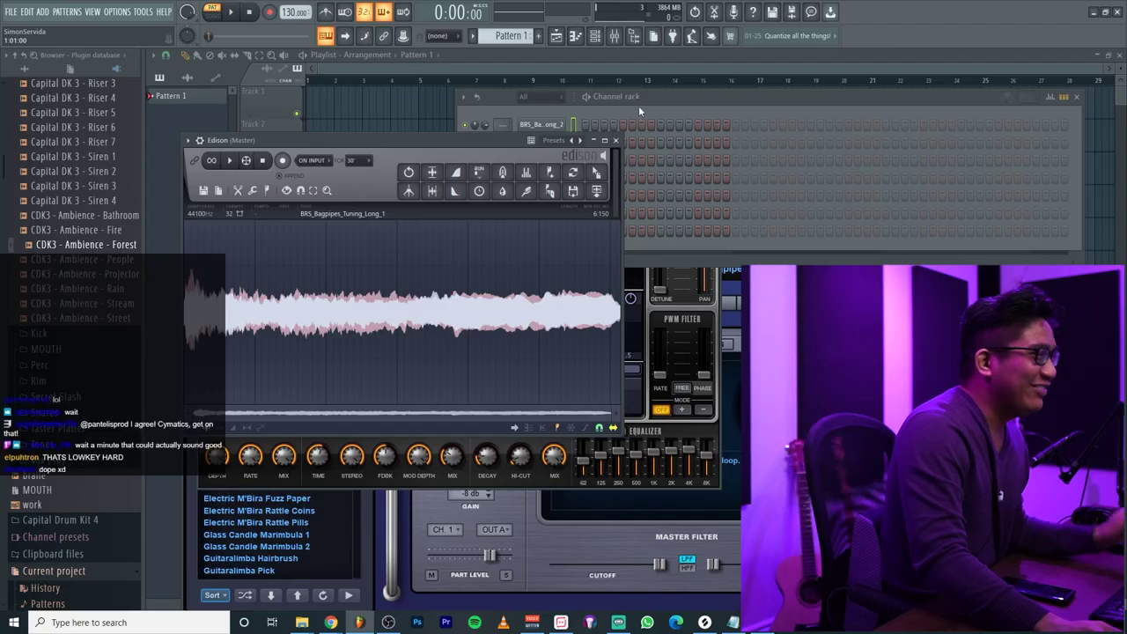
click(598, 107)
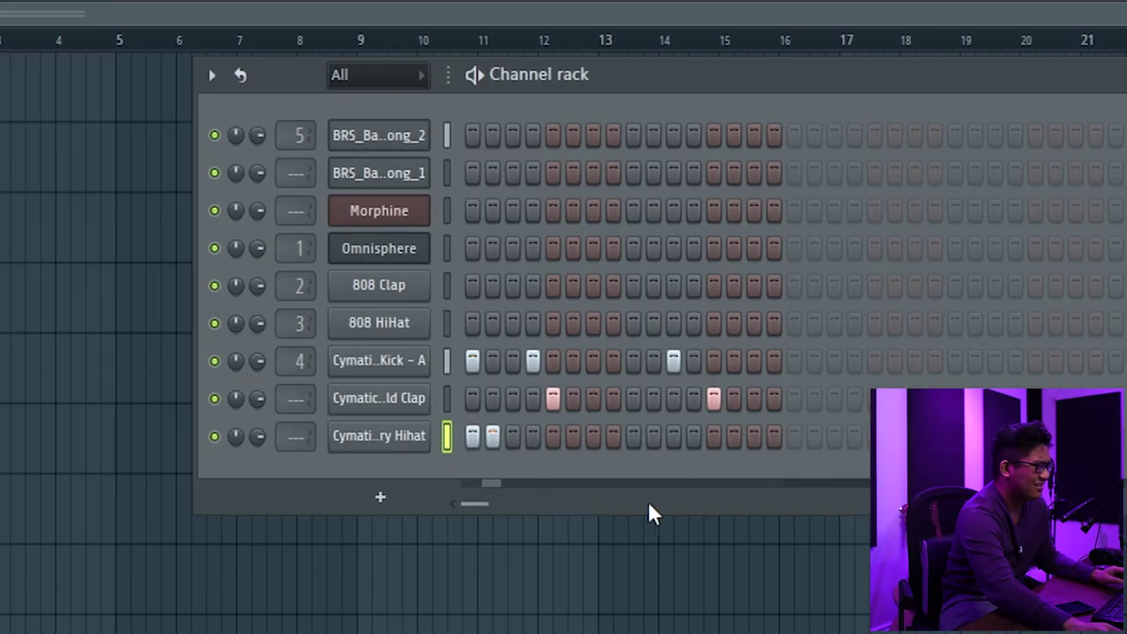
Step: Add Cymatics hi-hat hits on steps 7, 9, 10 and 11 of the drum pattern
click(591, 435)
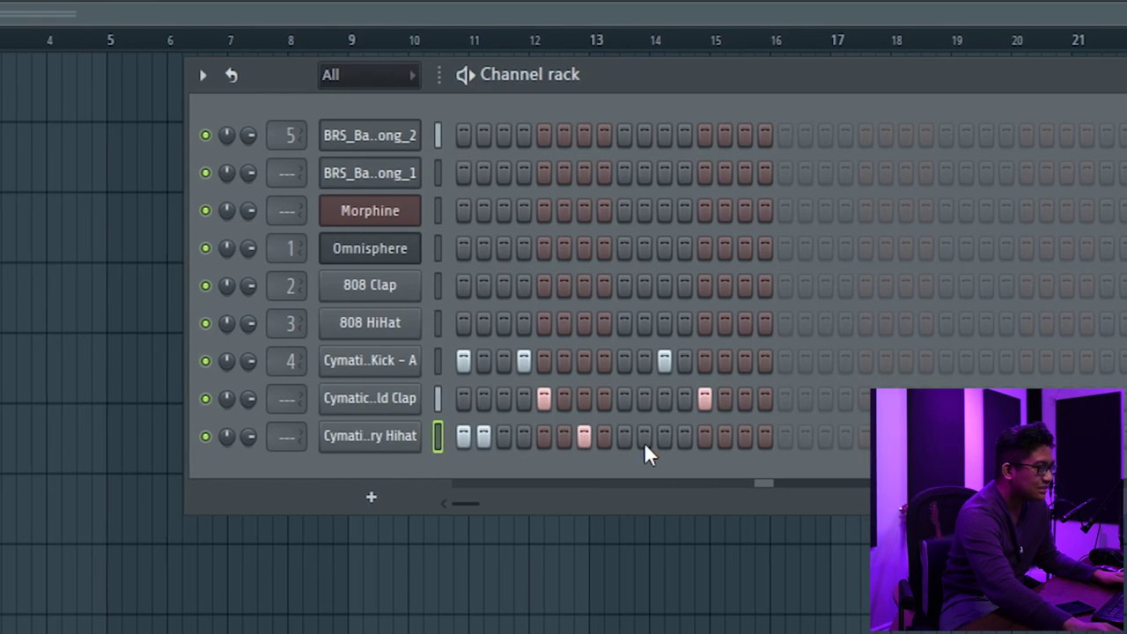
click(631, 435)
click(652, 435)
click(662, 437)
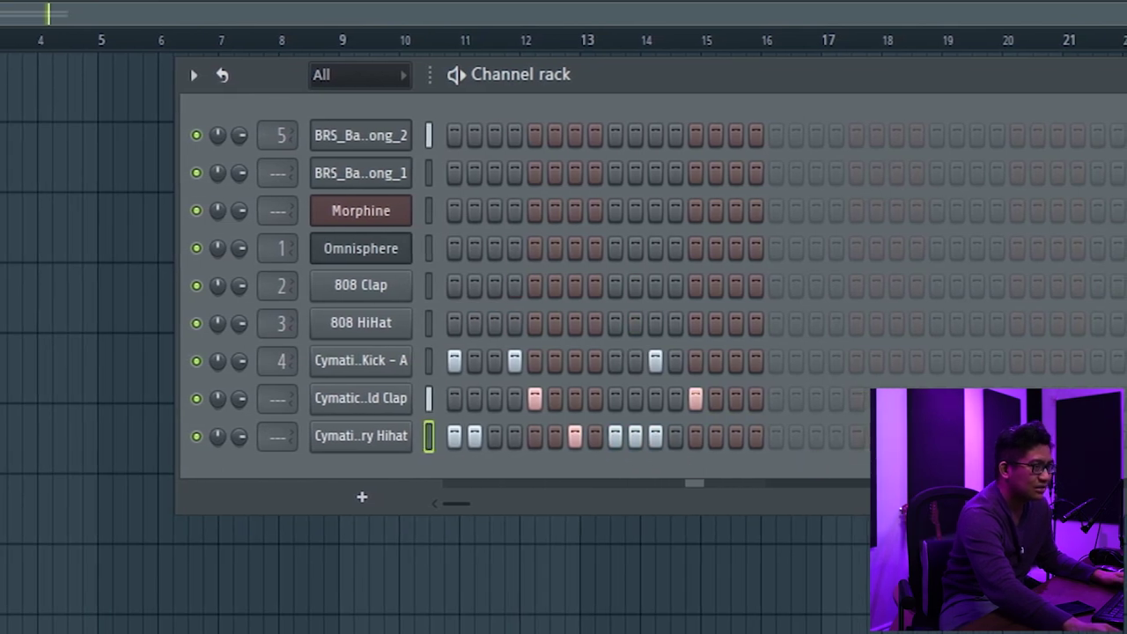
key(g)
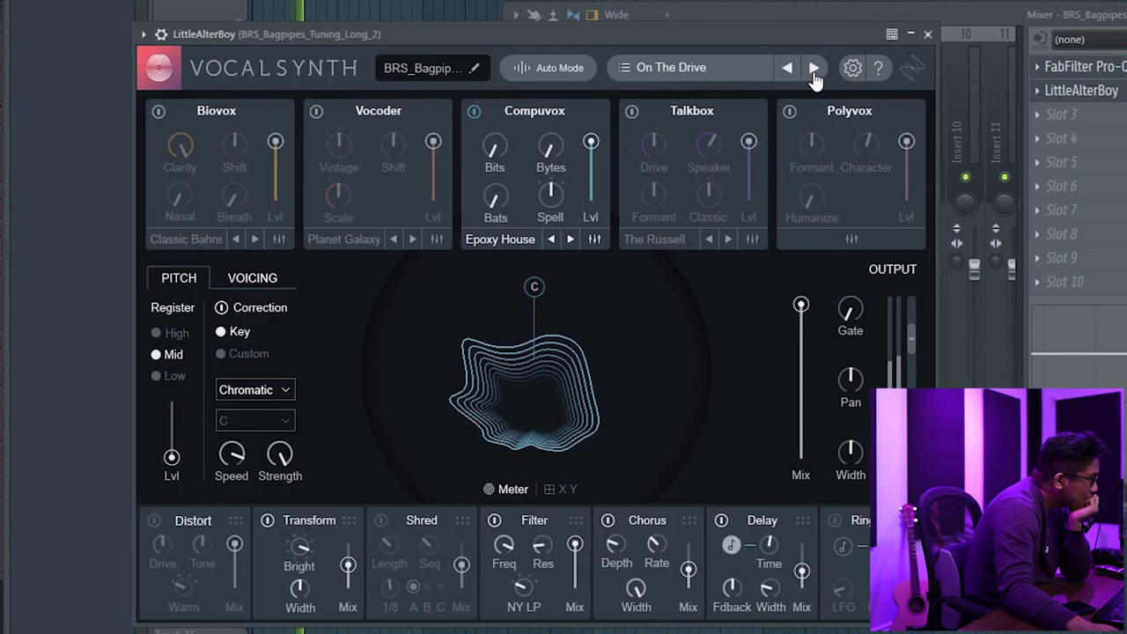
Step: Advance the VocalSynth preset on the bagpipe track past On The Drive and Planetary Galaga
click(811, 69)
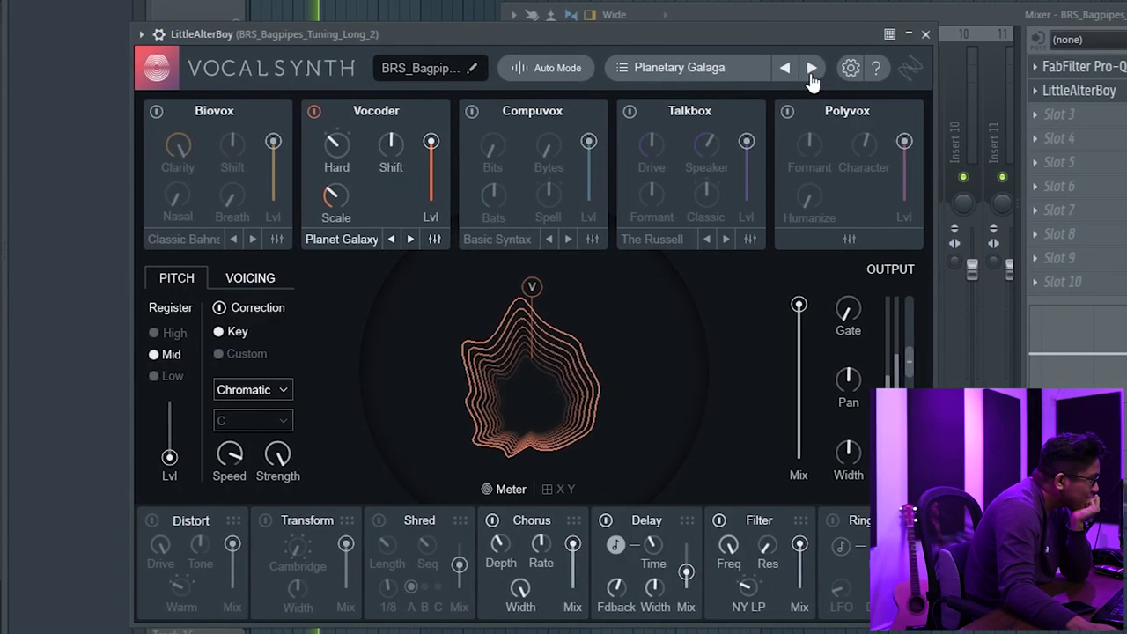
click(810, 70)
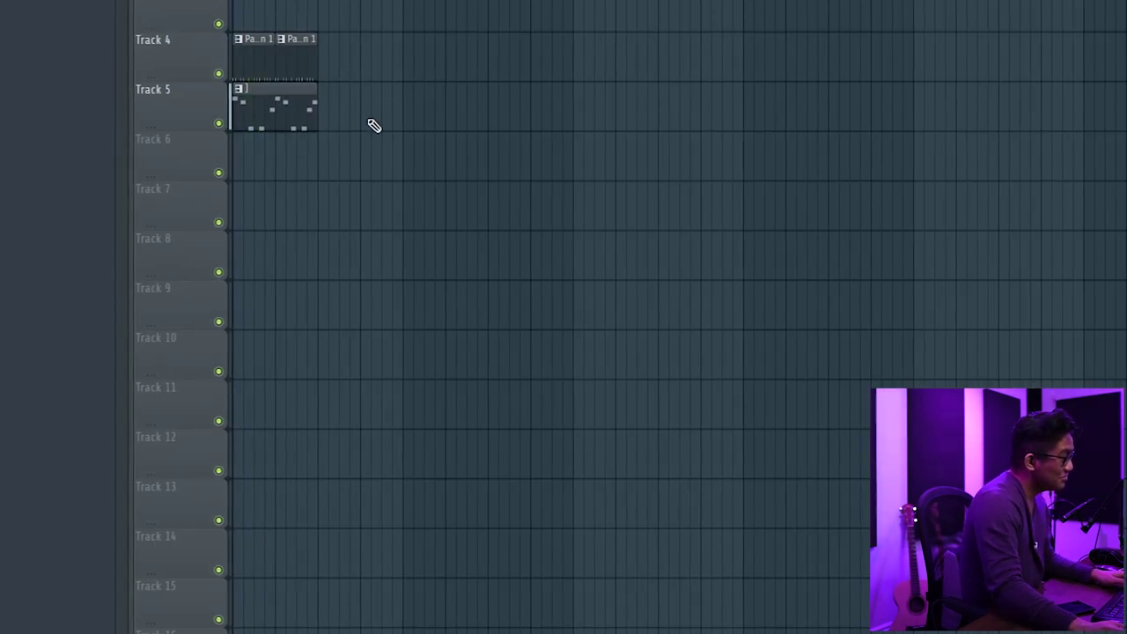
Step: Move the last E6 note one grid step earlier and lengthen the five melody notes before it
scroll(375, 126, up, 3)
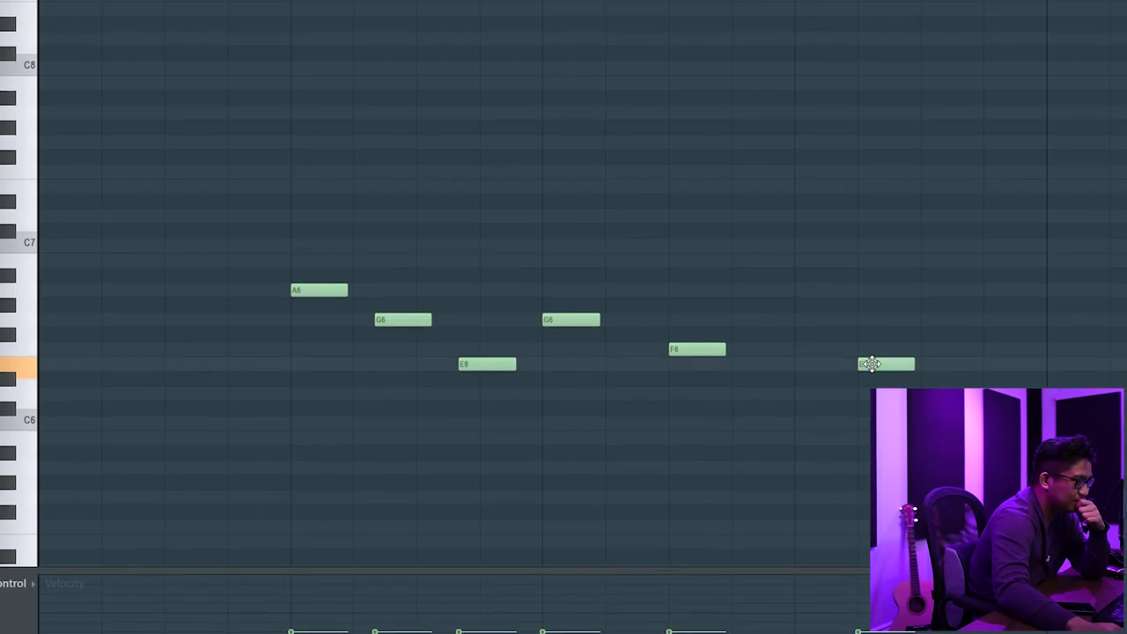
drag(766, 440, 360, 286)
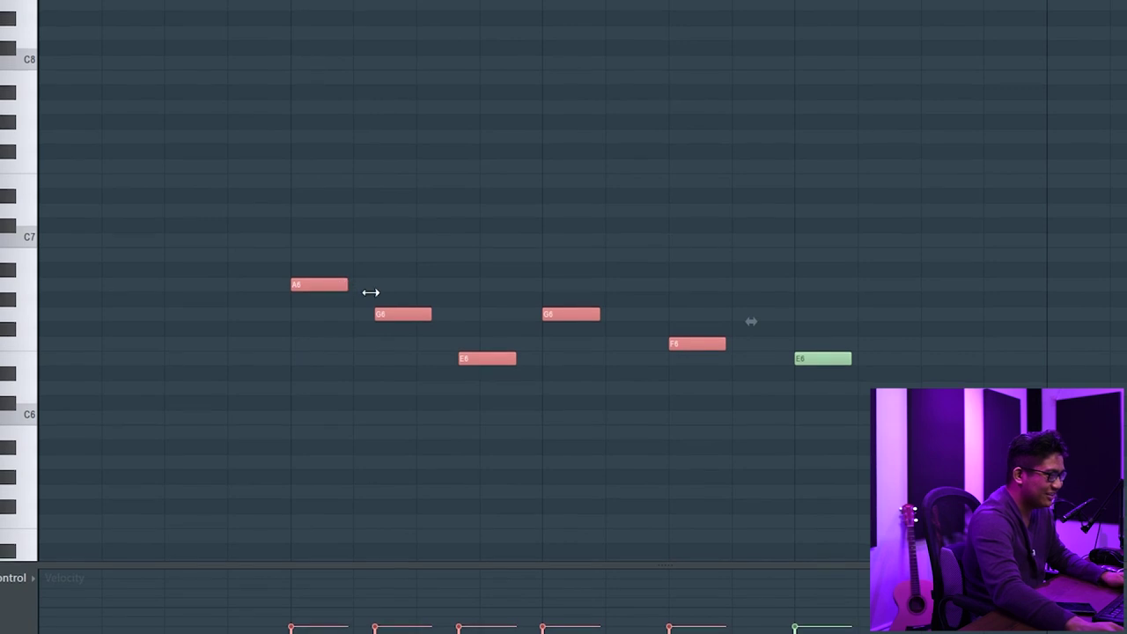
click(646, 393)
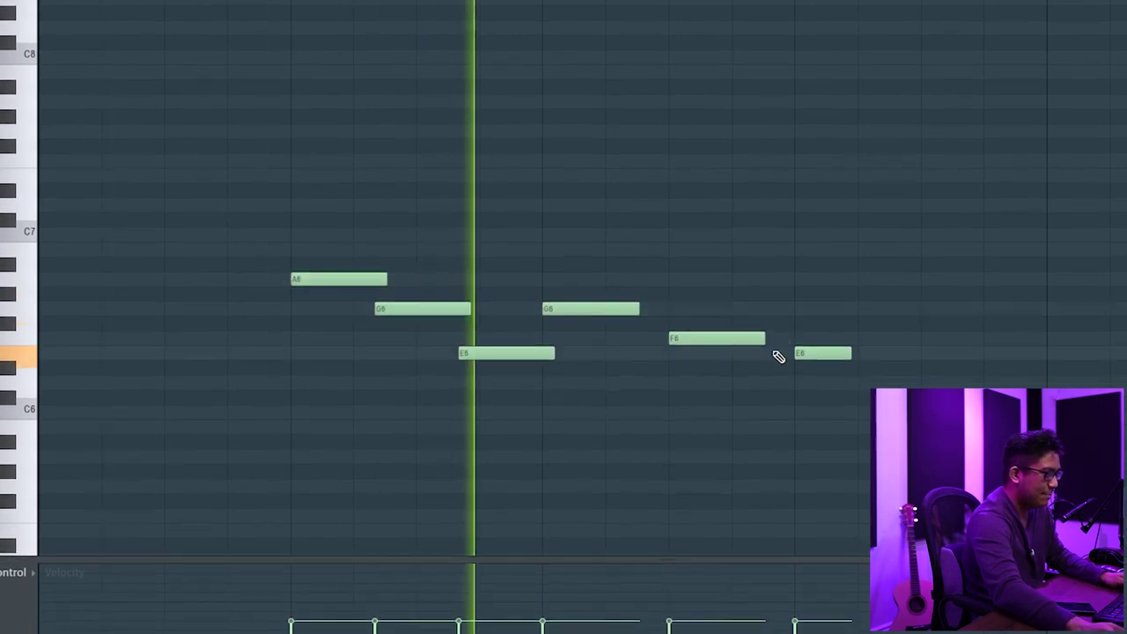
Step: Lengthen the F6 melody note so that it overlaps the start of the last E6 note
drag(764, 339, 811, 334)
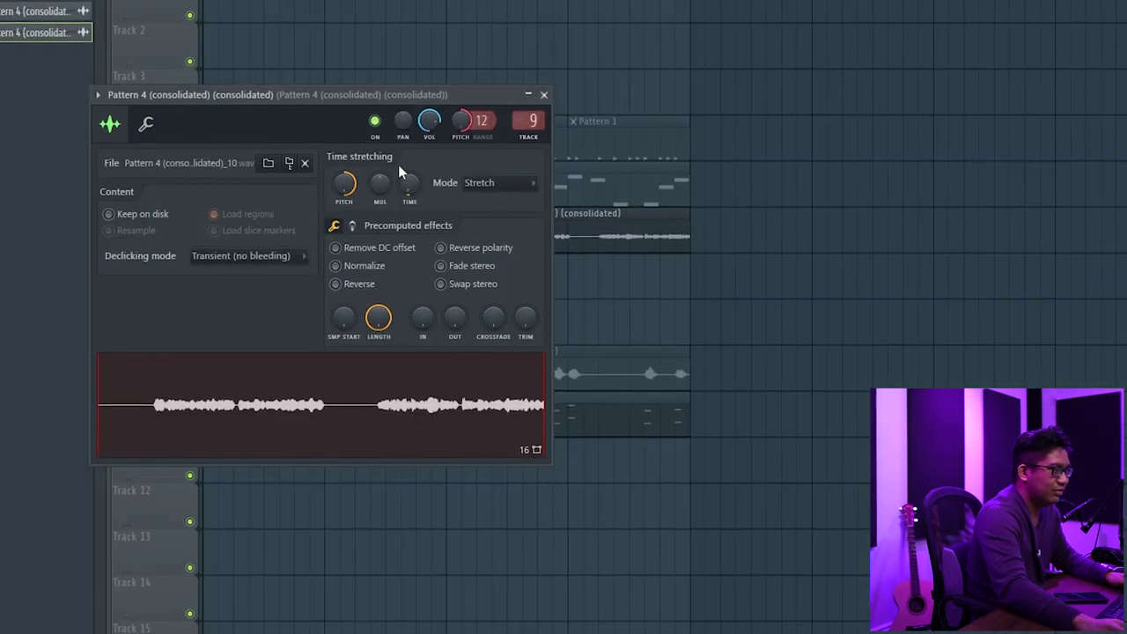
Step: Play the bagpipe arrangement and open FabFilter Pro-Q 3 on the Pattern 4 consolidated mixer track 9
key(space)
key(F9)
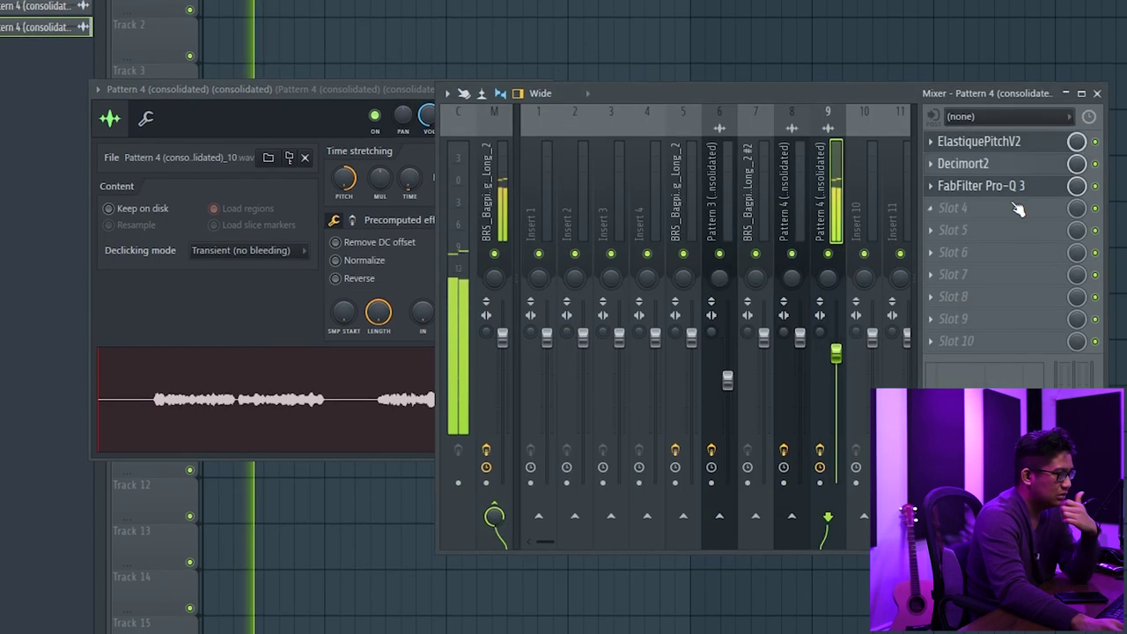
click(973, 178)
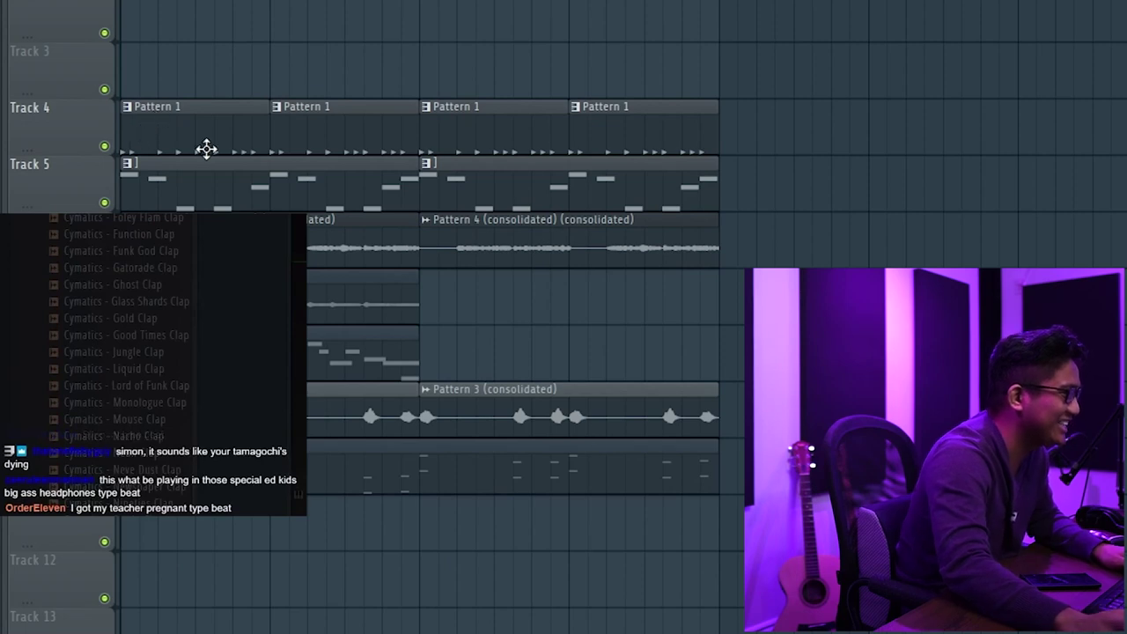
Step: Shorten the brief G3 note in the ANA2 part of Pattern 6 and select the C4 and D4 notes at its end
scroll(205, 148, up, 2)
scroll(564, 238, left, 1)
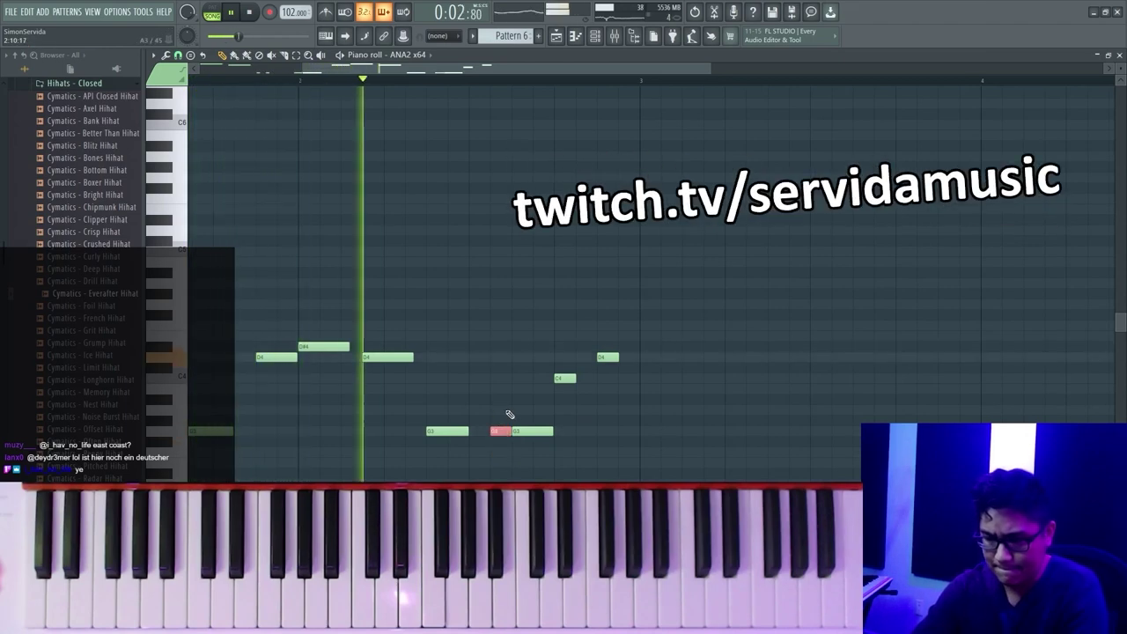
scroll(509, 400, up, 2)
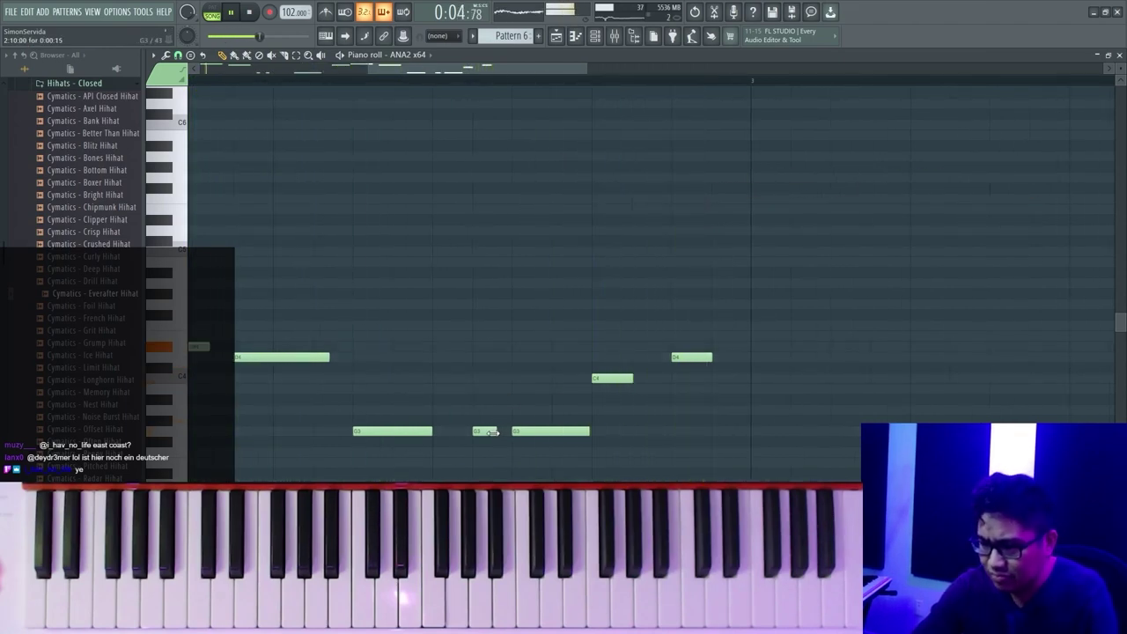
drag(689, 426, 601, 322)
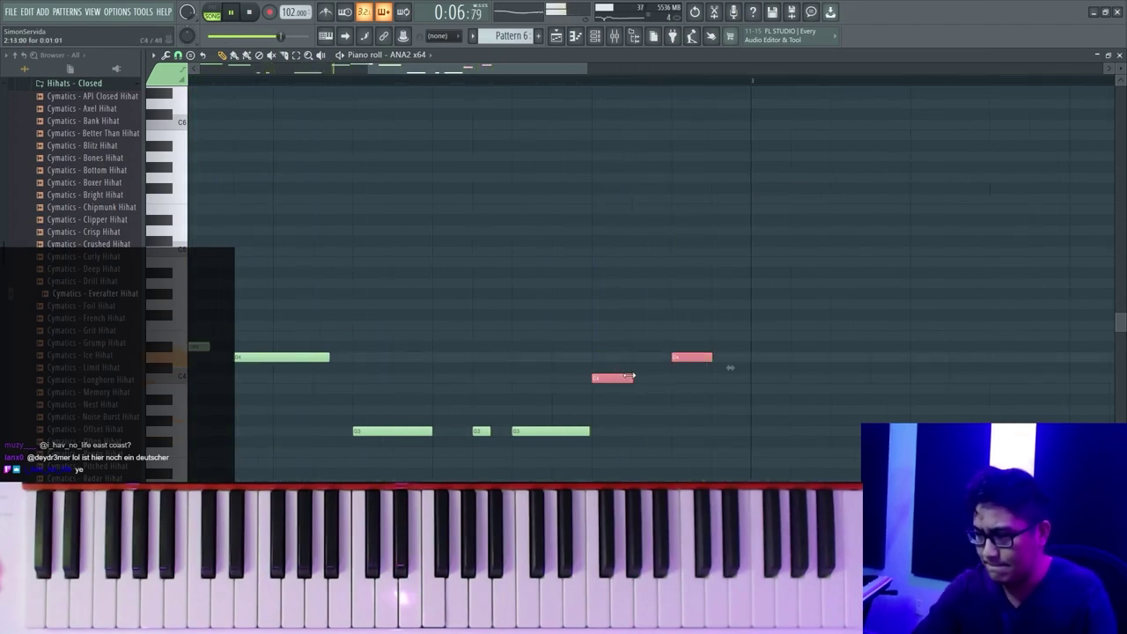
scroll(582, 348, down, 3)
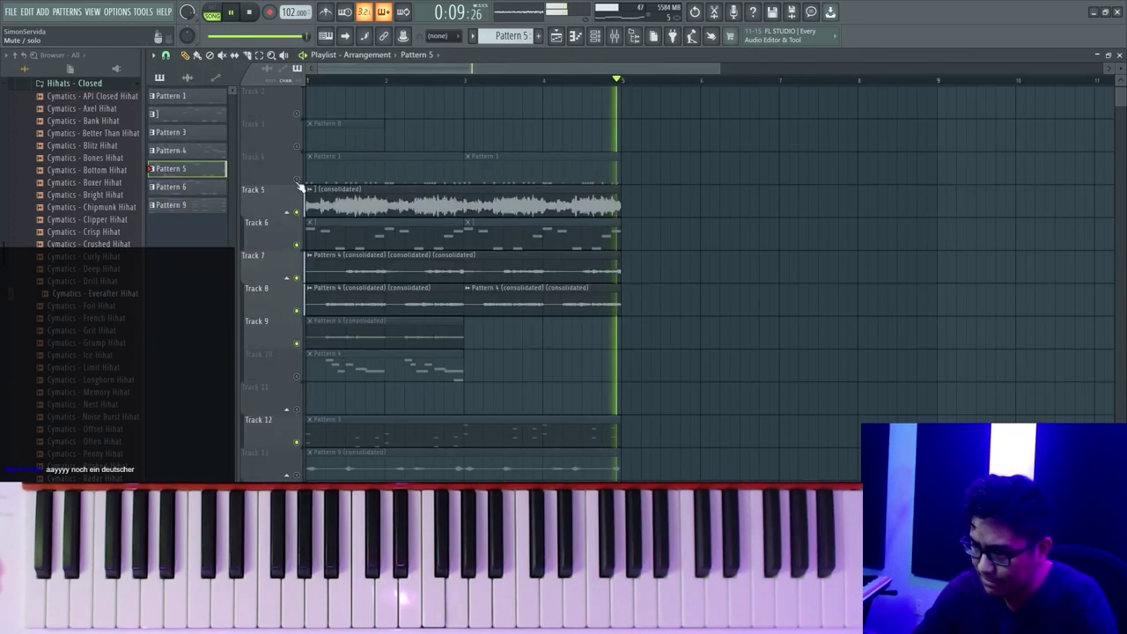
Step: Unmute playlist tracks 4 and 13
click(298, 181)
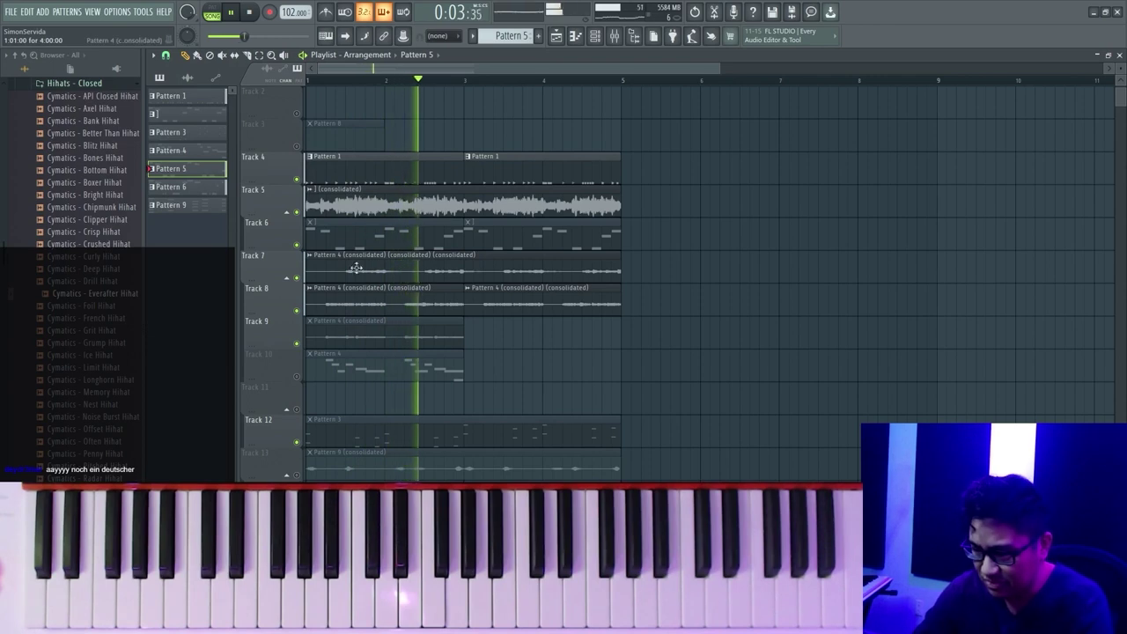
click(298, 476)
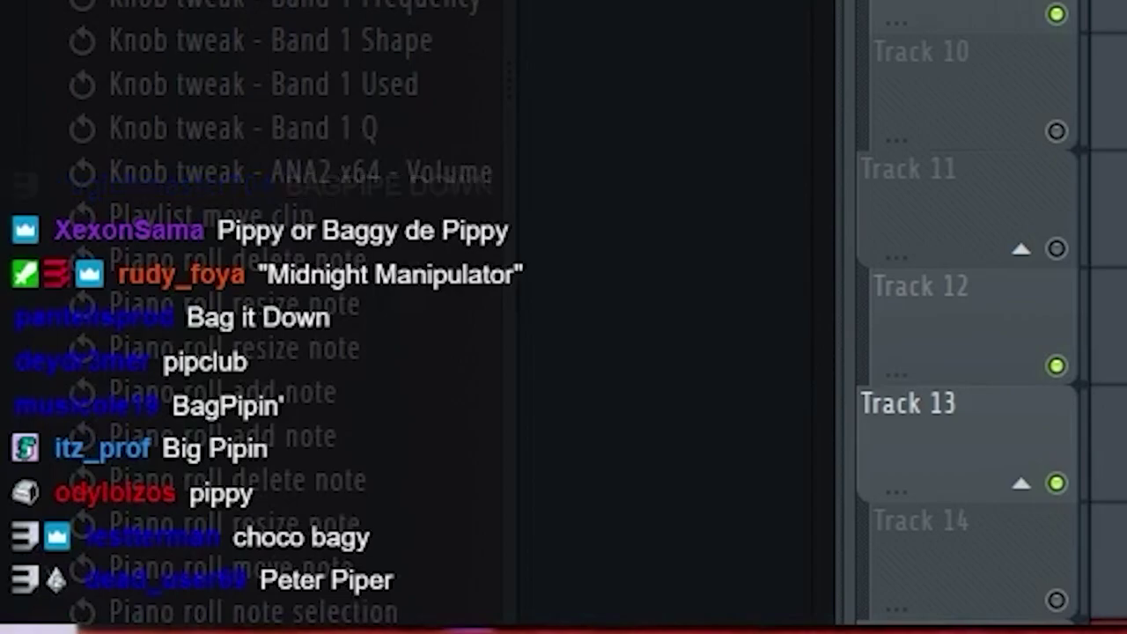
key(F5)
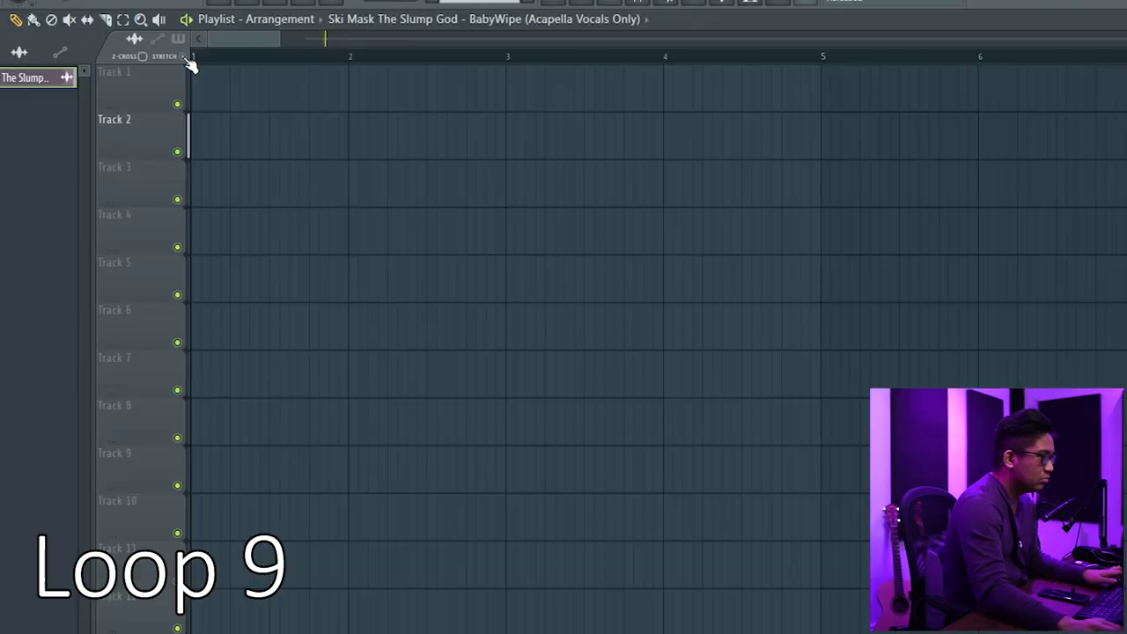
Step: Position the Ski Mask The Slump God BabyWipe acapella clip on Track 2 of the playlist
scroll(189, 63, down, 3)
drag(894, 147, 621, 159)
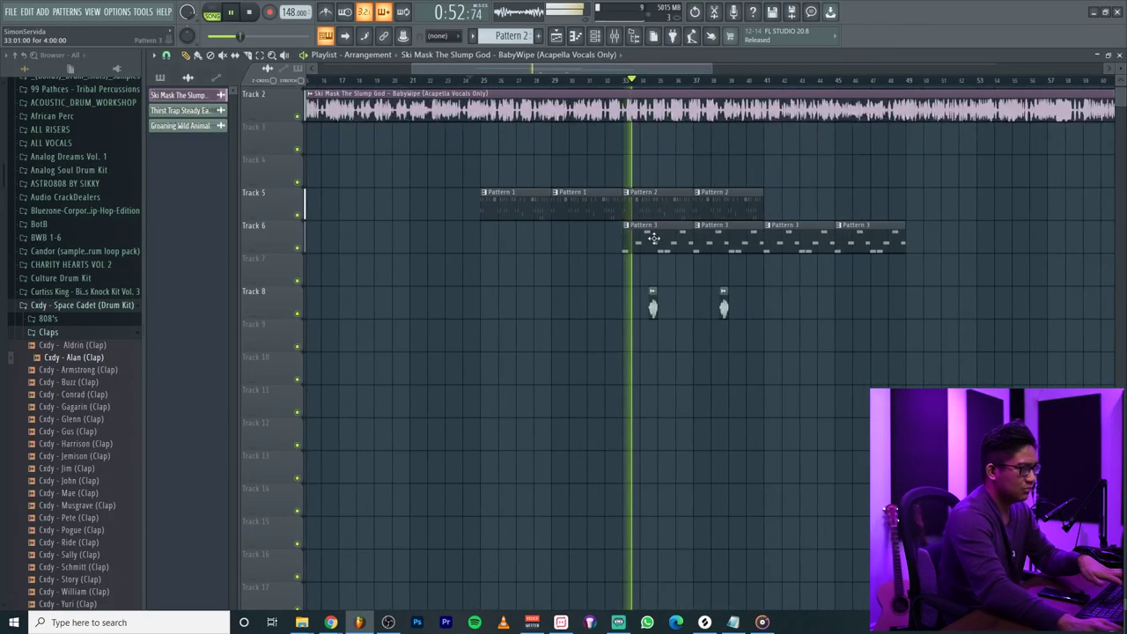
Step: Examine the arrangement around bar 33, the 808 Amped notes in Pattern 4 and the Keyscape notes in Pattern 5
key(F9)
key(F9)
scroll(528, 318, up, 3)
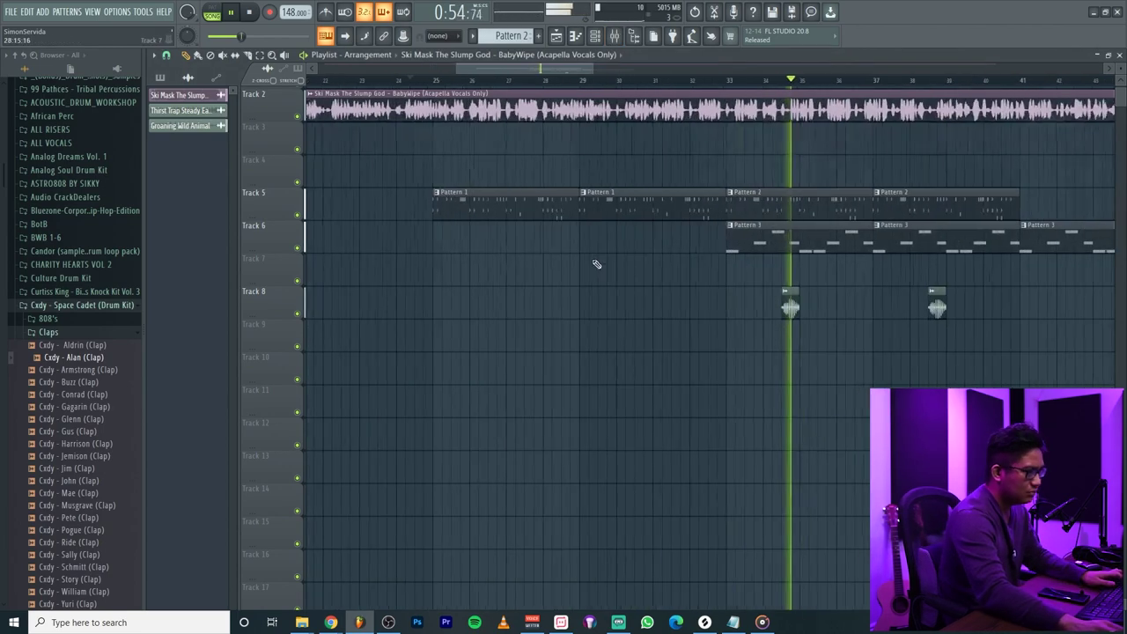
scroll(882, 154, up, 3)
scroll(611, 207, down, 4)
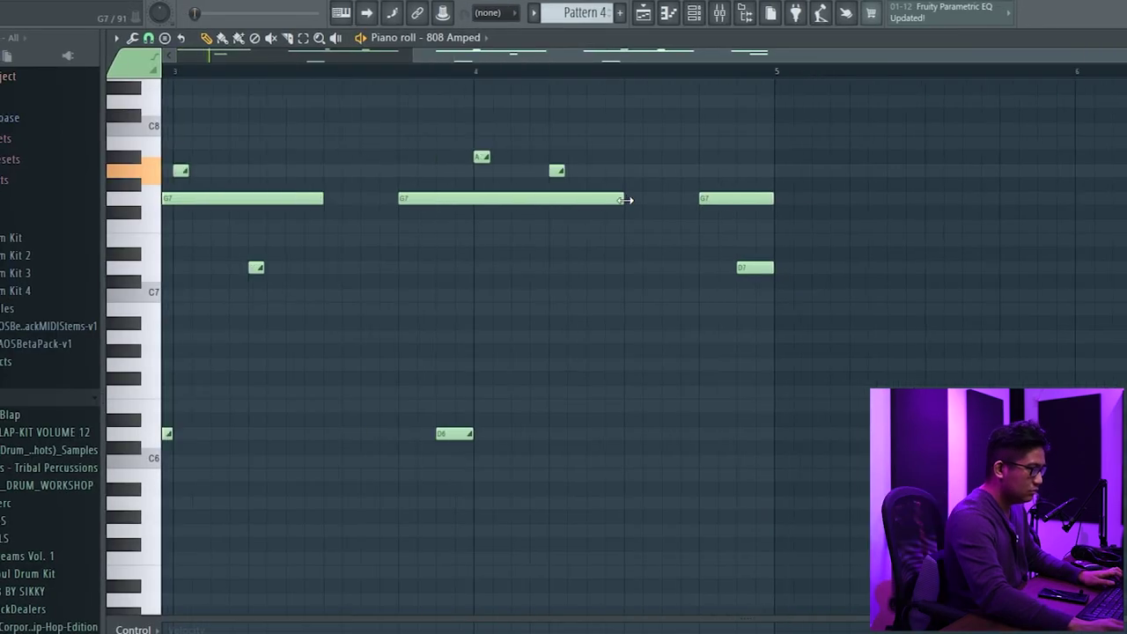
scroll(617, 185, down, 2)
scroll(609, 165, down, 1)
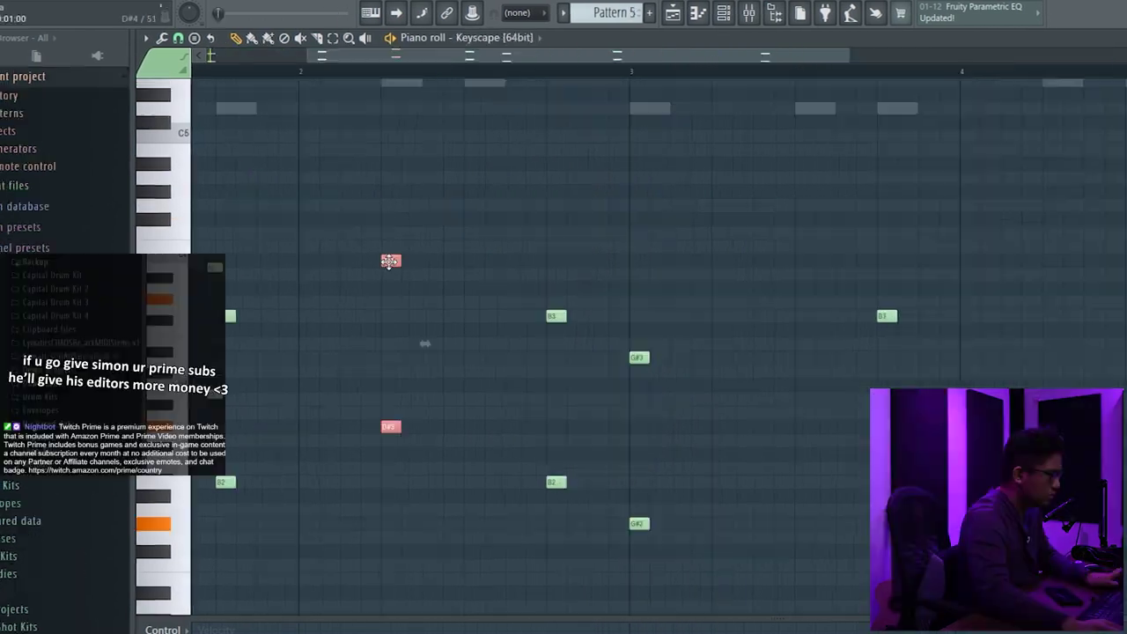
scroll(390, 262, down, 2)
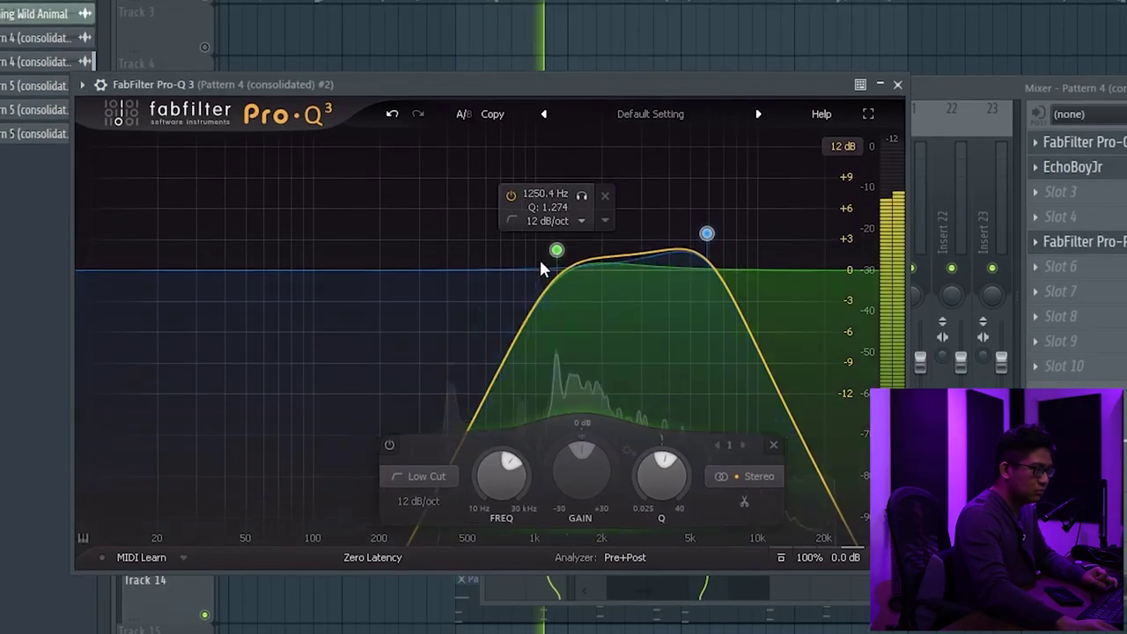
Step: Raise the high-cut point toward 20 kHz in FabFilter Pro-Q 3 on the Pattern 4 (consolidated) #2 track
drag(707, 232, 818, 234)
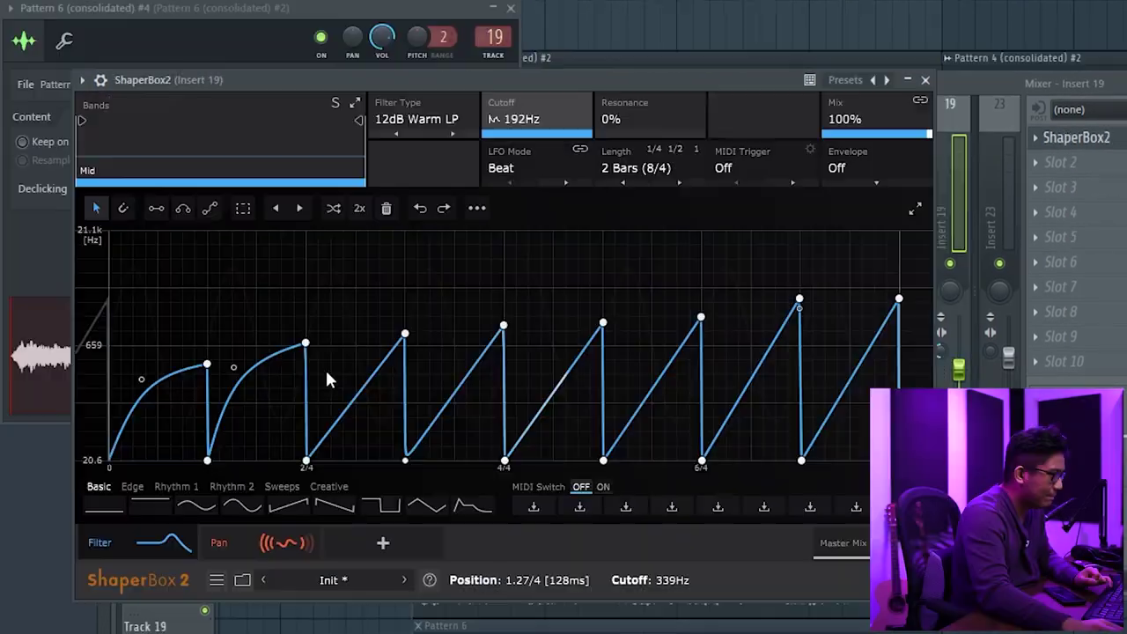
Step: Bend the last five rising filter-cutoff ramps in ShaperBox2 on Insert 19 upward into curves and return to the mixer
drag(461, 382, 454, 341)
mouse_move(562, 378)
mouse_down()
mouse_move(558, 351)
mouse_move(534, 348)
mouse_up()
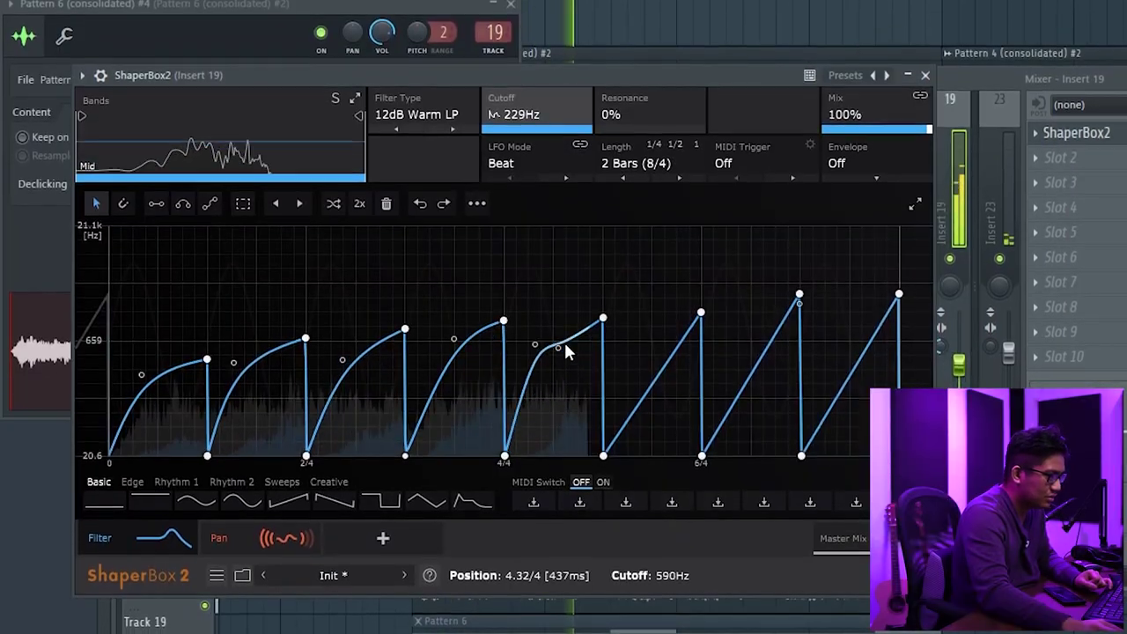
drag(647, 394, 618, 345)
drag(751, 373, 736, 337)
drag(850, 373, 835, 333)
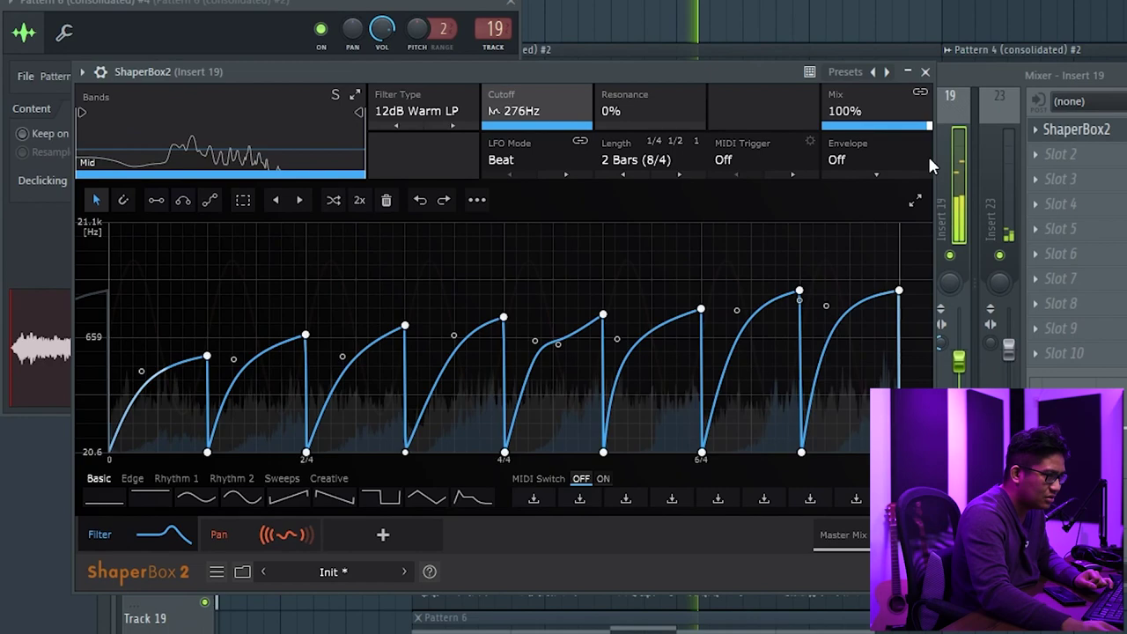
click(988, 65)
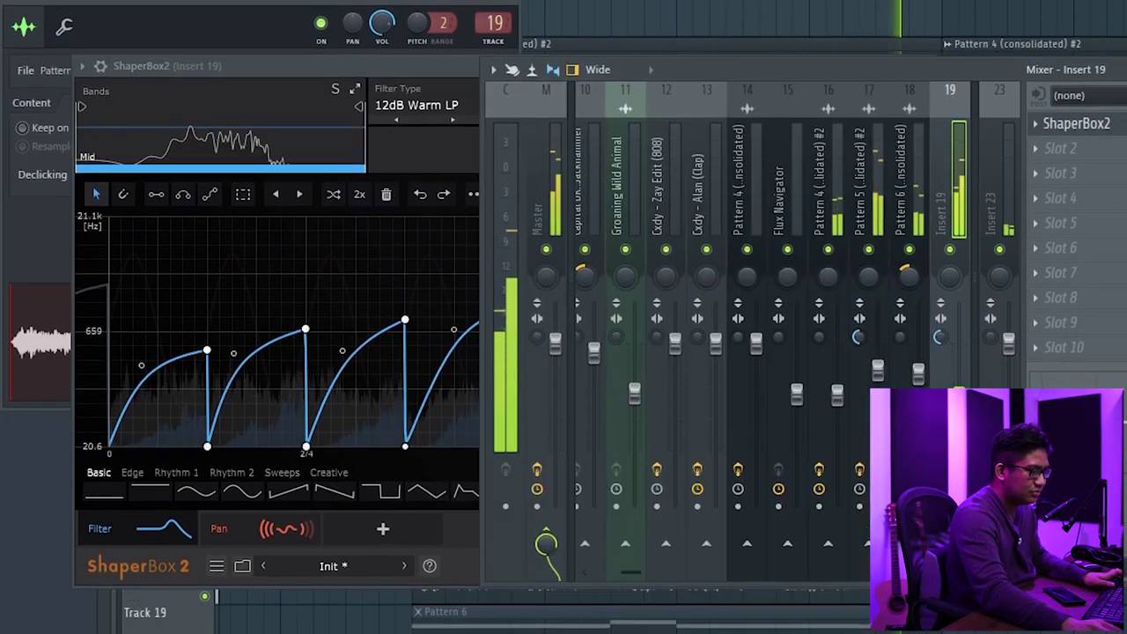
click(765, 601)
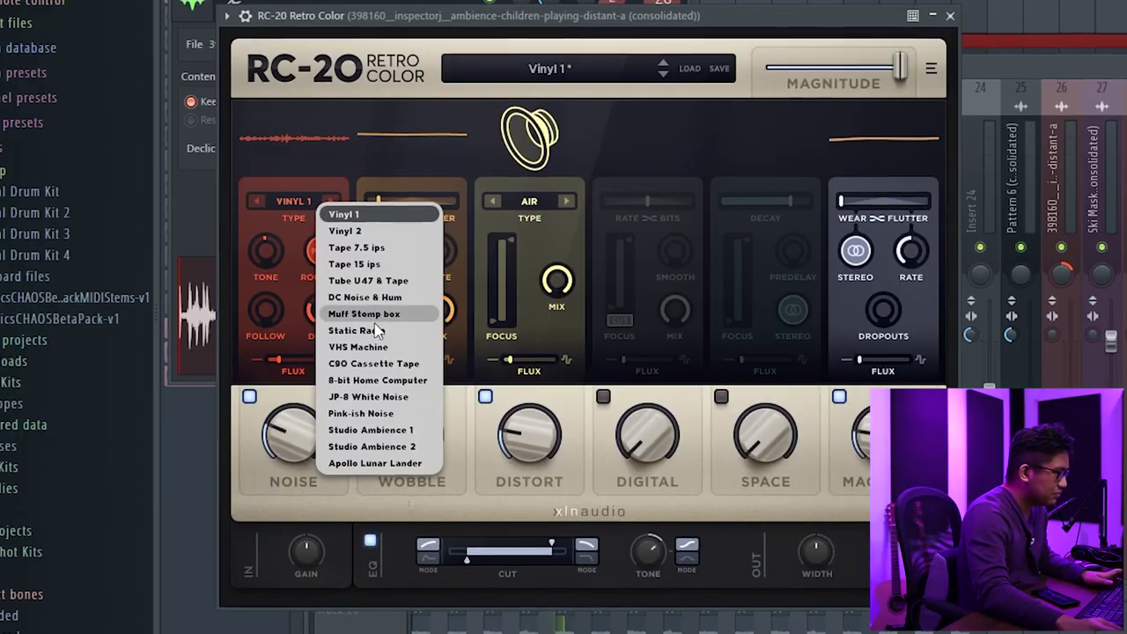
Step: Set the RC-20 noise type to Static Radio, adjusting the noise Follow amount and routing on the children-playing ambience track
click(353, 313)
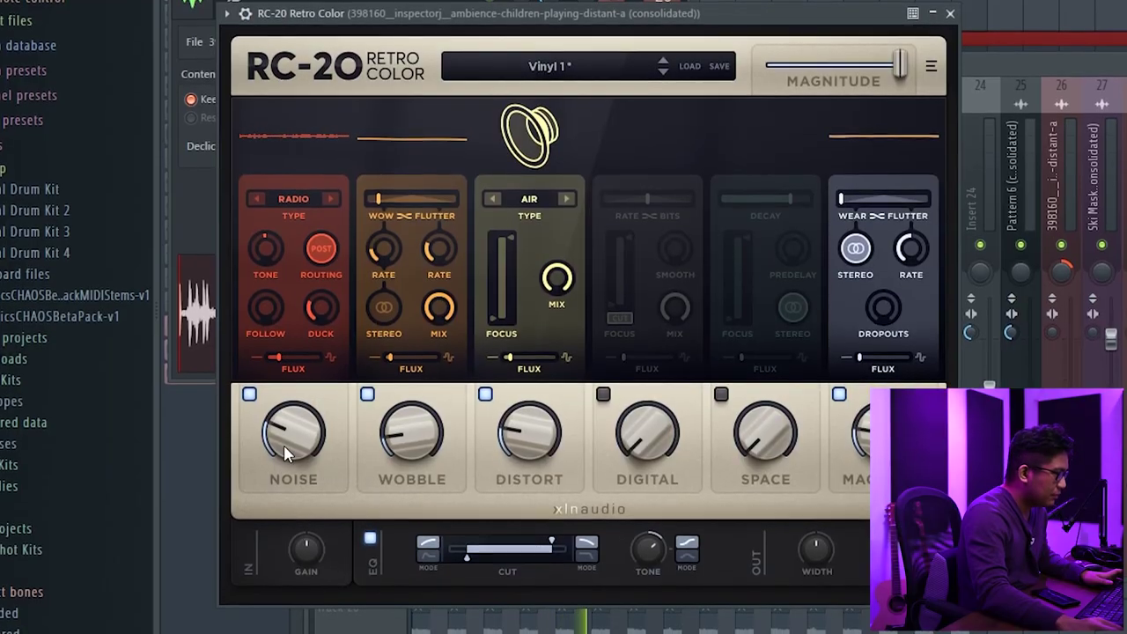
drag(265, 305, 284, 180)
click(321, 243)
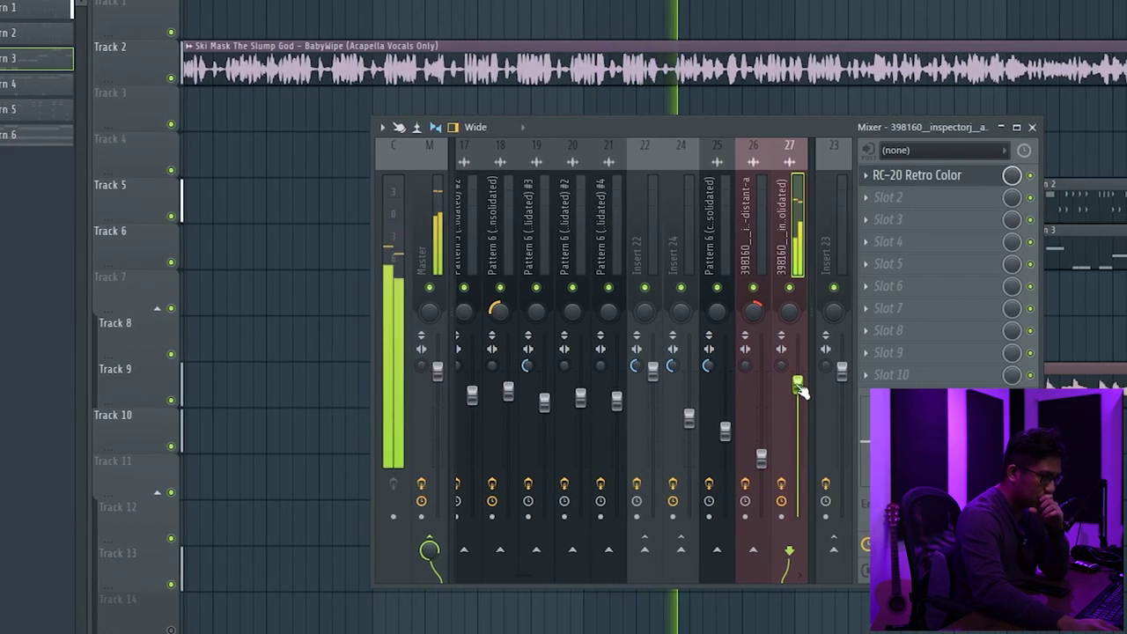
key(F9)
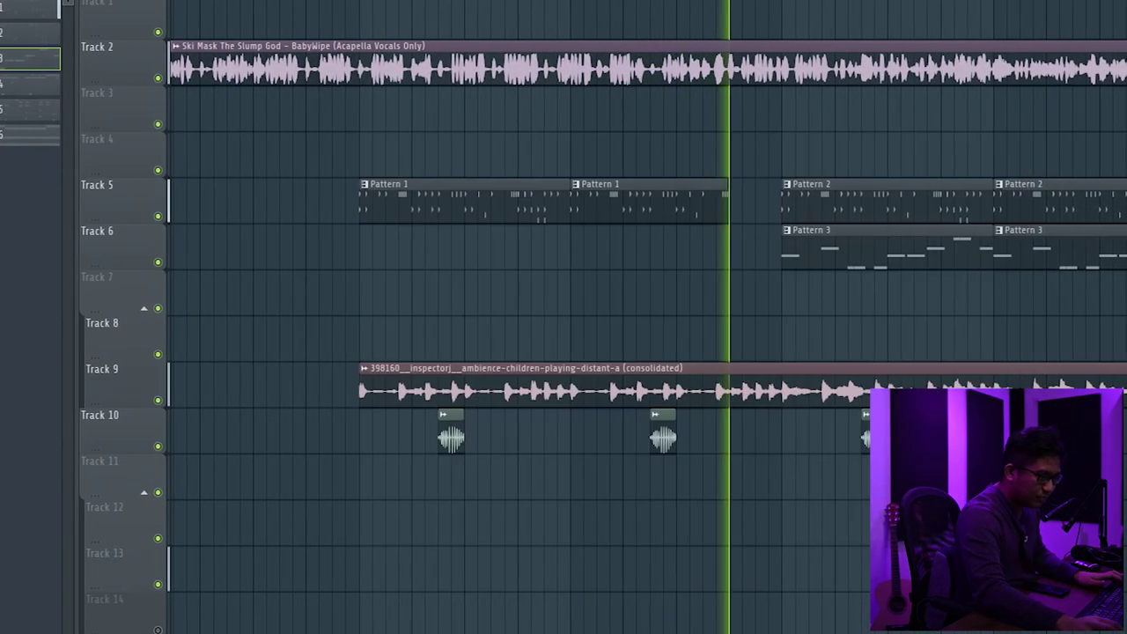
Step: Split the children-playing ambience clip on Track 9 where Pattern 2 starts and add a repeat after its end
scroll(733, 393, down, 4)
scroll(601, 338, up, 4)
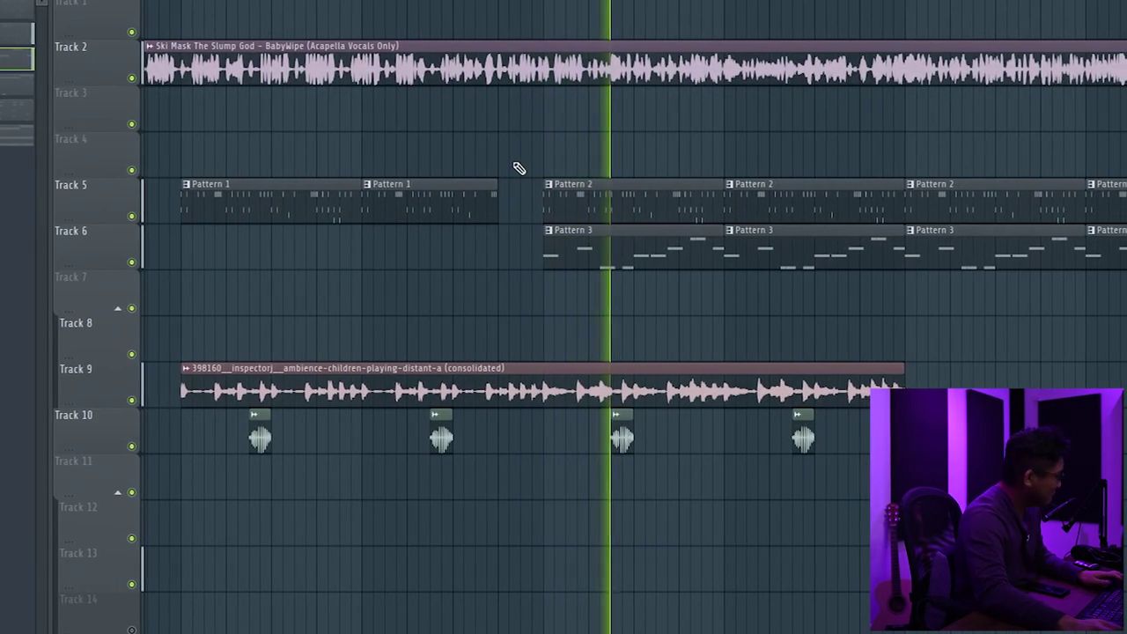
scroll(607, 300, down, 4)
scroll(725, 382, up, 6)
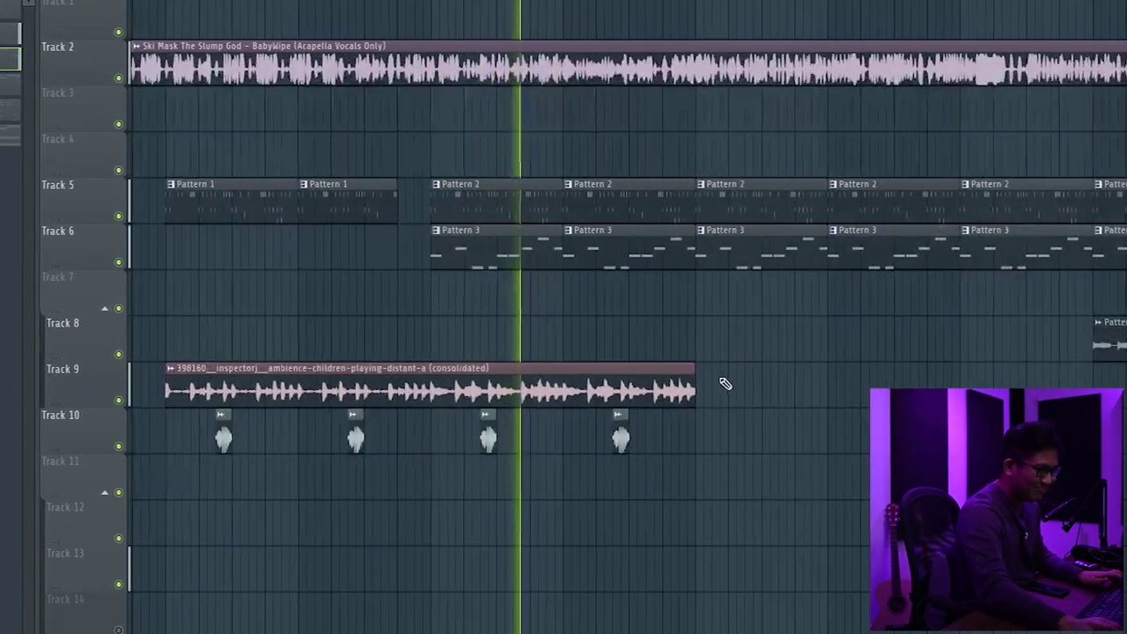
scroll(415, 396, down, 4)
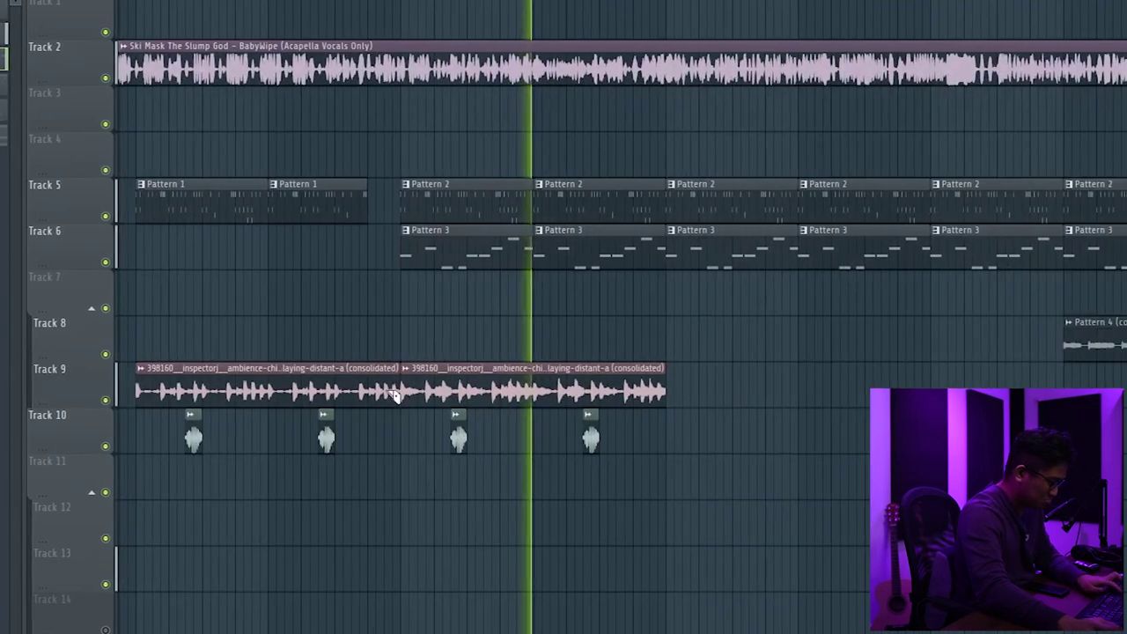
scroll(746, 398, up, 4)
drag(569, 385, 538, 386)
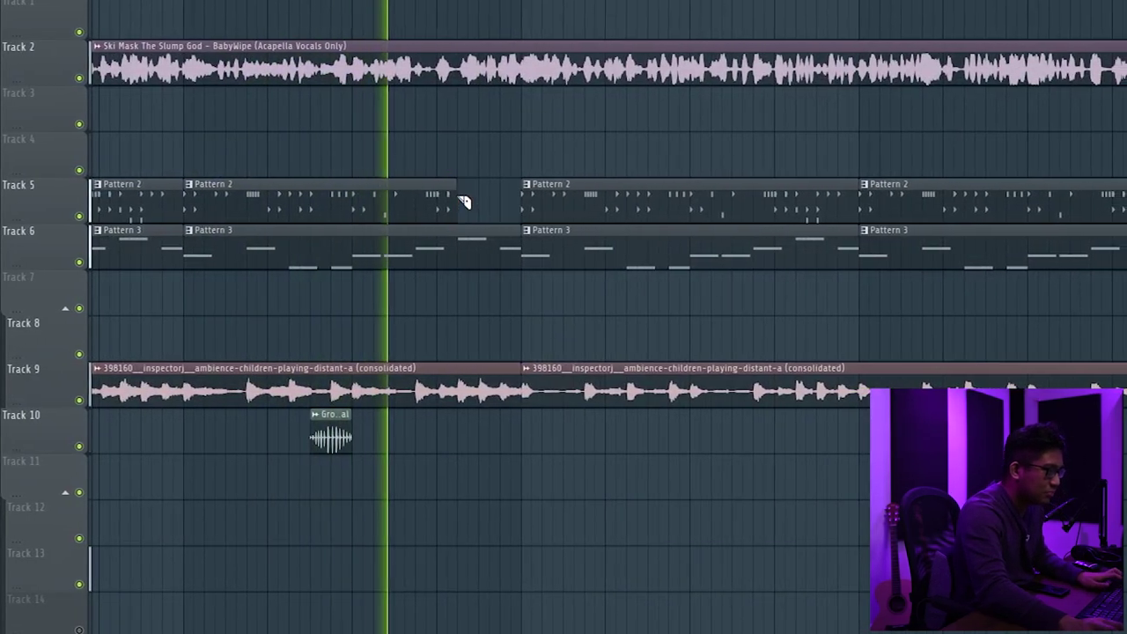
Step: Cut the end off the second ambience clip on Track 9 to match the gap in the Track 5 drums
right_click(454, 402)
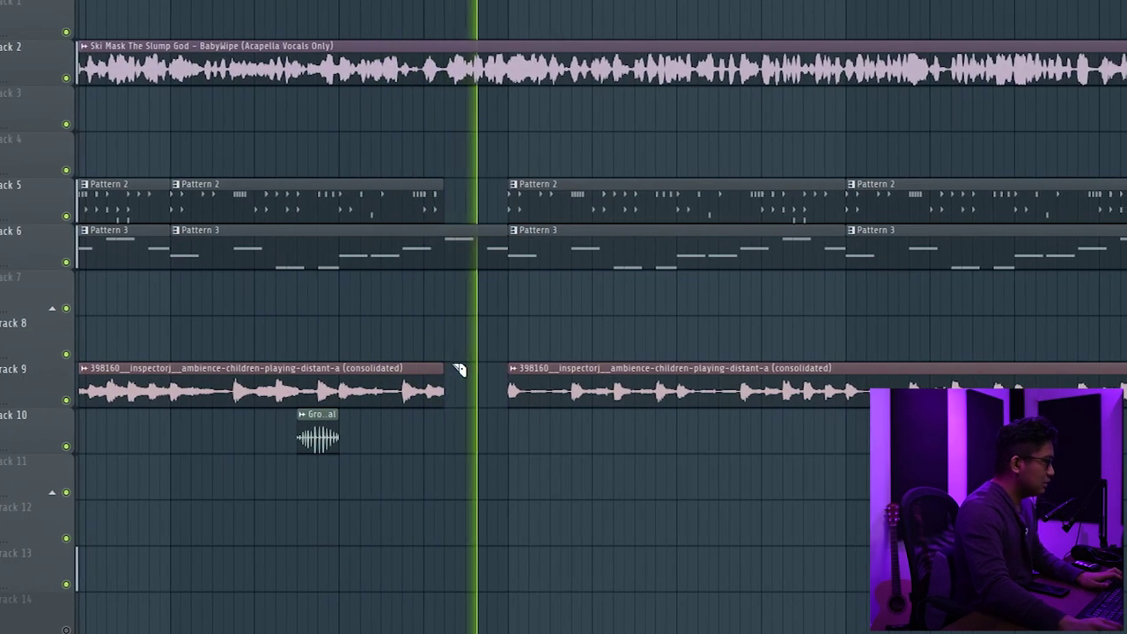
scroll(456, 364, down, 4)
key(p)
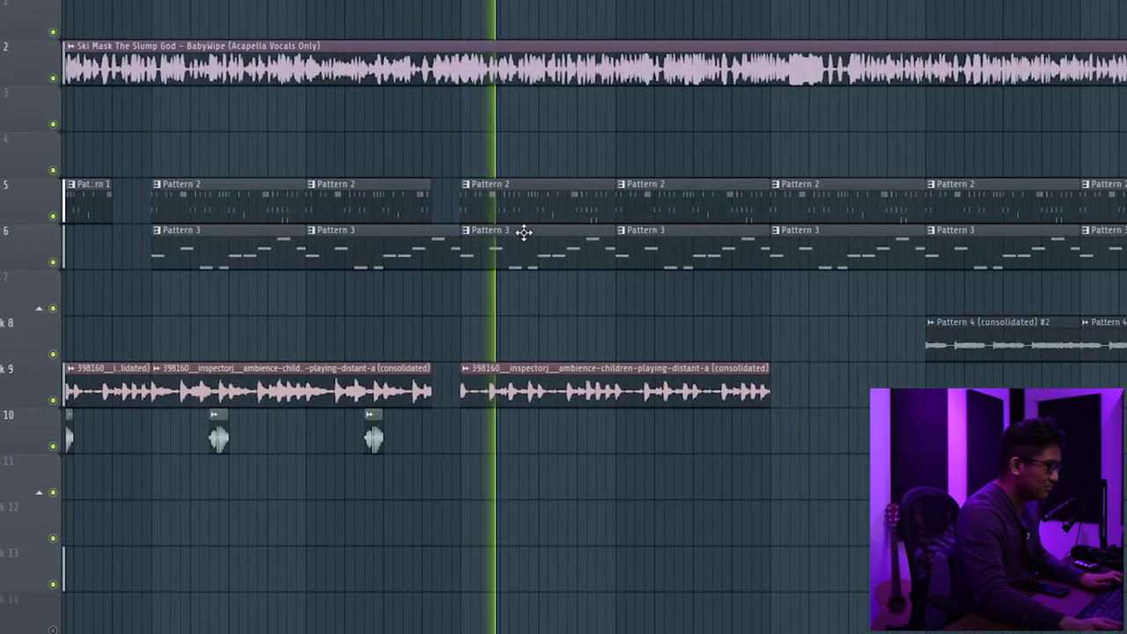
scroll(595, 284, down, 1)
scroll(593, 283, down, 2)
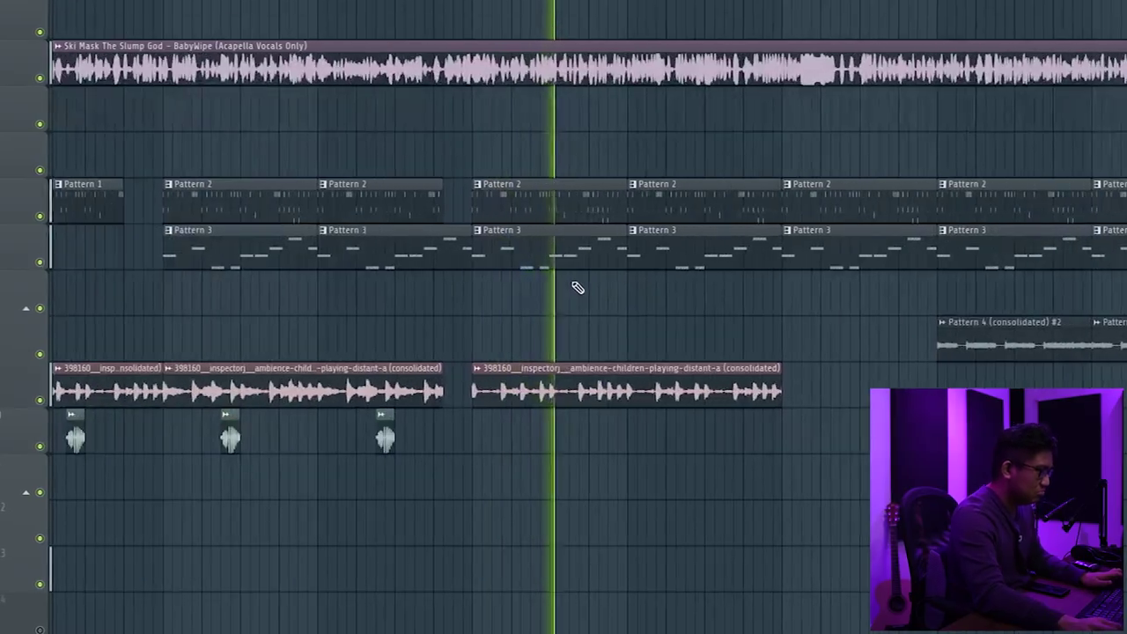
scroll(578, 291, down, 2)
Step: Export the loop as a WAV file named Ska Misk The Glump Sod F Minor 148 BPM followed by the artist handle
key(ctrl+r)
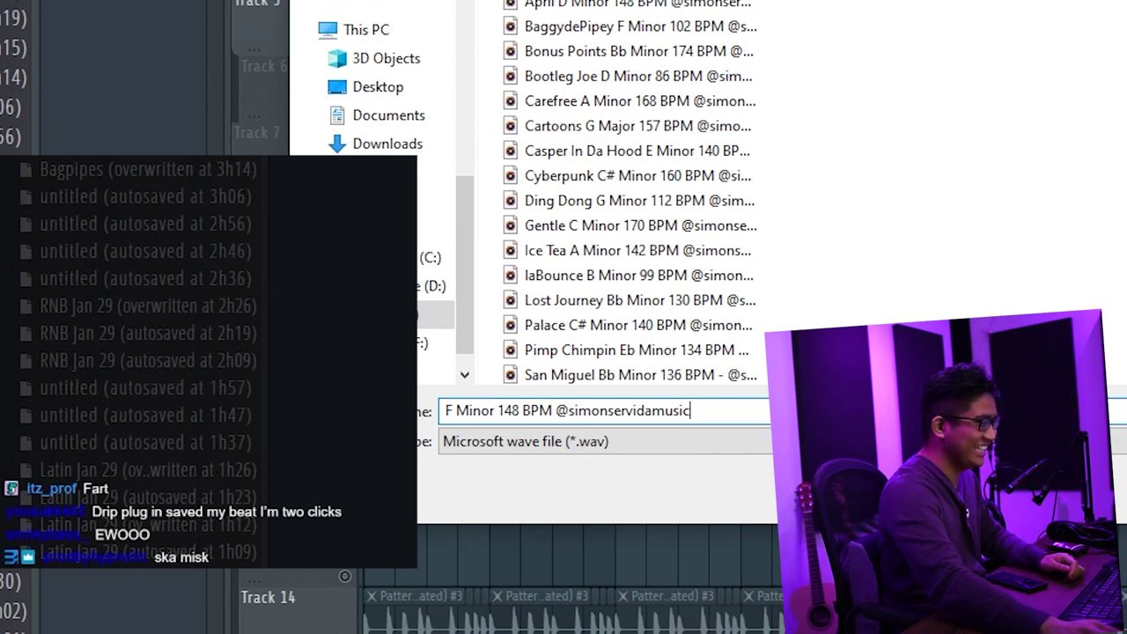
text(S)
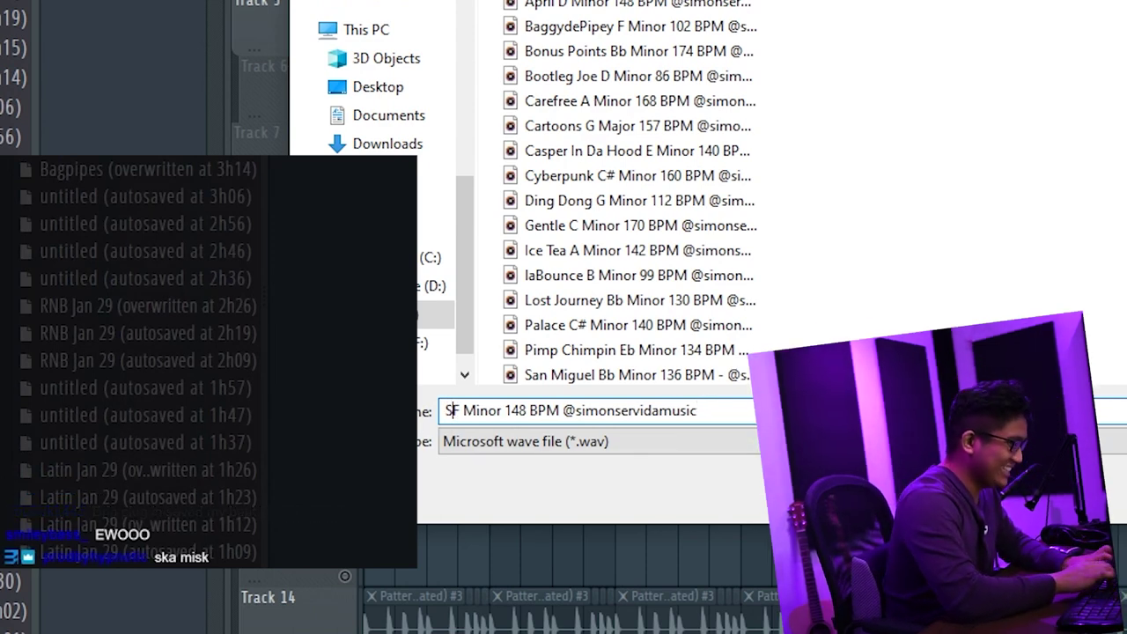
text(ka Misk The Gl)
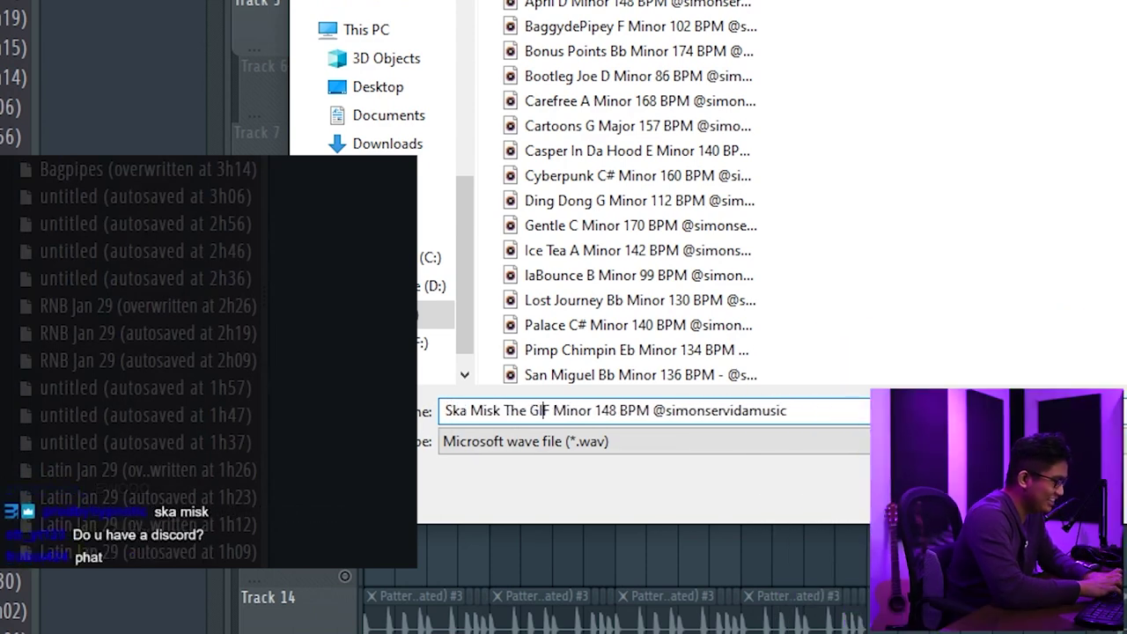
text(ump Sod)
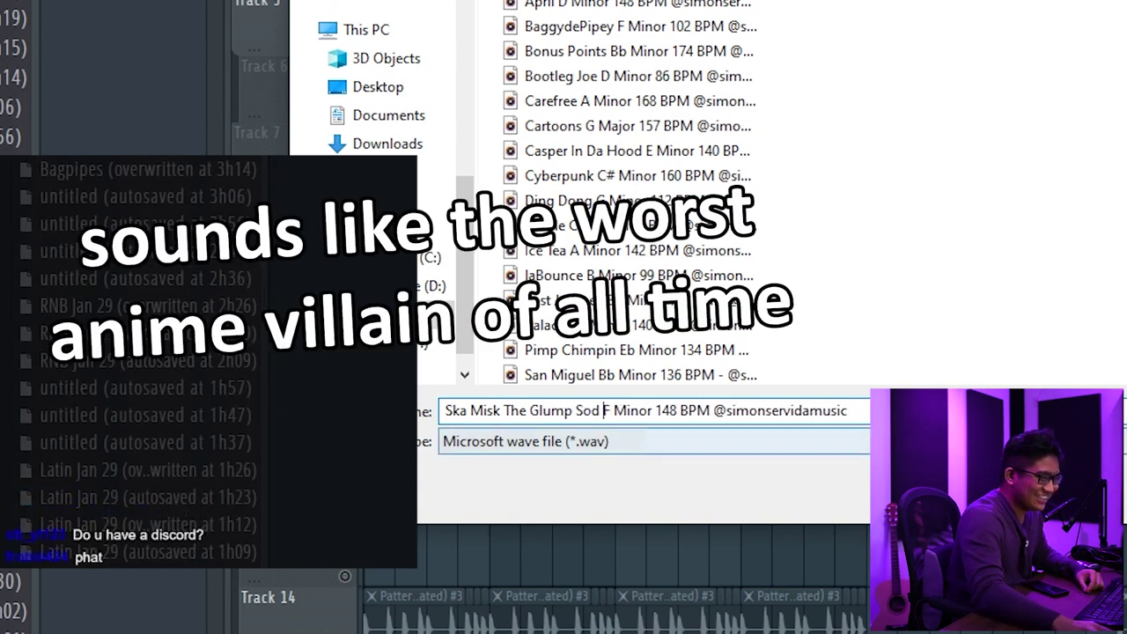
key(Return)
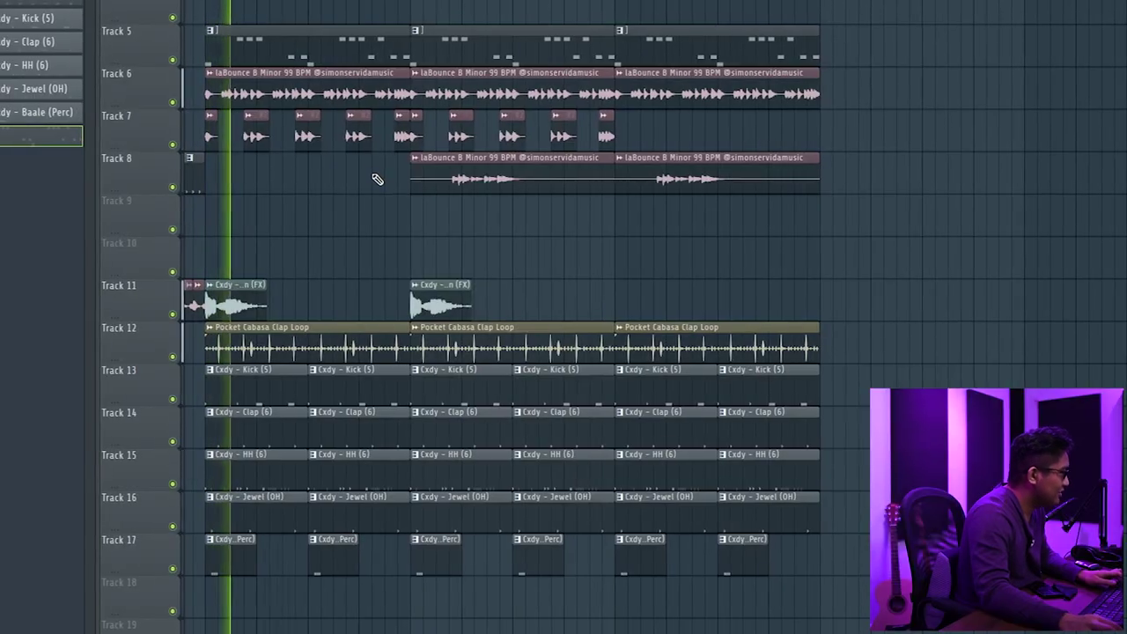
Step: Review the laBounce B Minor 99 BPM arrangement during playback, checking the mixer levels and the Cxdy - Moon (FX) sample settings
scroll(377, 179, down, 3)
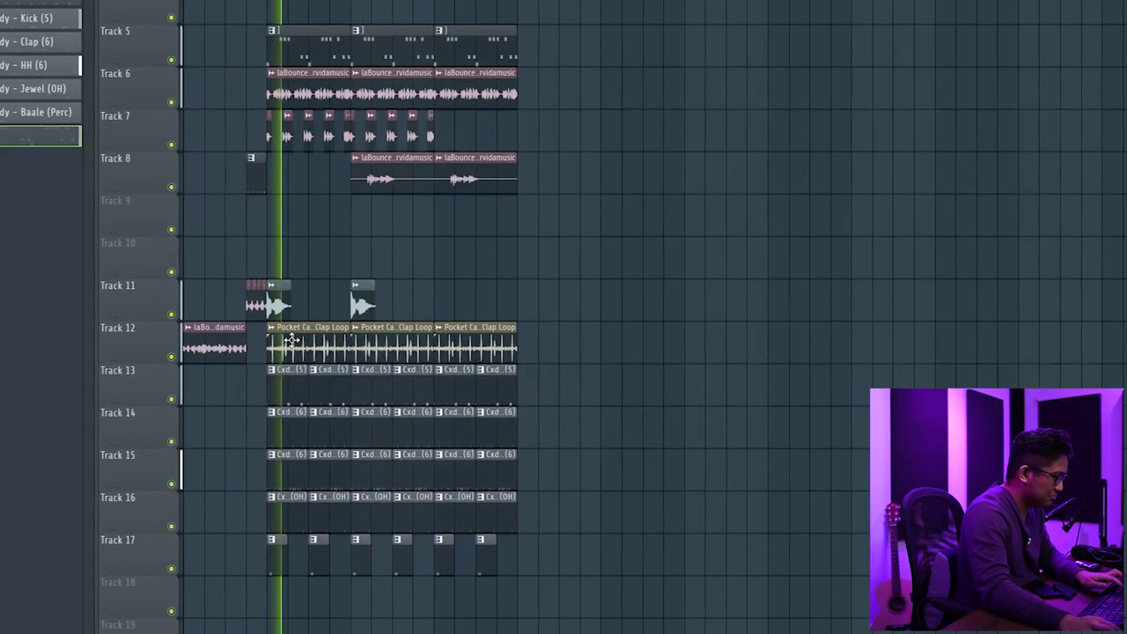
key(F9)
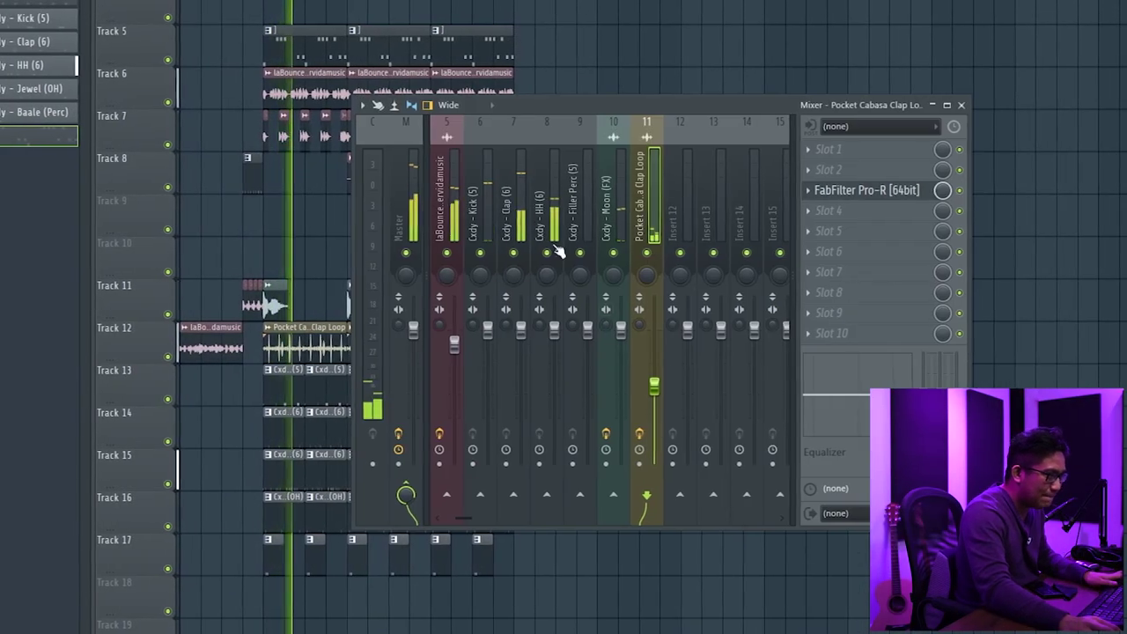
key(F9)
double_click(277, 297)
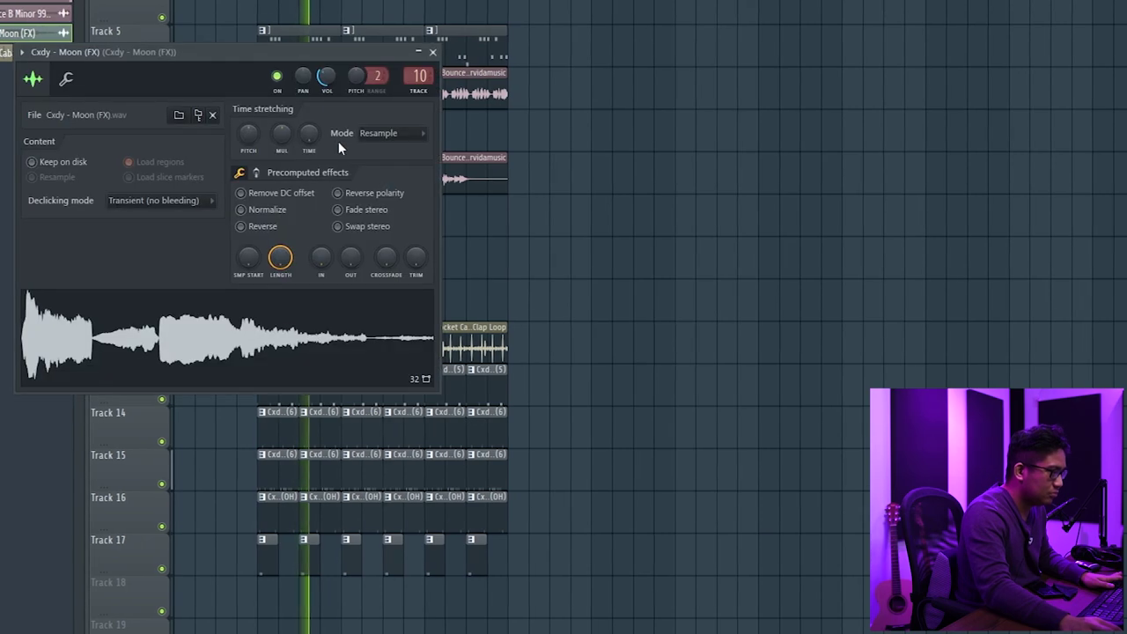
click(431, 52)
scroll(372, 223, up, 8)
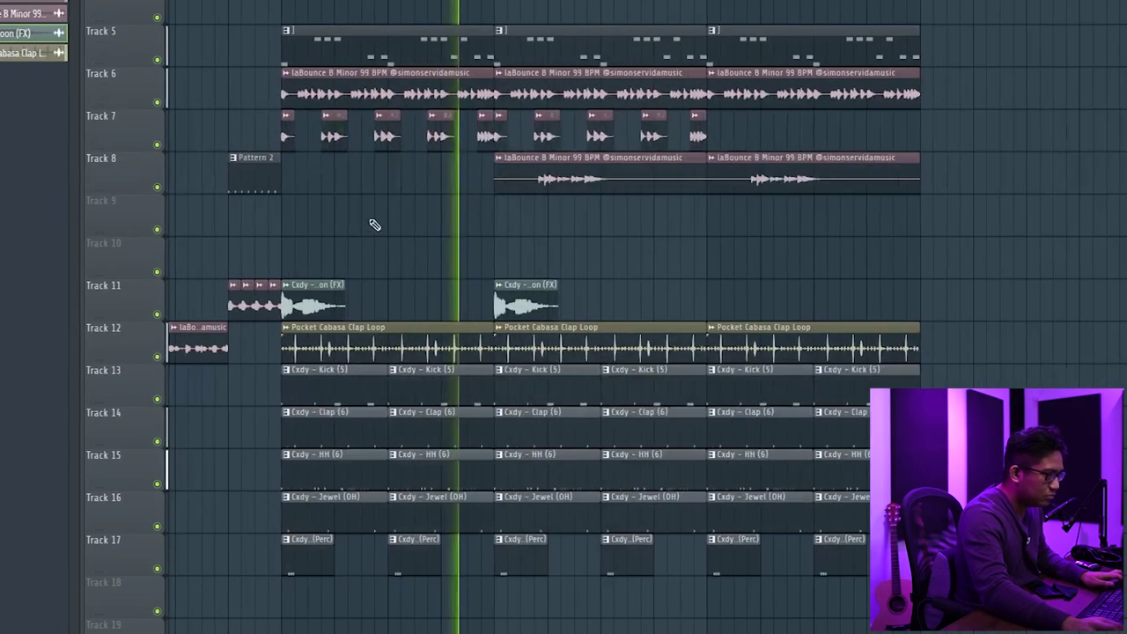
scroll(429, 121, down, 3)
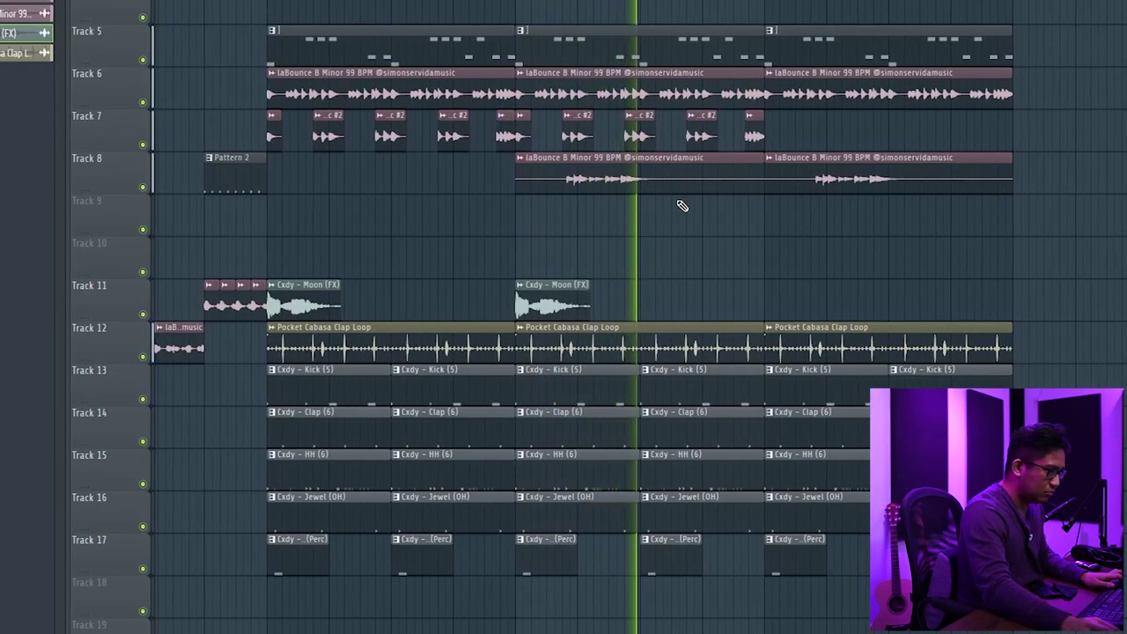
scroll(679, 212, up, 4)
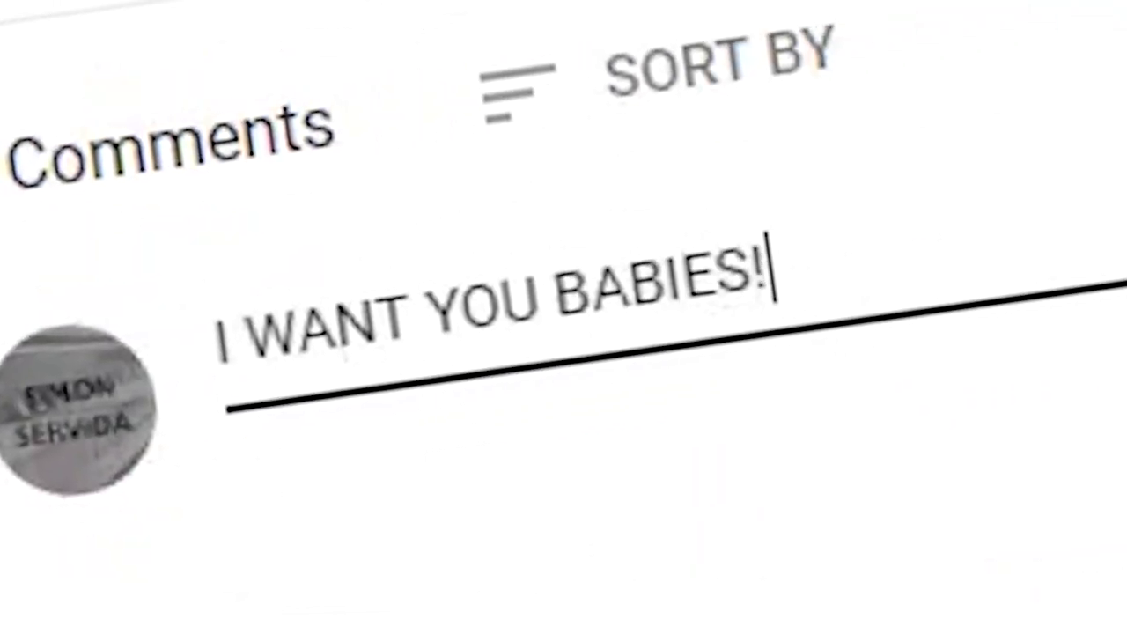
text(!!OASNOSAJNOSFN)
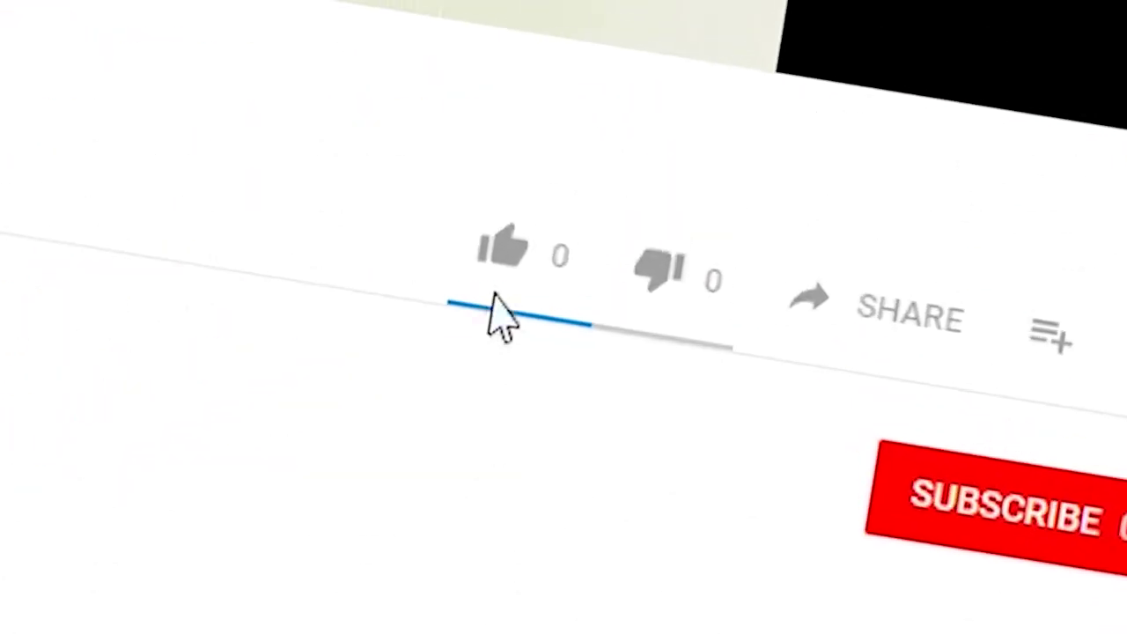
click(681, 82)
click(712, 340)
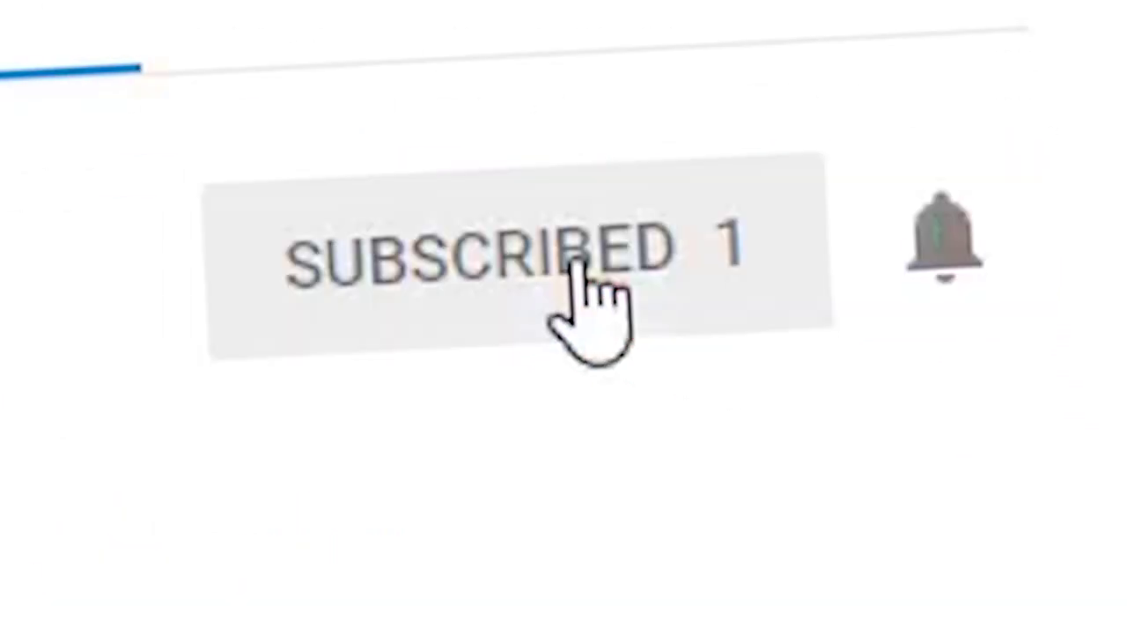